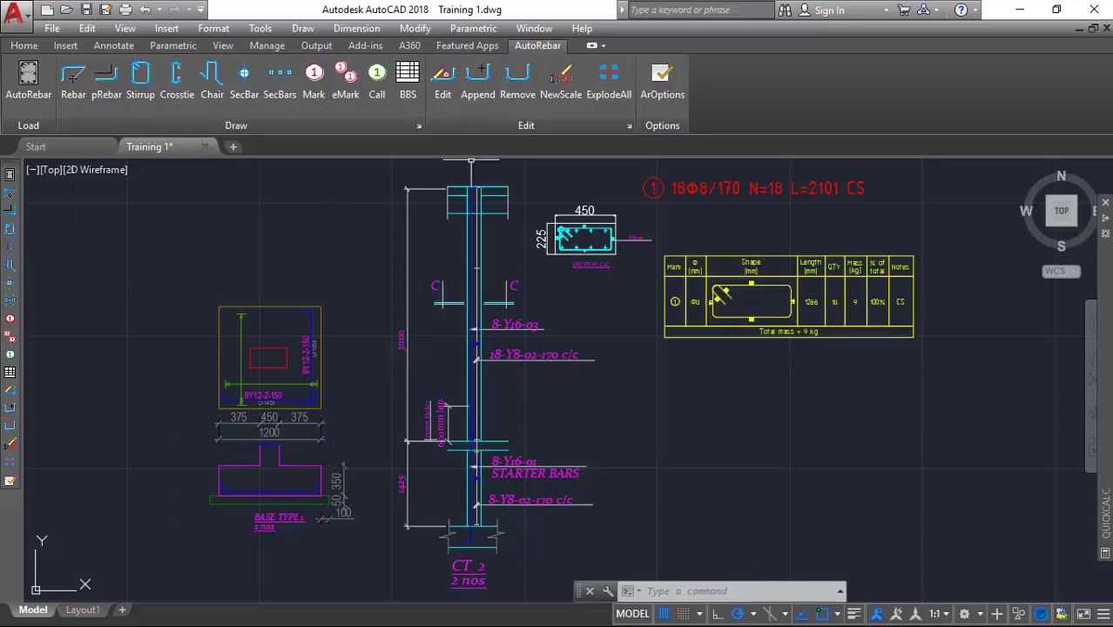
- Pan and zoom the drawing to centre on SECTION C-C
scroll(588, 229, up, 6)
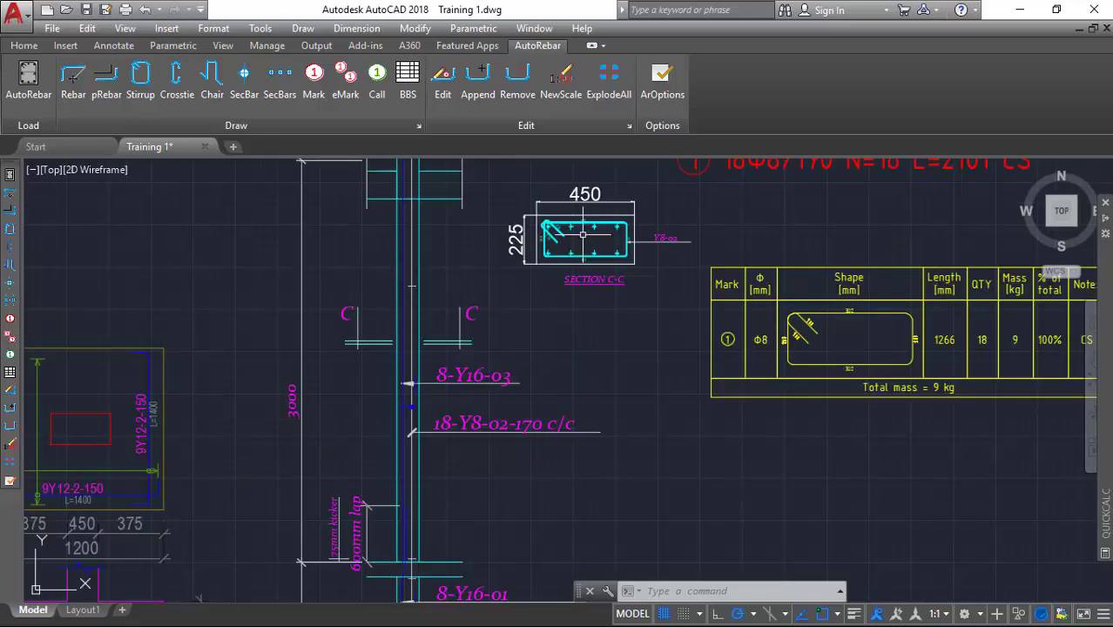
middle_drag(533, 204, 544, 283)
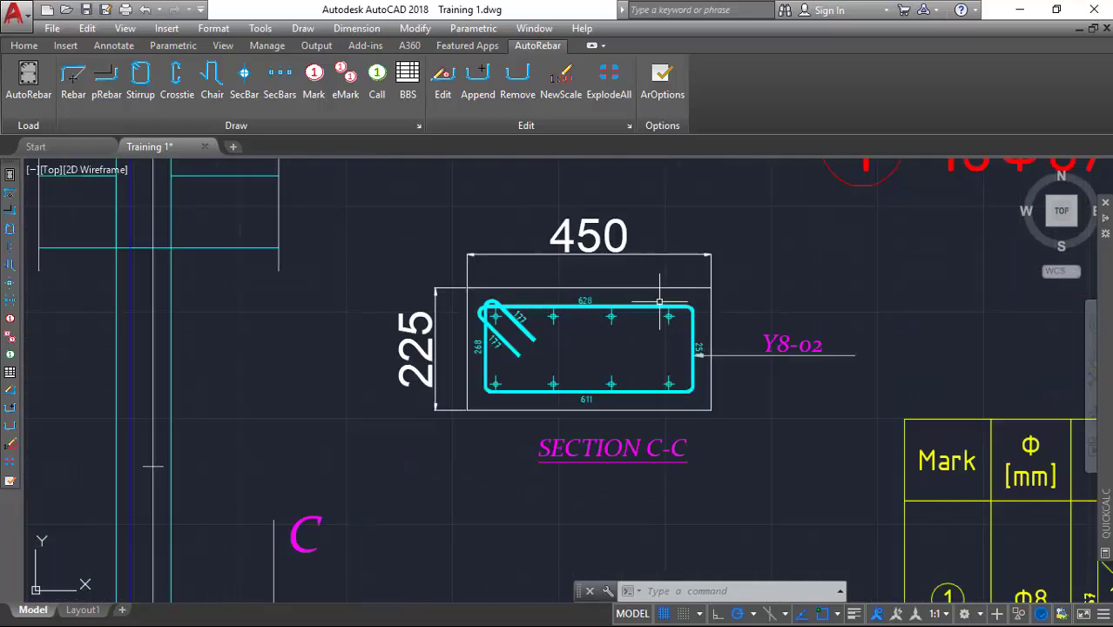
scroll(659, 301, down, 4)
scroll(666, 311, up, 4)
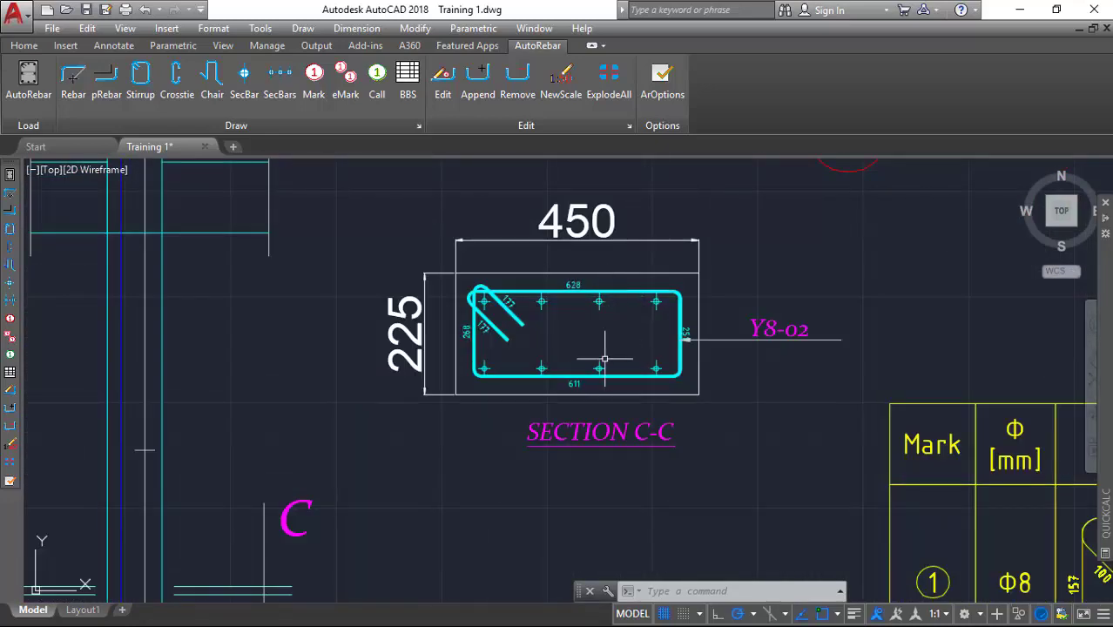
scroll(604, 358, down, 2)
scroll(540, 297, up, 1)
scroll(535, 287, down, 9)
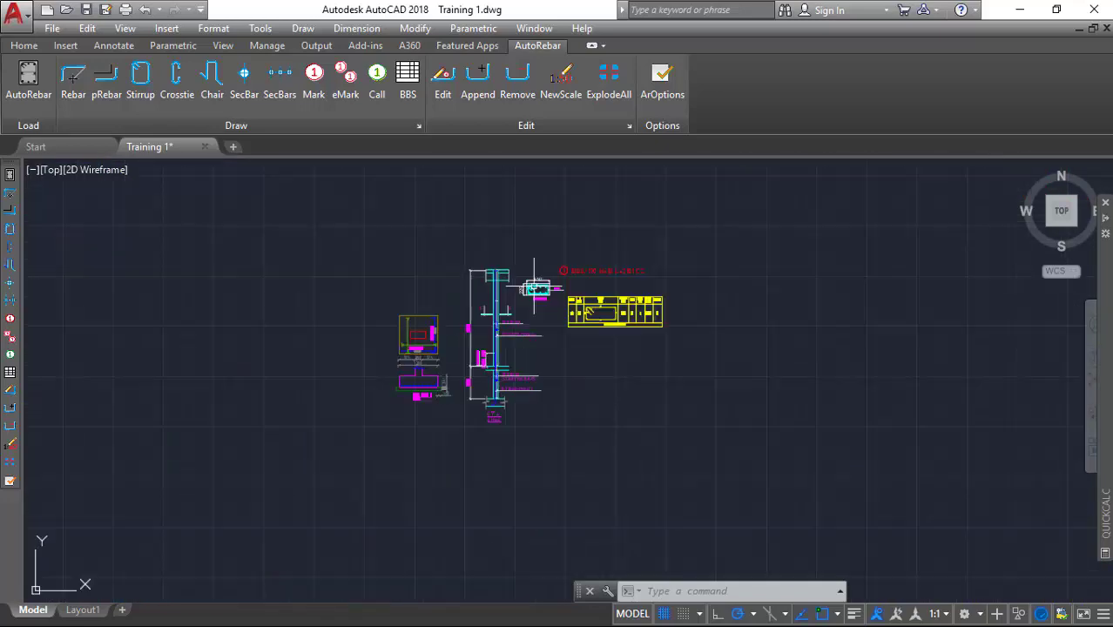
scroll(534, 288, up, 4)
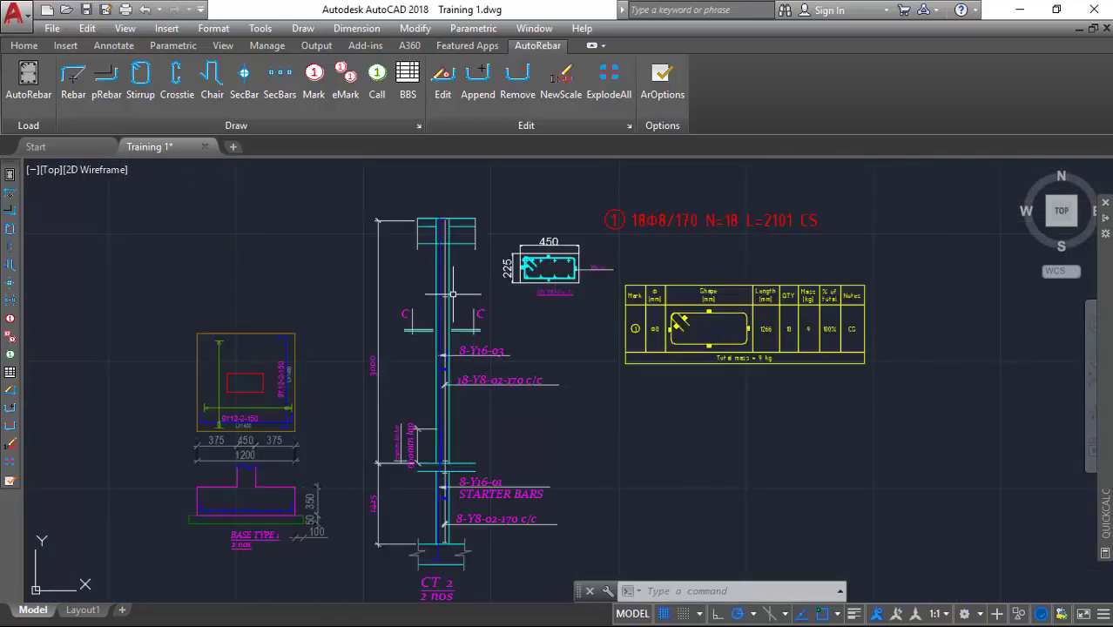
scroll(552, 263, up, 5)
scroll(534, 228, down, 5)
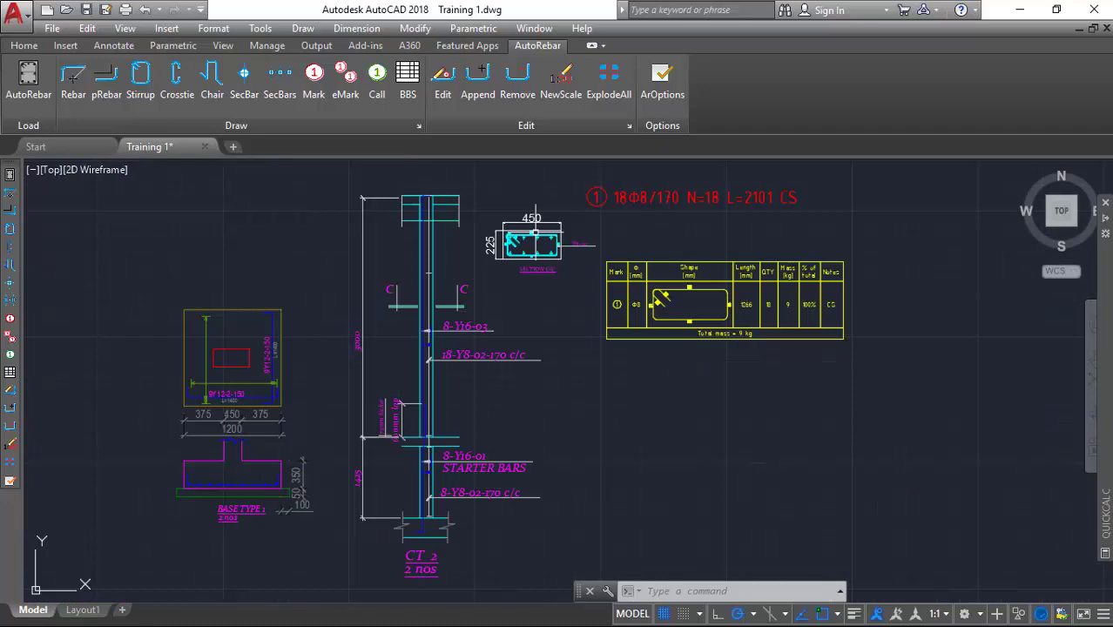
scroll(418, 255, up, 2)
scroll(418, 262, down, 6)
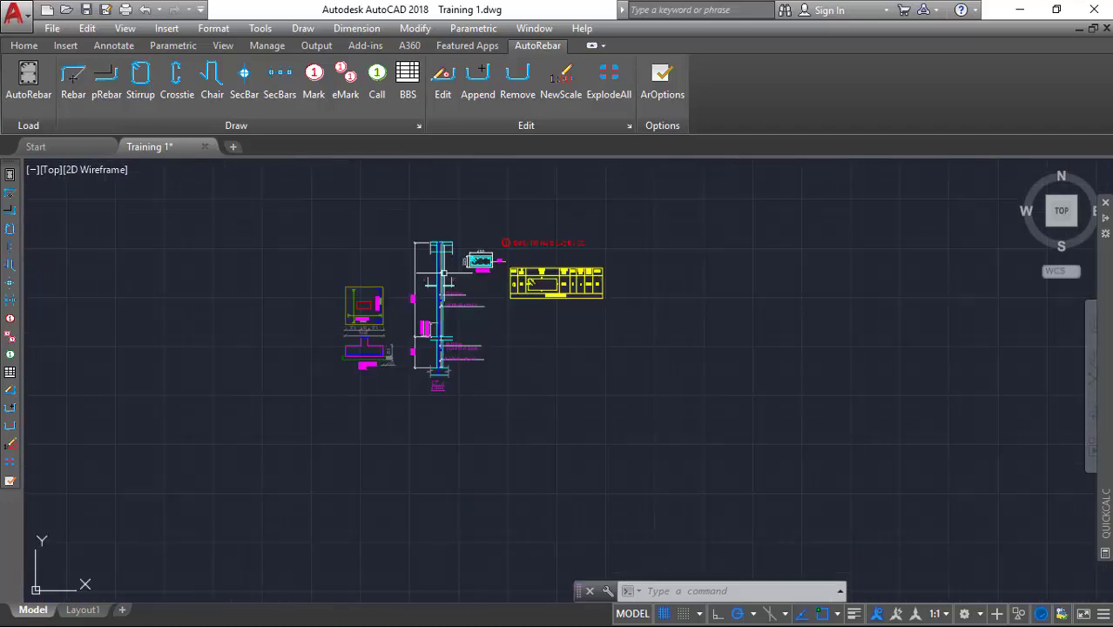
scroll(445, 316, up, 2)
scroll(510, 263, up, 5)
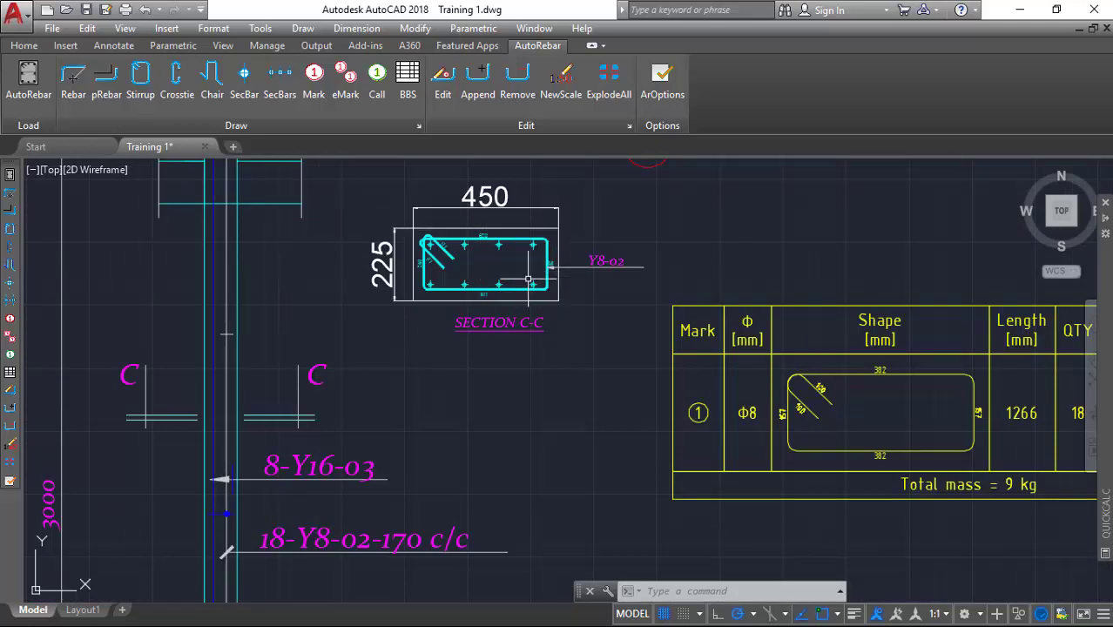
scroll(511, 261, down, 5)
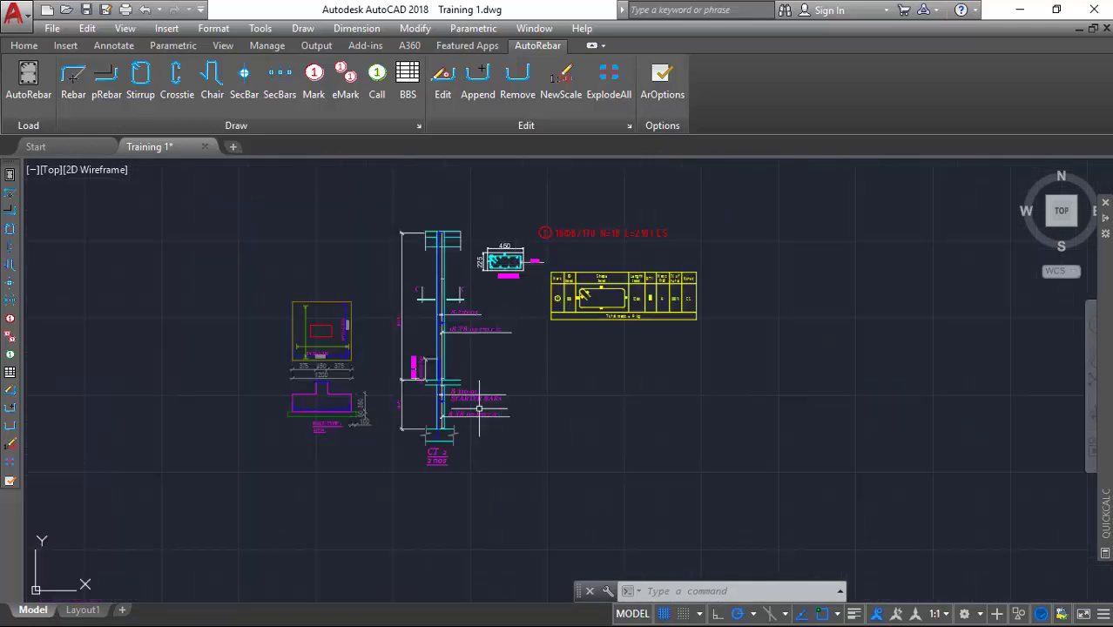
scroll(454, 272, up, 4)
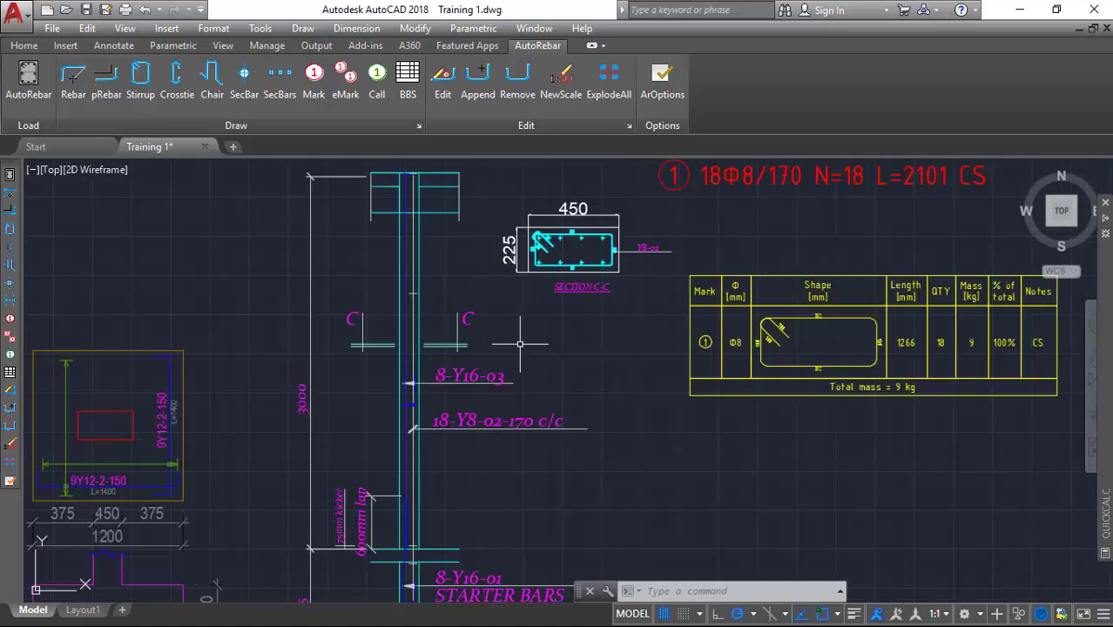
scroll(509, 338, up, 2)
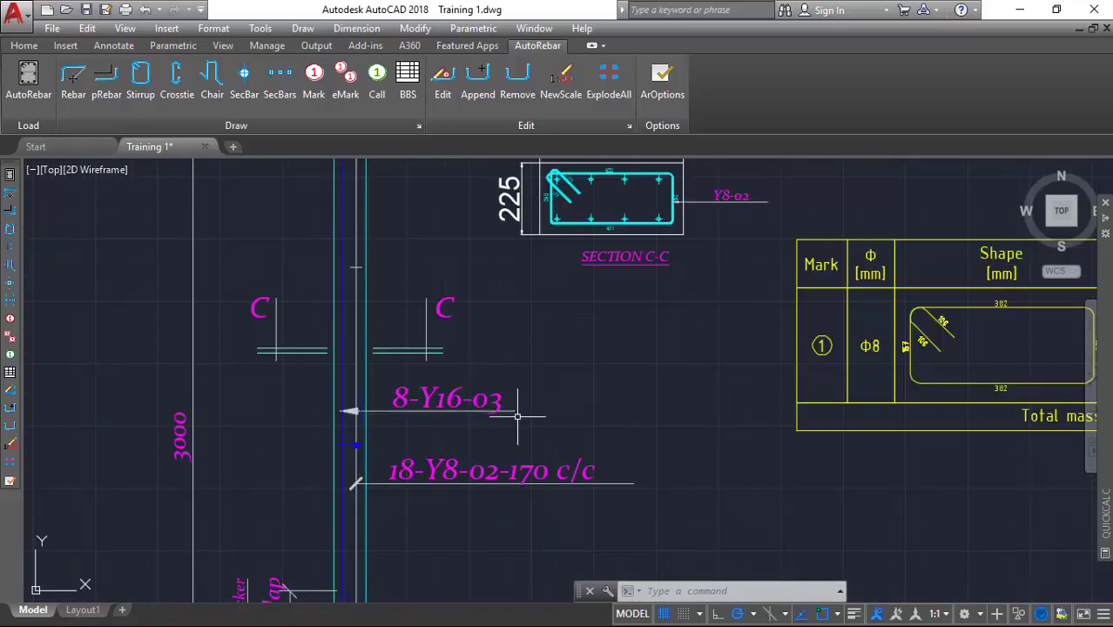
scroll(521, 412, down, 5)
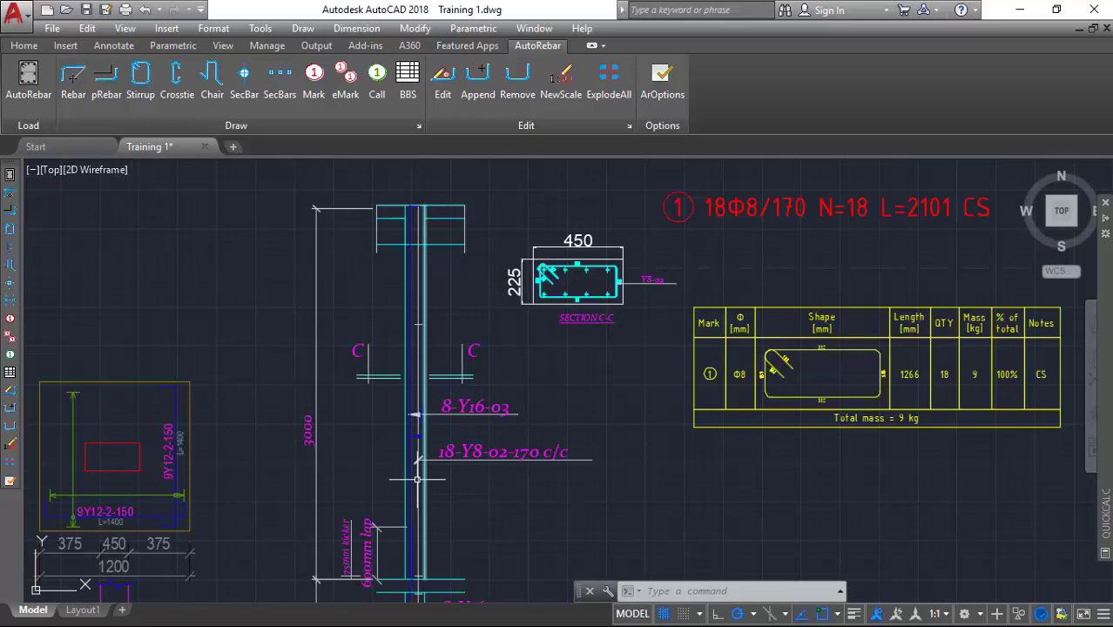
scroll(415, 379, up, 5)
mouse_move(407, 297)
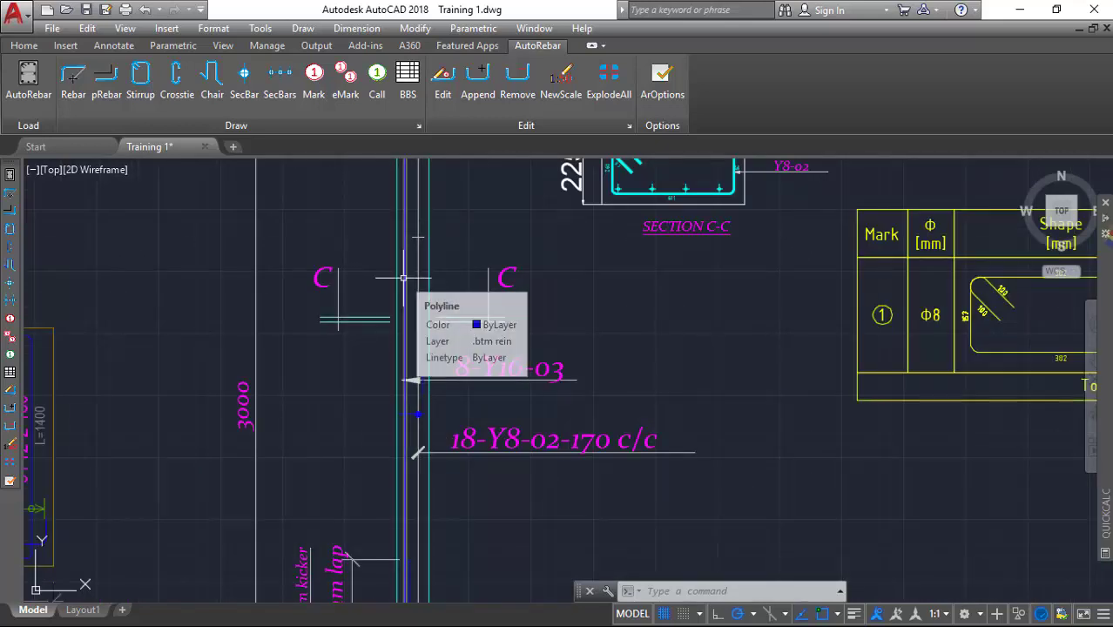
scroll(444, 375, up, 2)
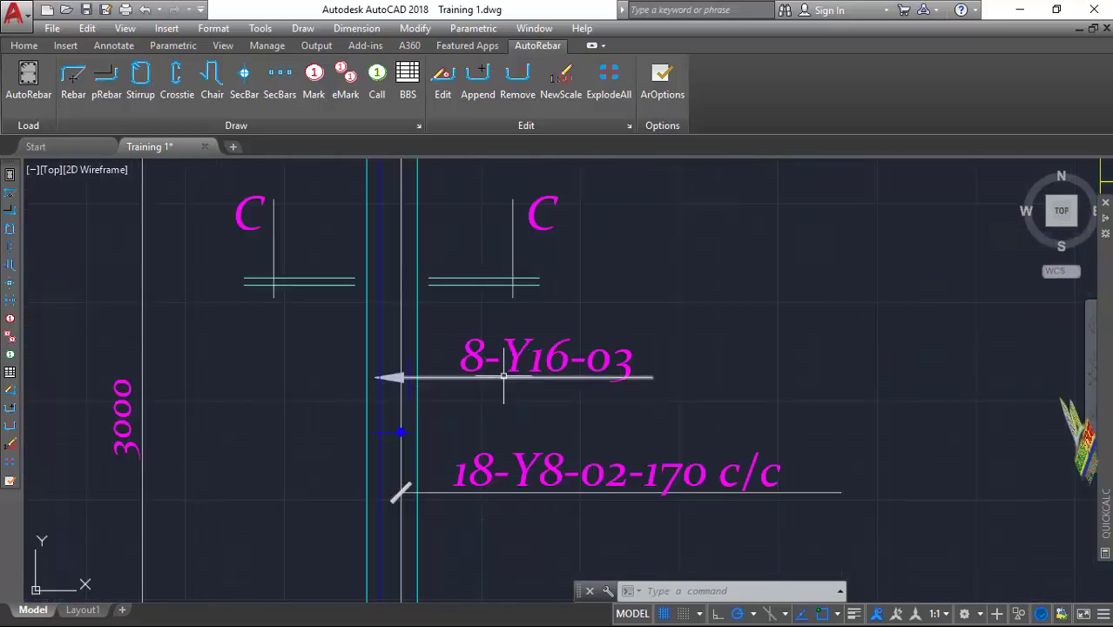
scroll(415, 276, down, 4)
scroll(455, 397, up, 4)
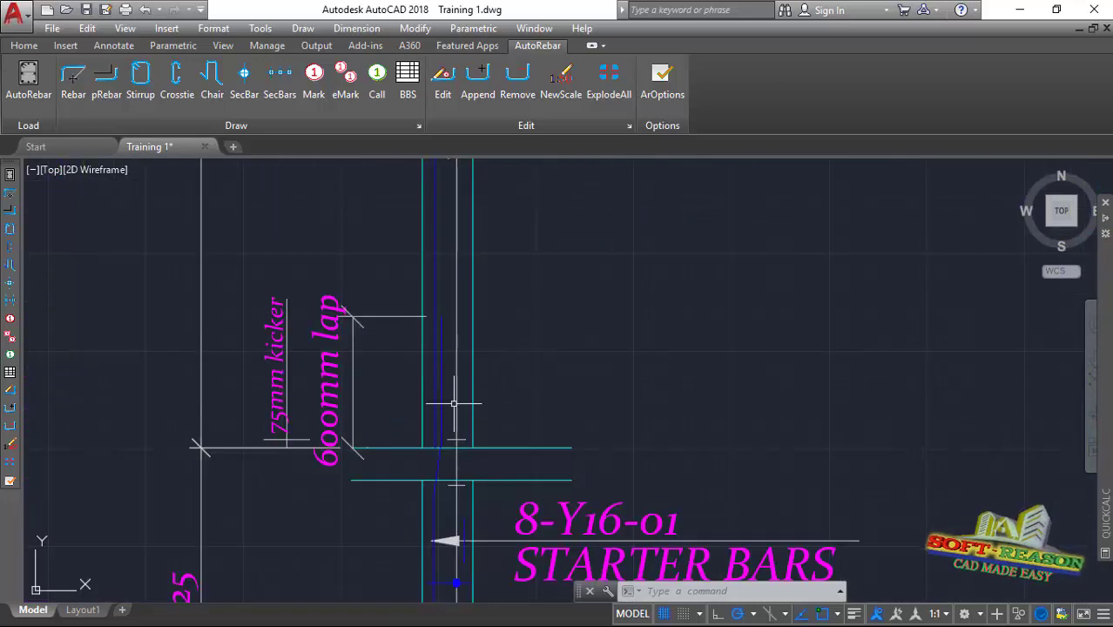
scroll(456, 305, down, 1)
scroll(521, 350, up, 2)
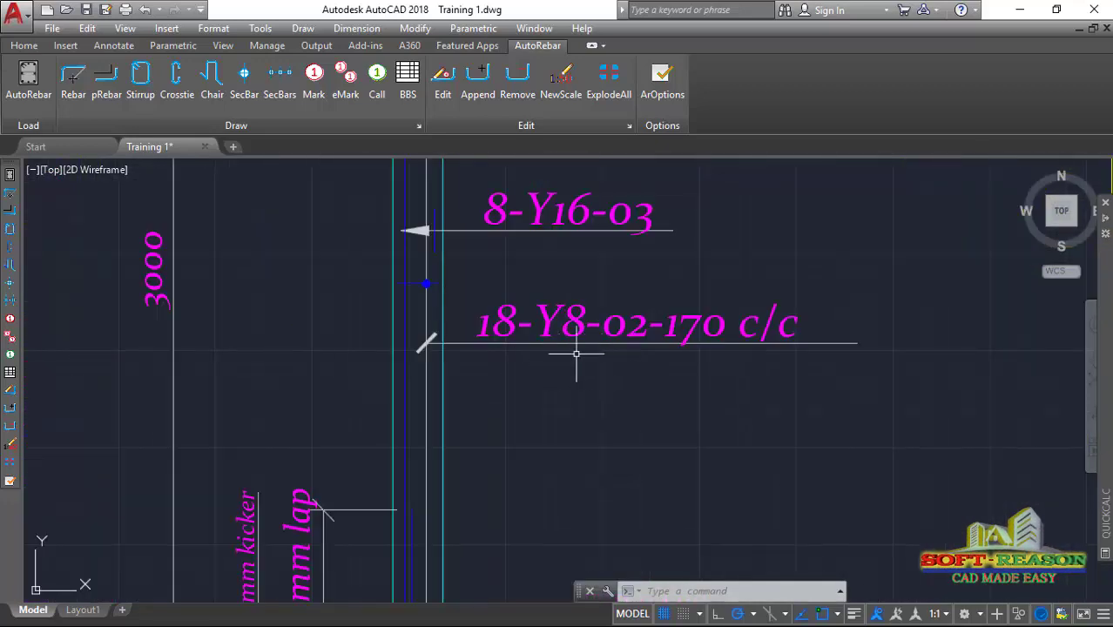
scroll(576, 354, down, 4)
scroll(539, 365, up, 4)
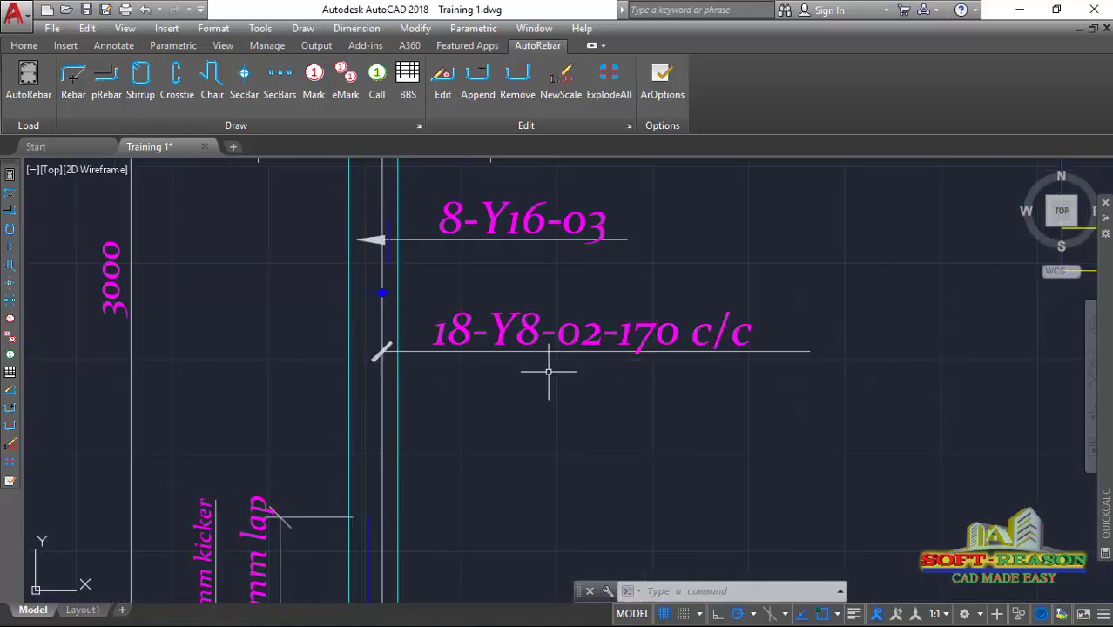
scroll(531, 383, down, 5)
scroll(653, 342, up, 3)
scroll(649, 341, up, 3)
scroll(534, 311, up, 3)
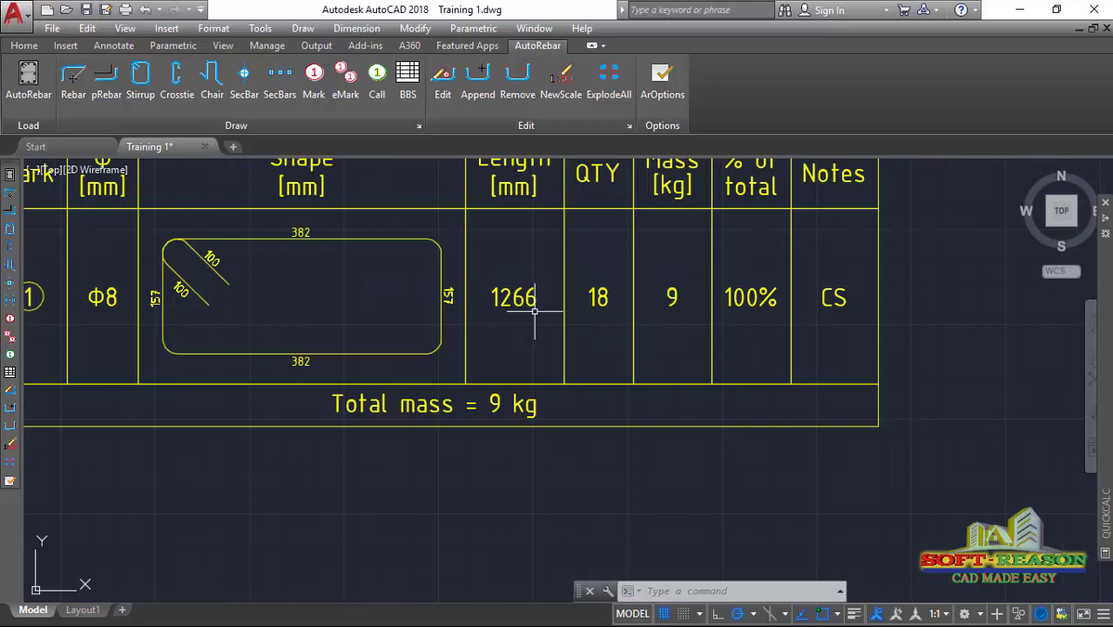
scroll(641, 337, down, 5)
scroll(558, 348, up, 2)
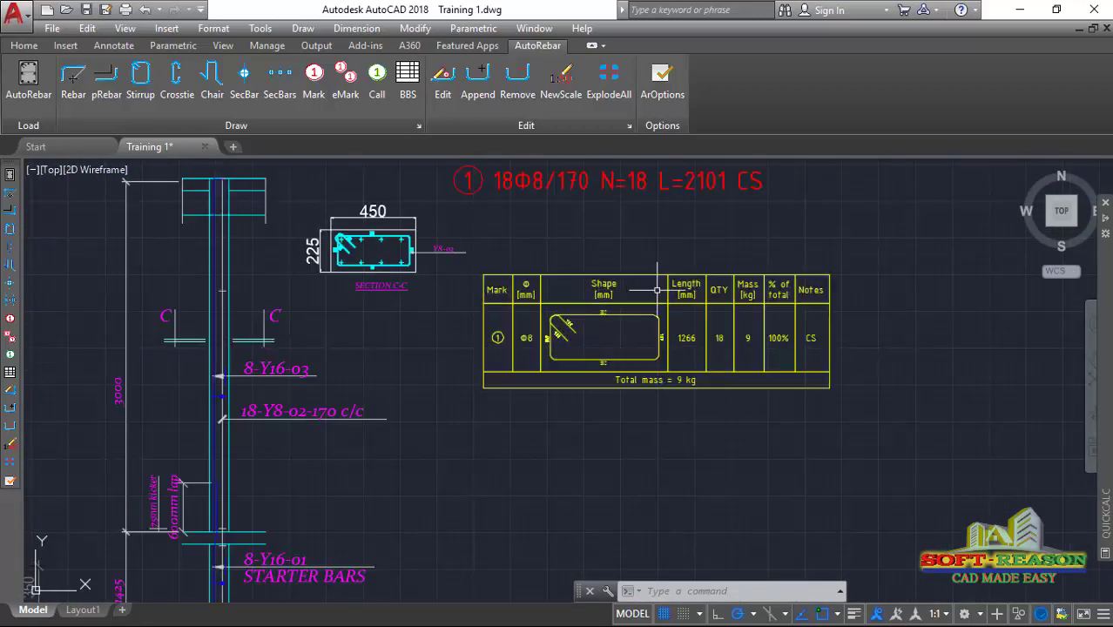
scroll(619, 348, down, 4)
scroll(828, 348, down, 1)
scroll(579, 336, up, 4)
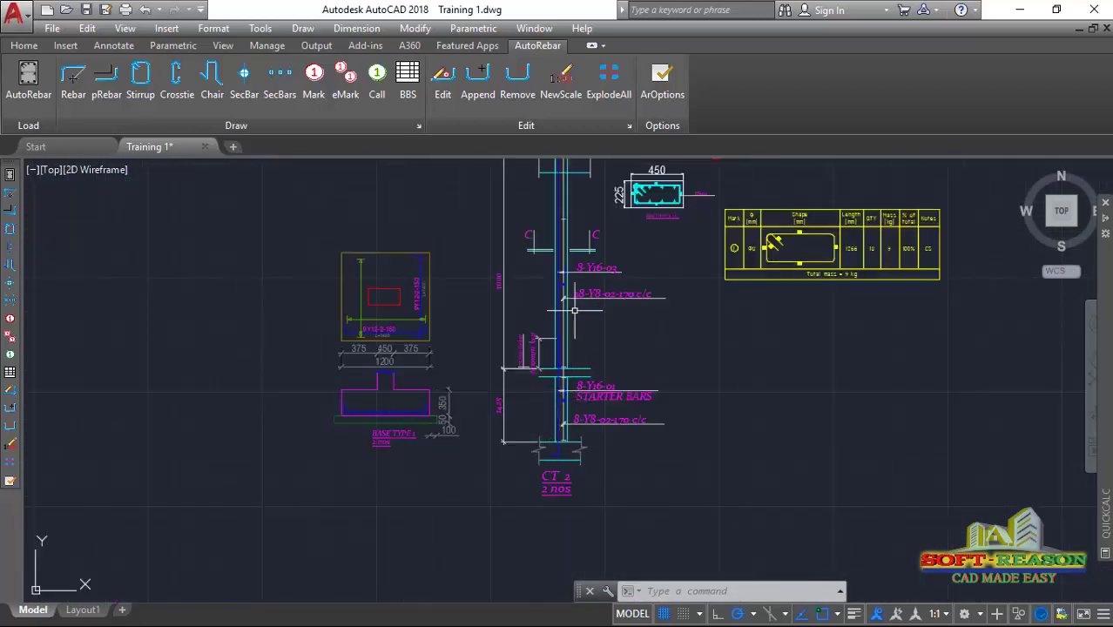
scroll(554, 272, up, 3)
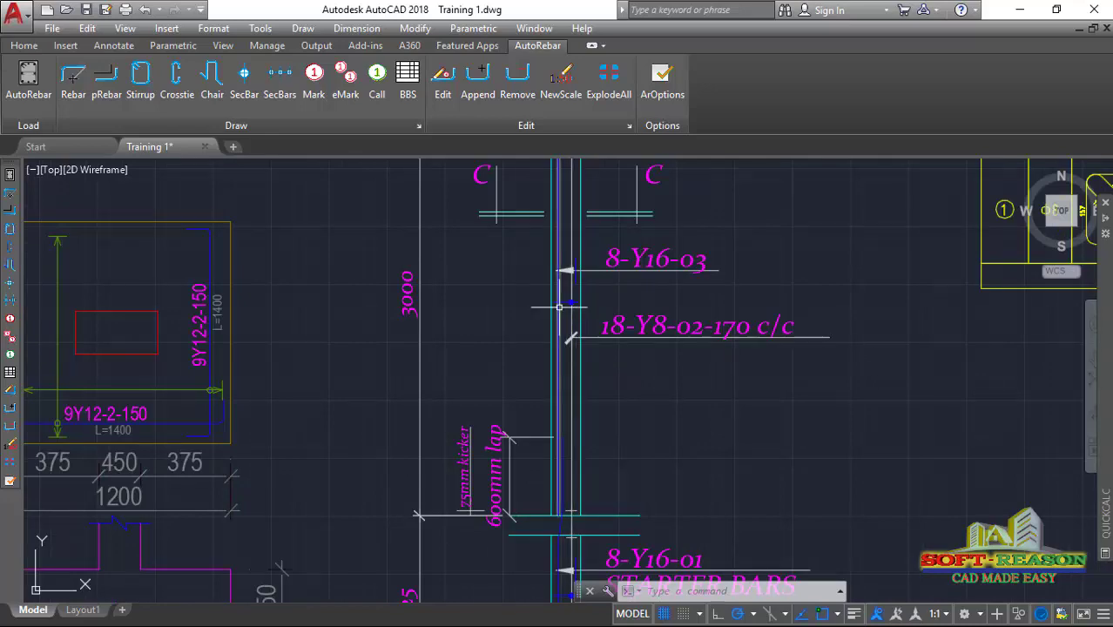
scroll(565, 246, down, 5)
scroll(546, 335, up, 4)
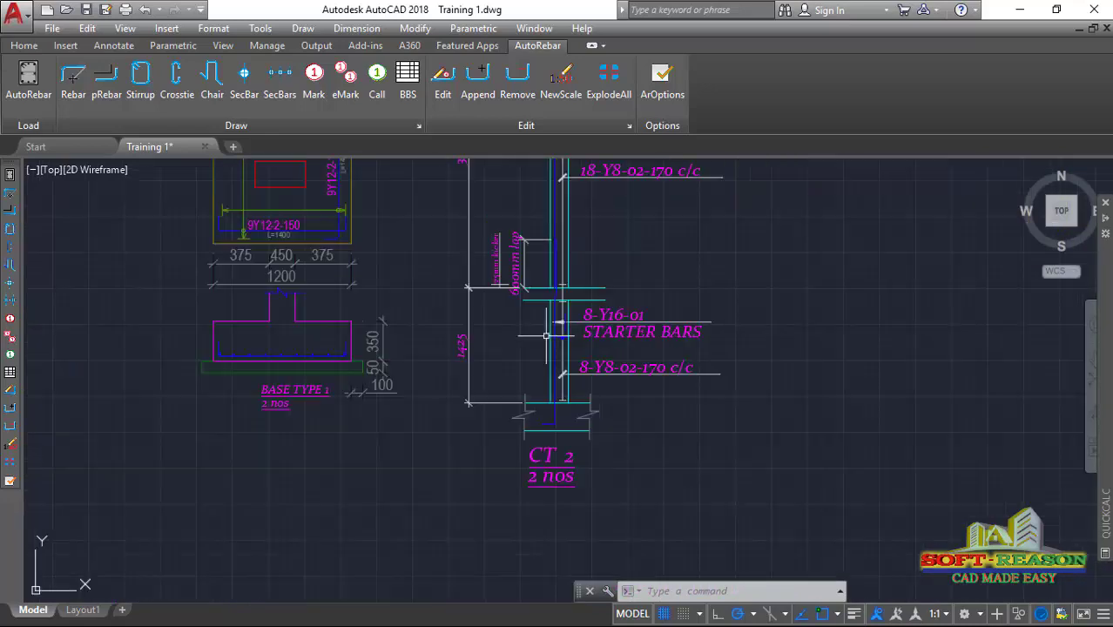
scroll(545, 309, up, 3)
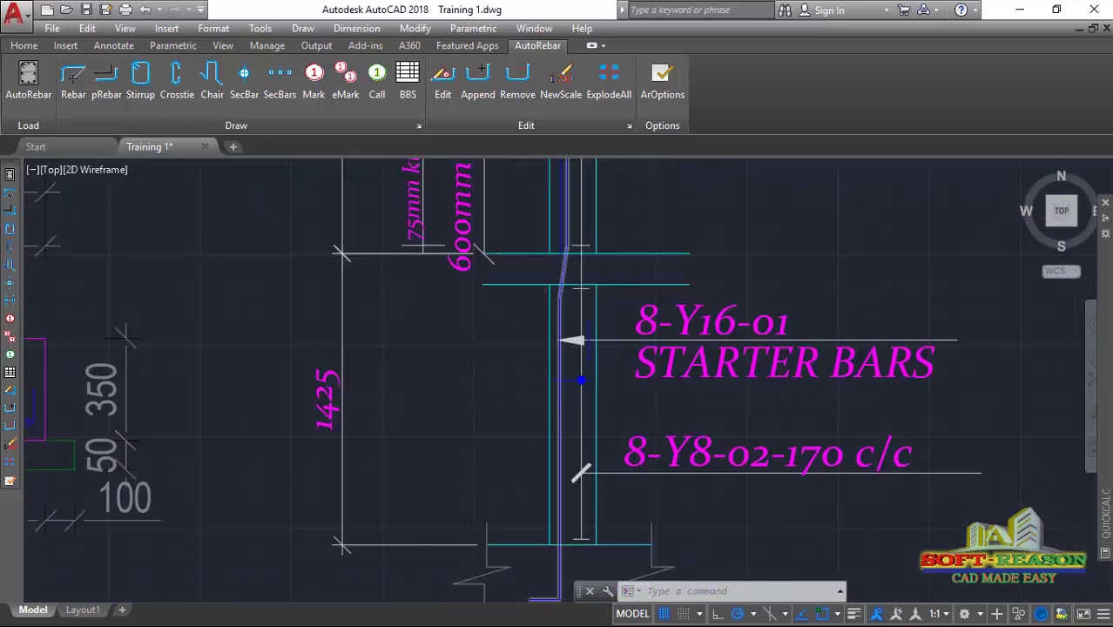
scroll(571, 342, down, 4)
- Pan and zoom to bring the BASE TYPE 1 footing into view
mouse_move(570, 341)
middle_down()
mouse_move(693, 349)
mouse_move(673, 487)
middle_up()
scroll(673, 488, up, 4)
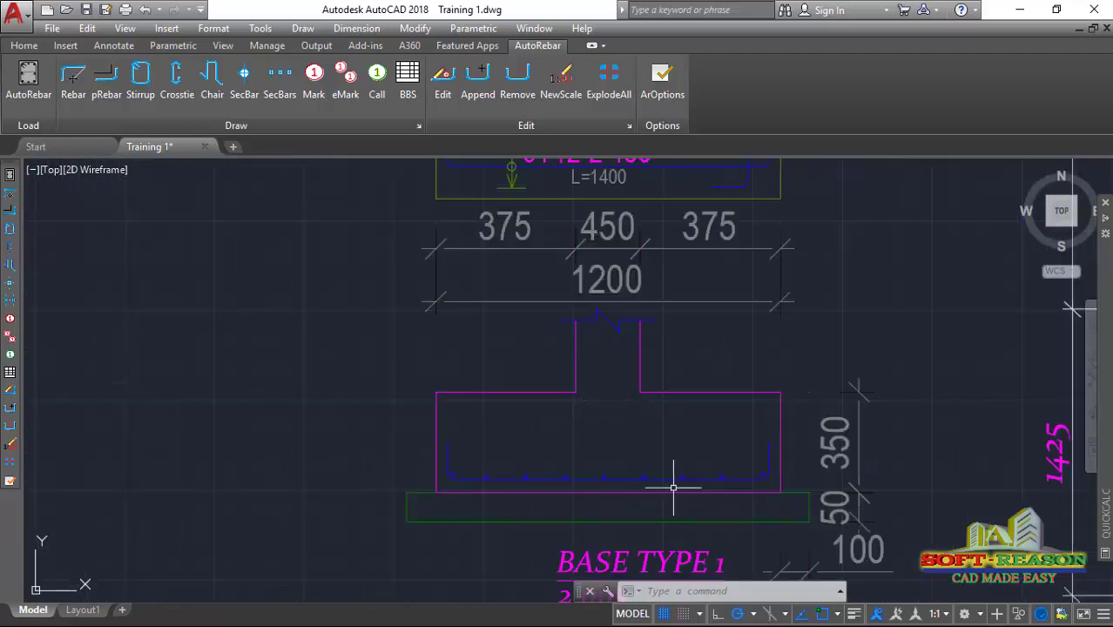
scroll(673, 488, up, 2)
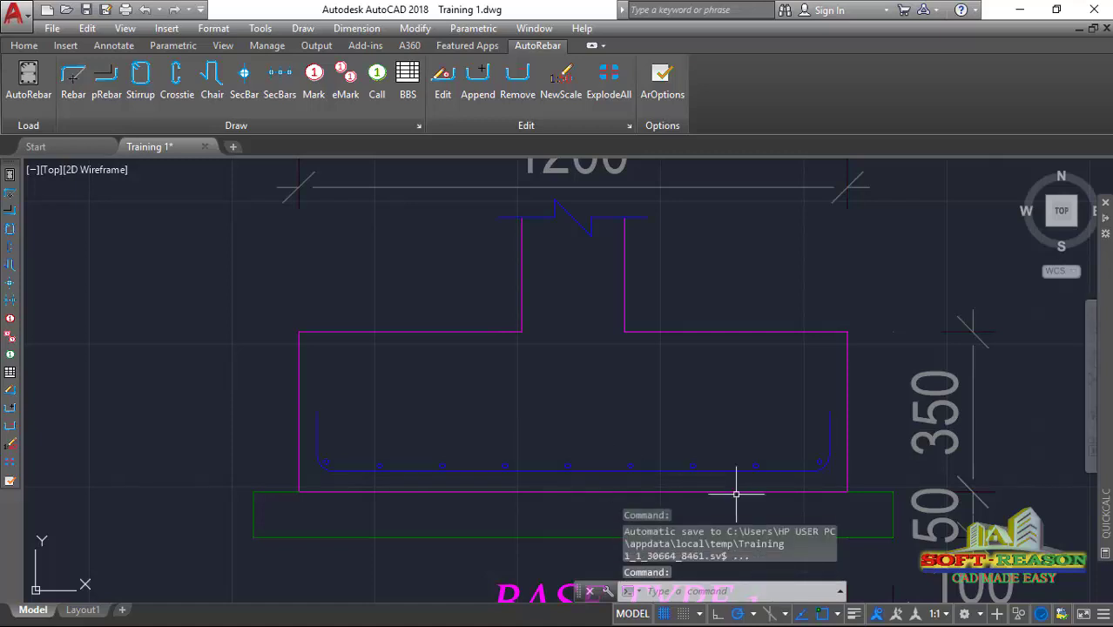
scroll(590, 361, down, 6)
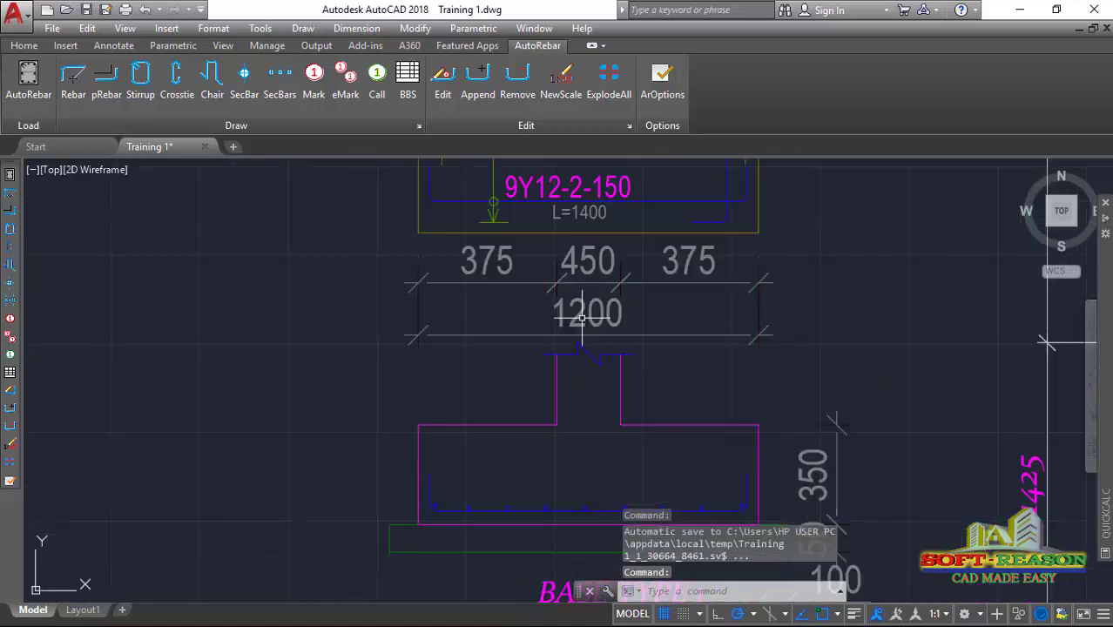
scroll(655, 396, up, 6)
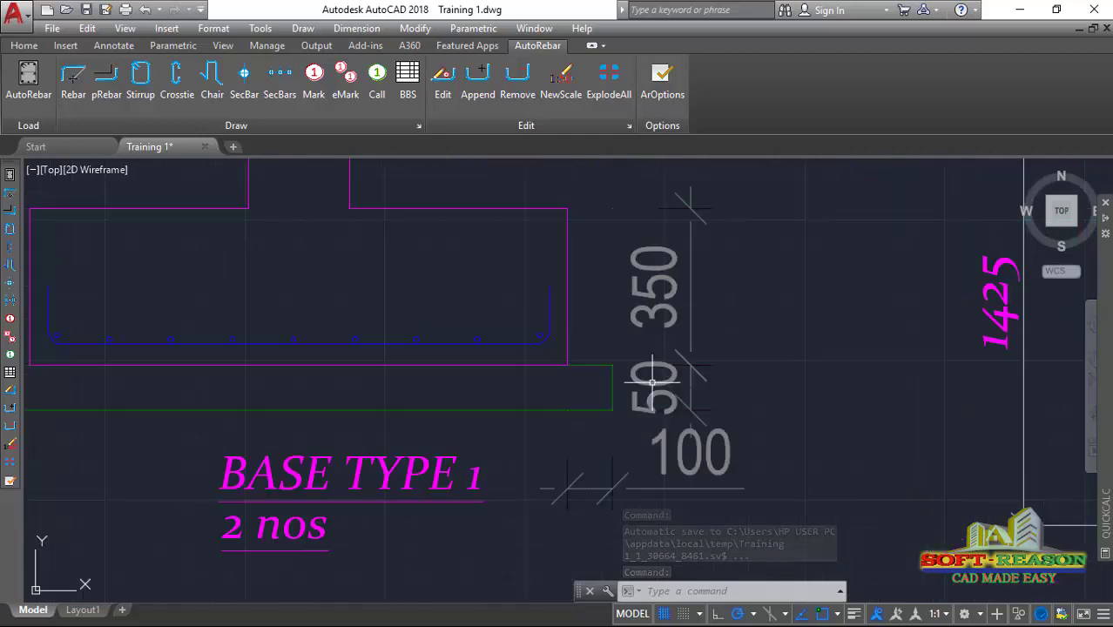
scroll(662, 385, down, 2)
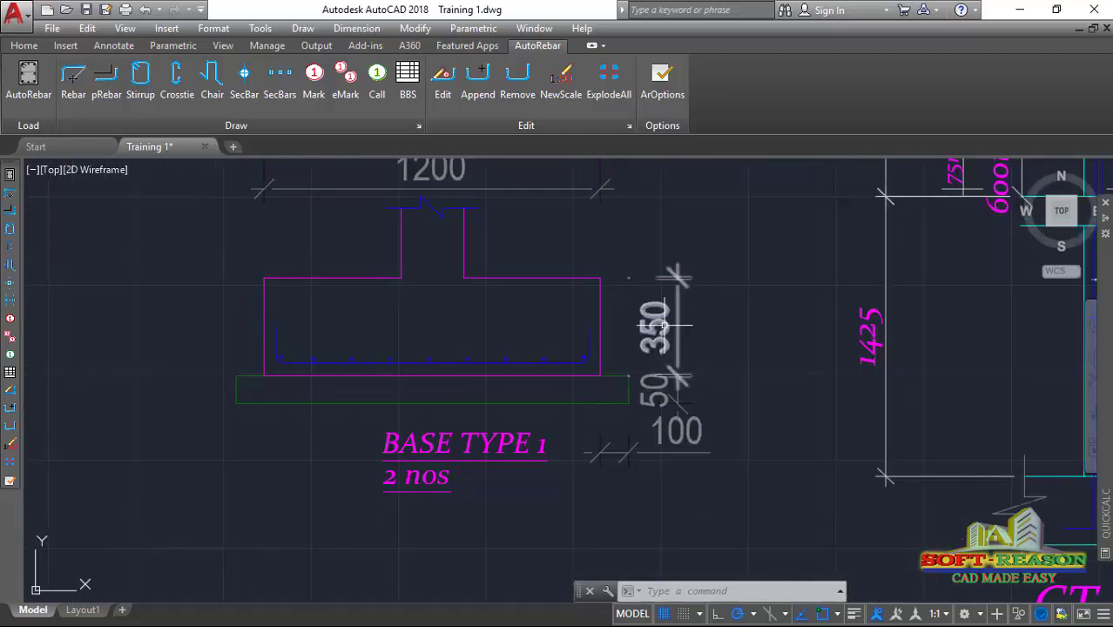
scroll(549, 431, down, 8)
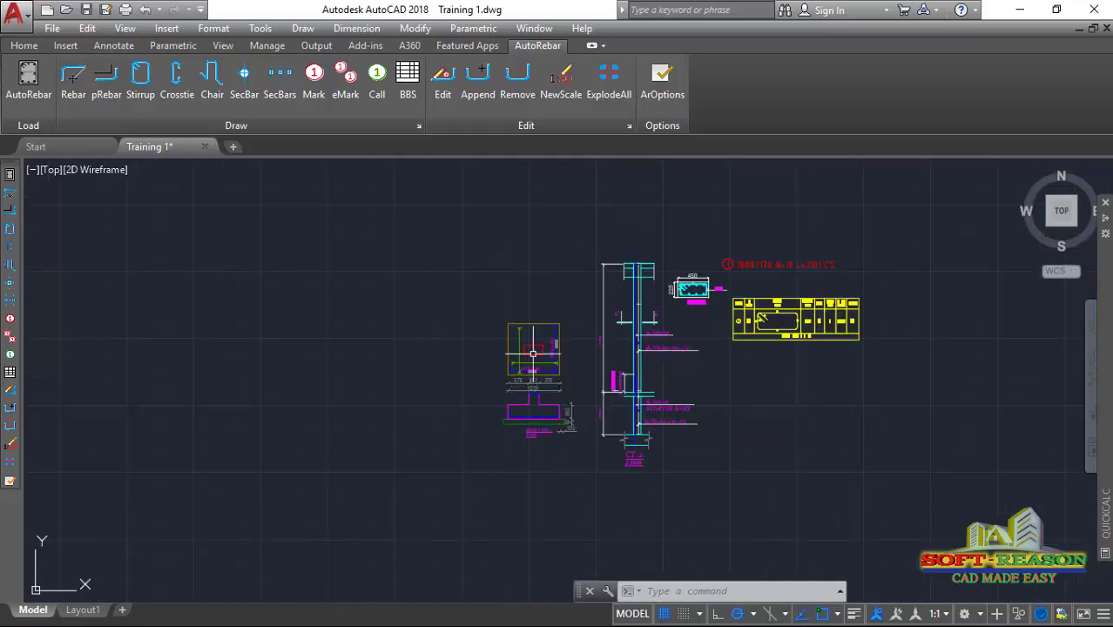
scroll(550, 364, up, 6)
scroll(574, 361, down, 4)
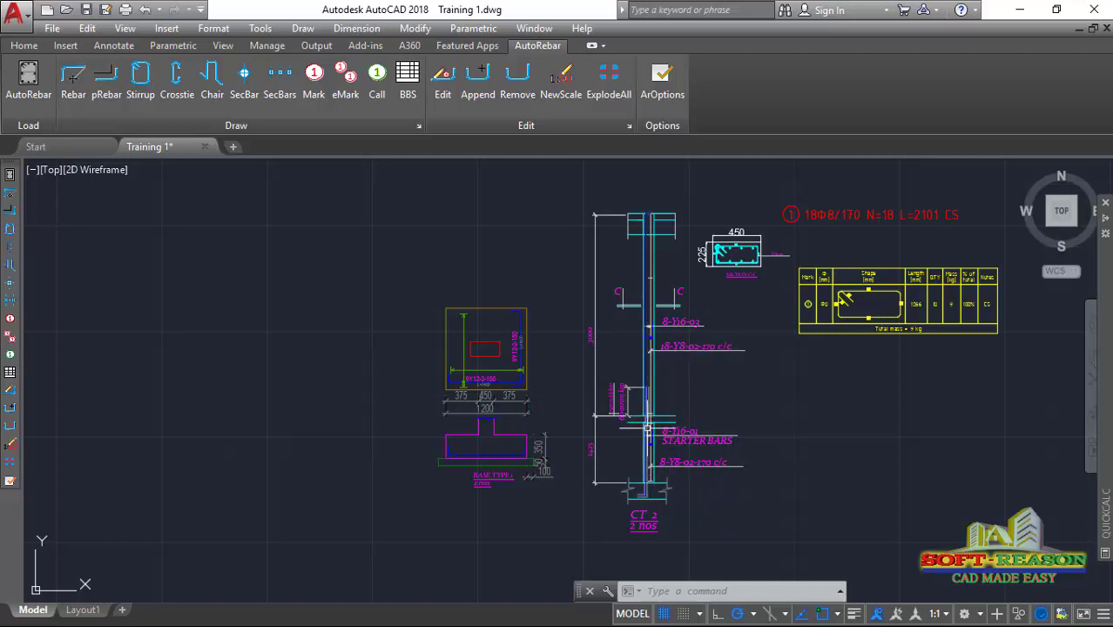
scroll(645, 373, up, 5)
scroll(610, 370, down, 3)
scroll(614, 410, up, 2)
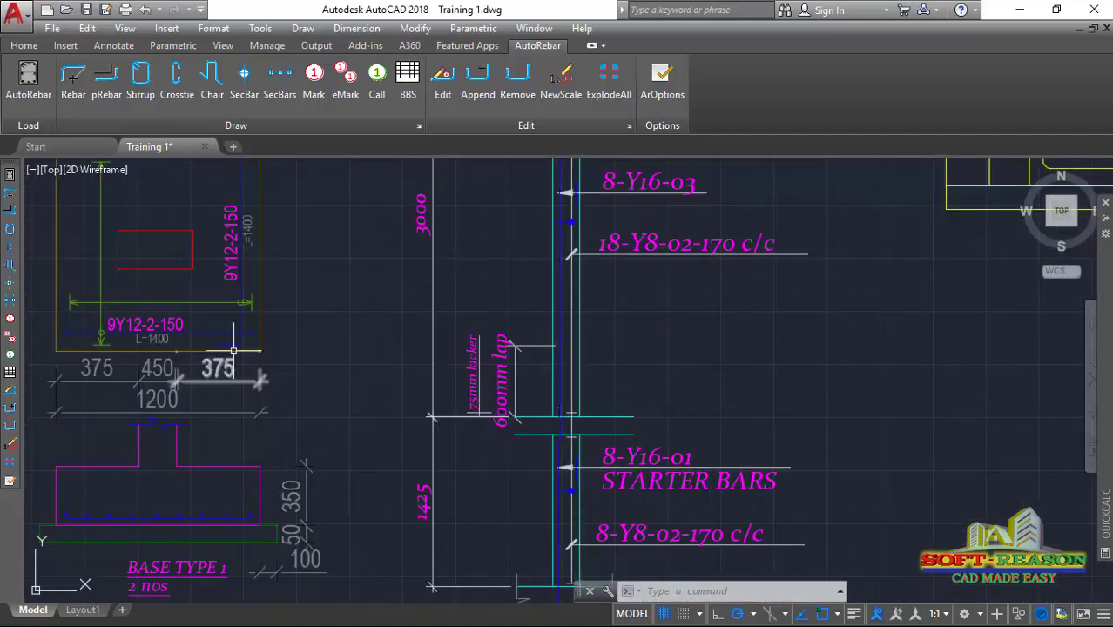
scroll(191, 390, down, 6)
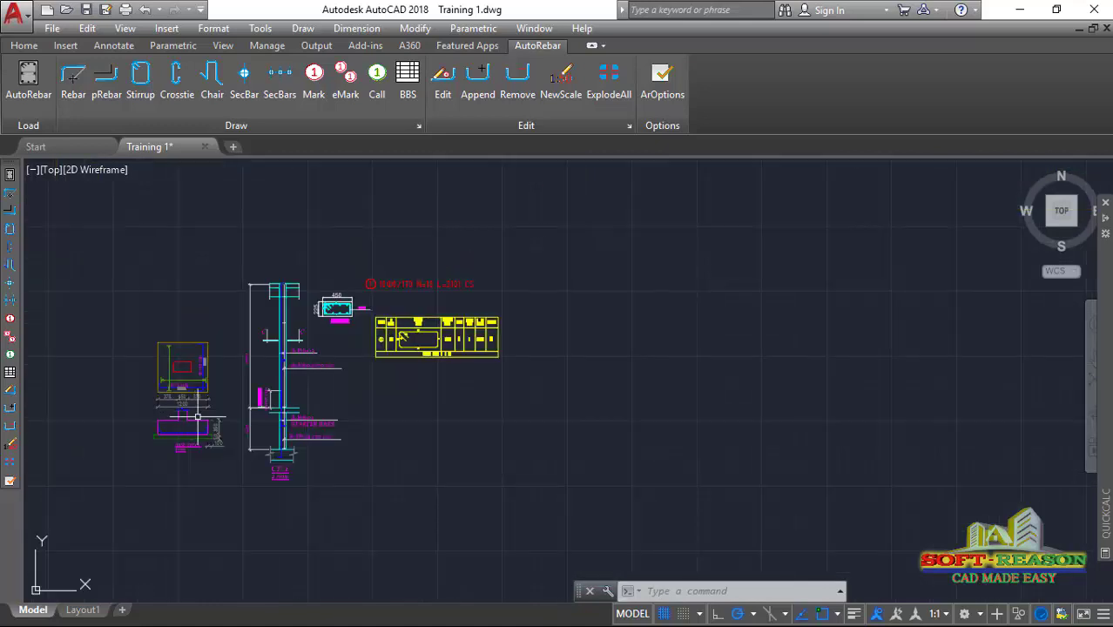
scroll(305, 383, up, 3)
scroll(581, 376, down, 3)
scroll(530, 361, up, 3)
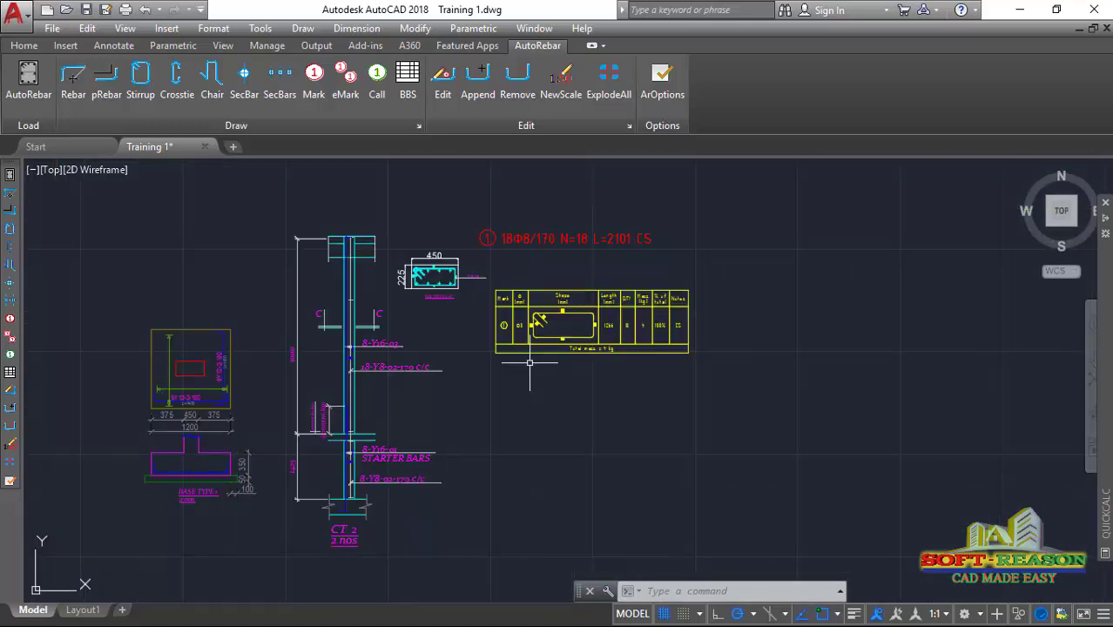
scroll(293, 369, up, 4)
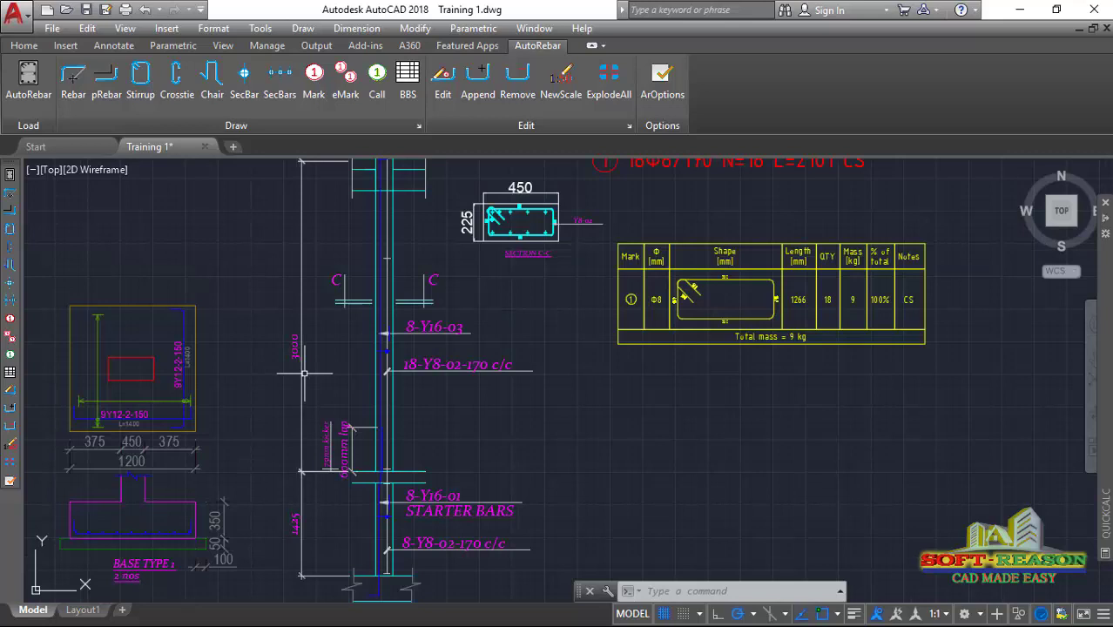
scroll(546, 270, down, 5)
scroll(498, 333, up, 5)
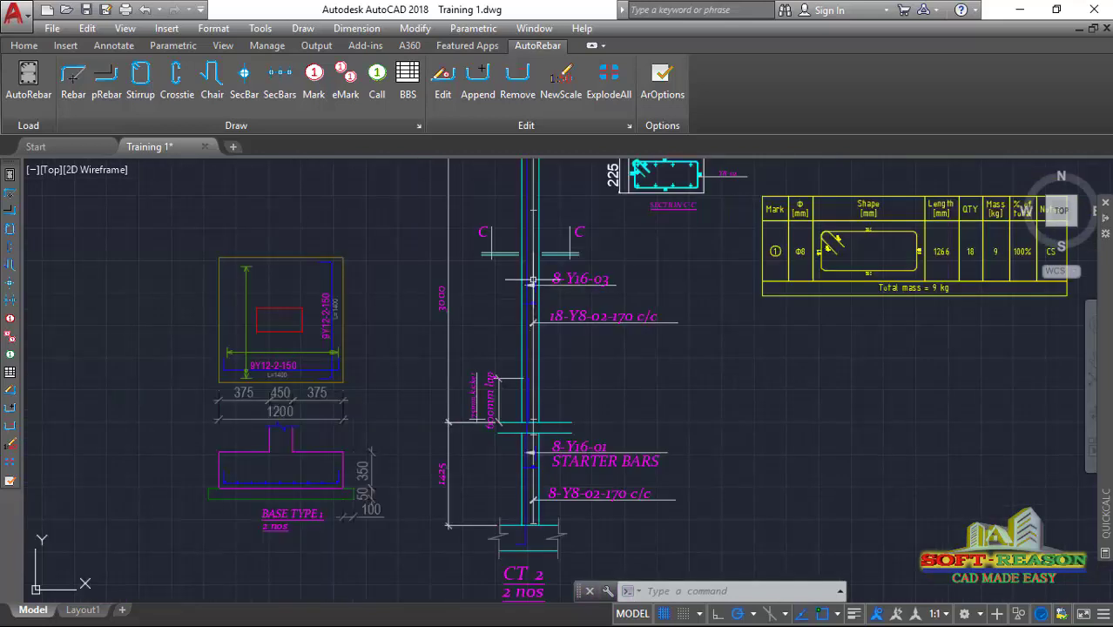
scroll(526, 248, up, 2)
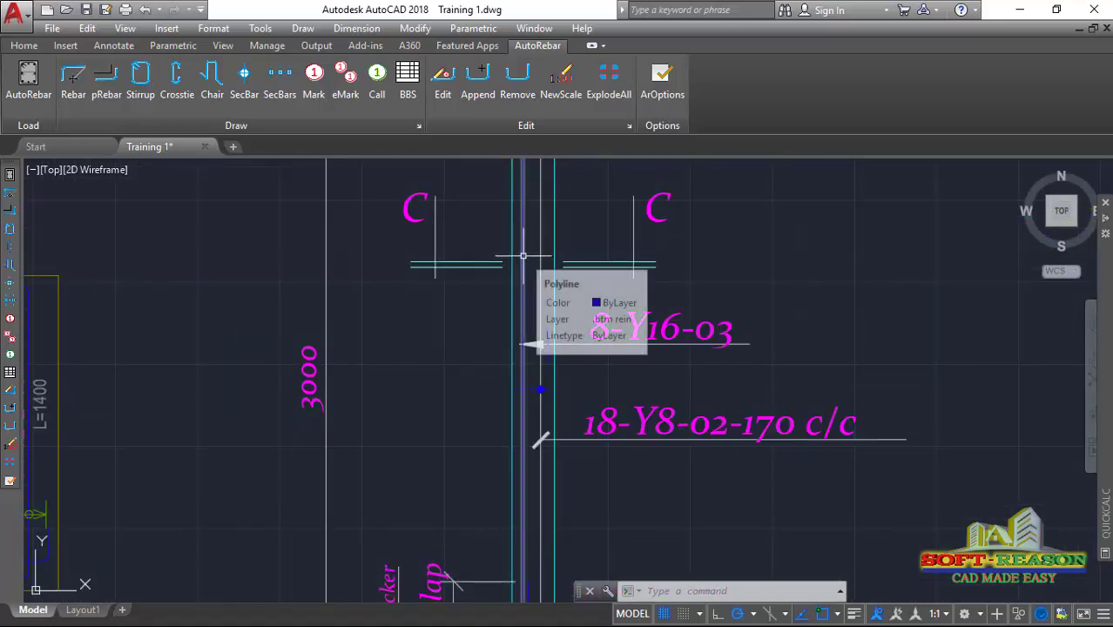
scroll(527, 287, down, 2)
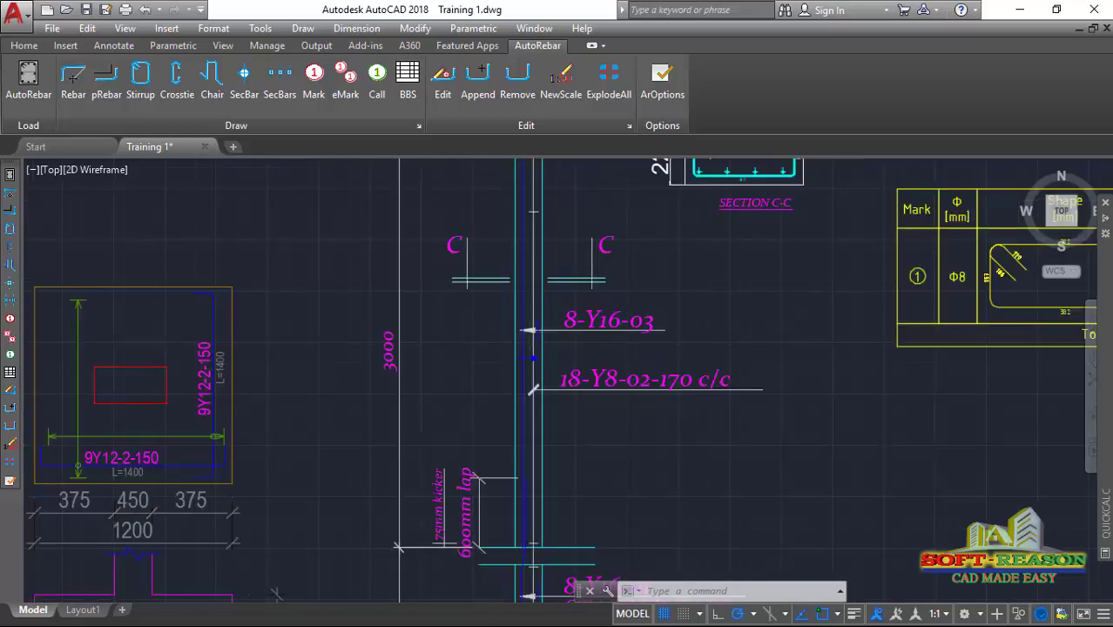
scroll(513, 306, up, 2)
scroll(642, 362, down, 2)
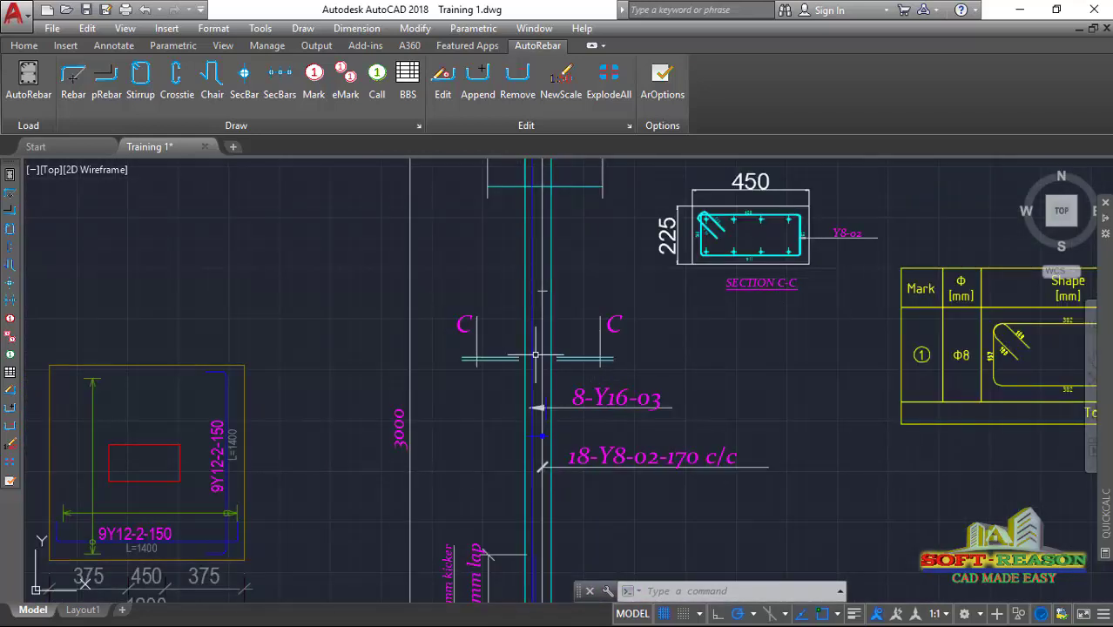
scroll(534, 341, down, 2)
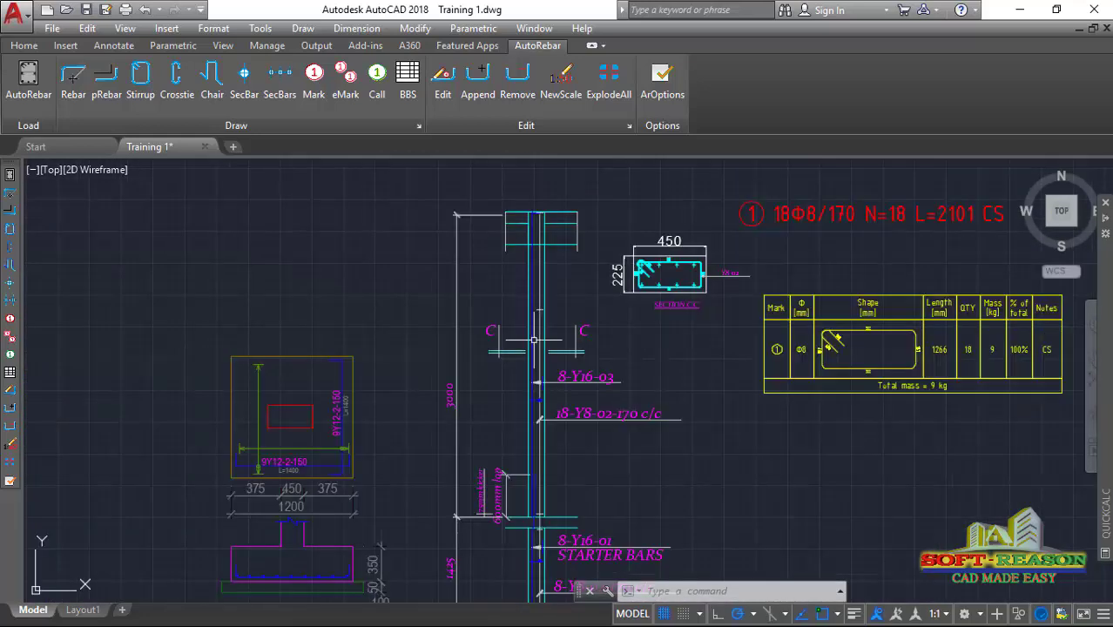
- Glance at the general drawing tools, then return to the AutoRebar detailing tools
click(24, 45)
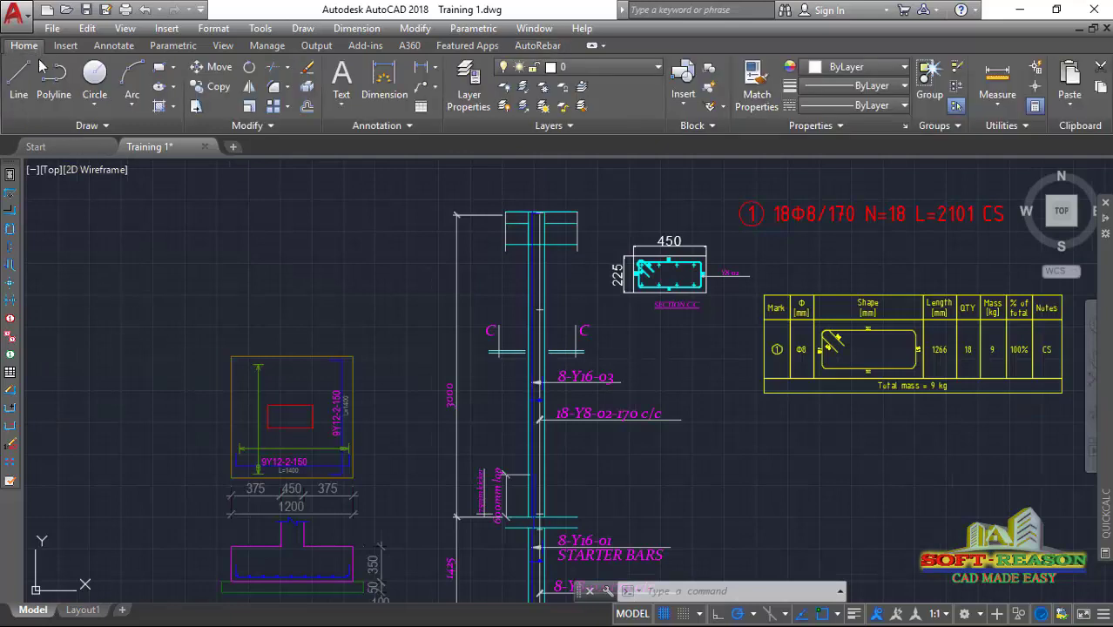
click(530, 45)
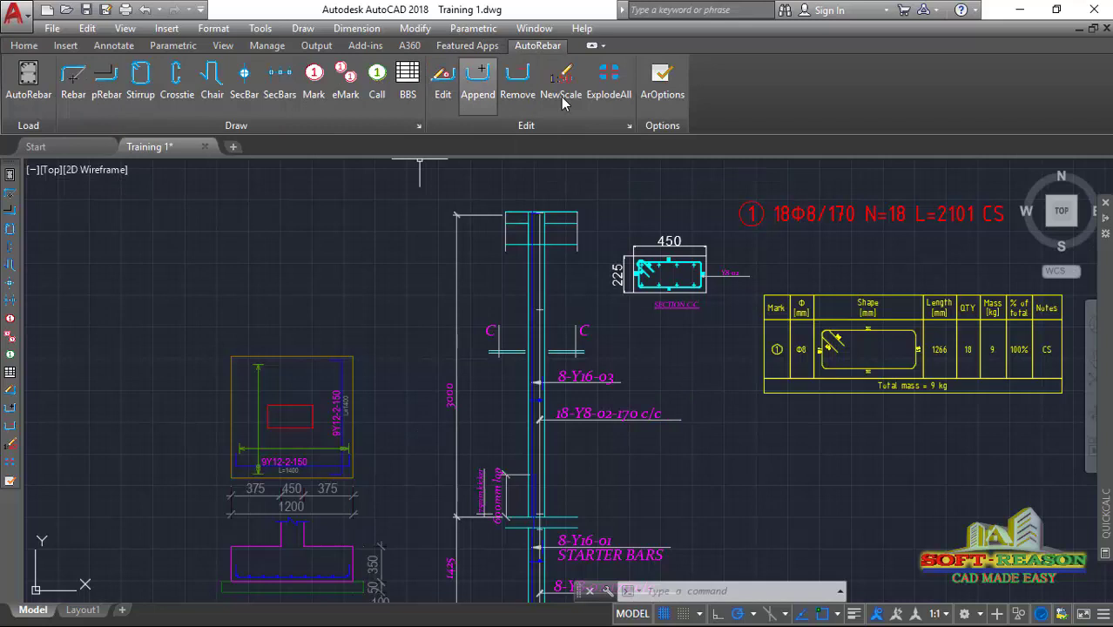
scroll(502, 374, down, 4)
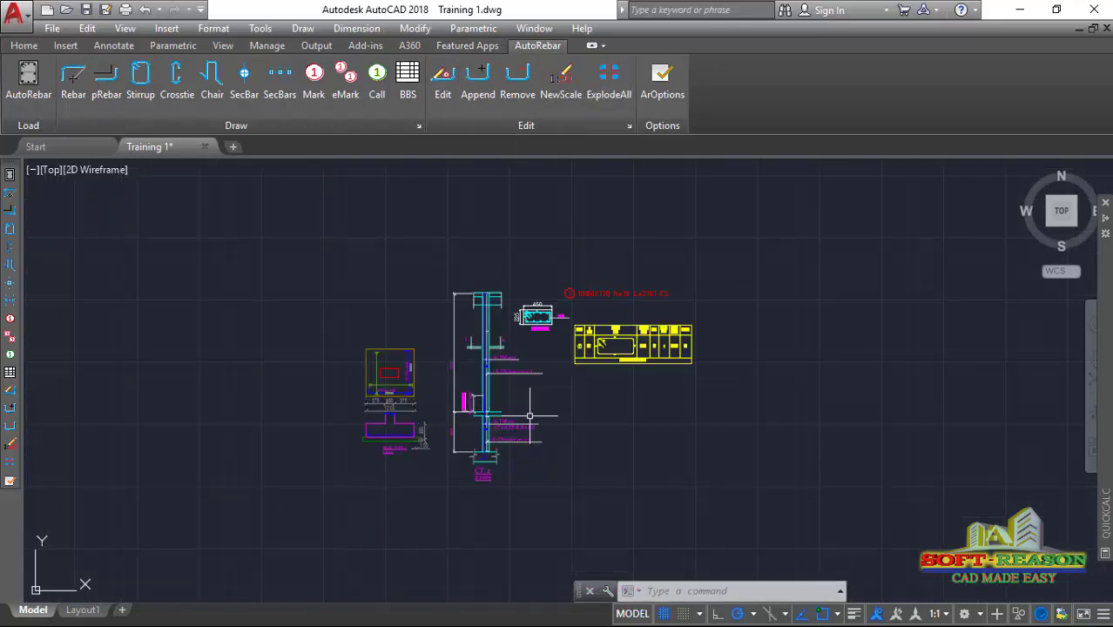
scroll(477, 314, up, 2)
scroll(451, 261, up, 4)
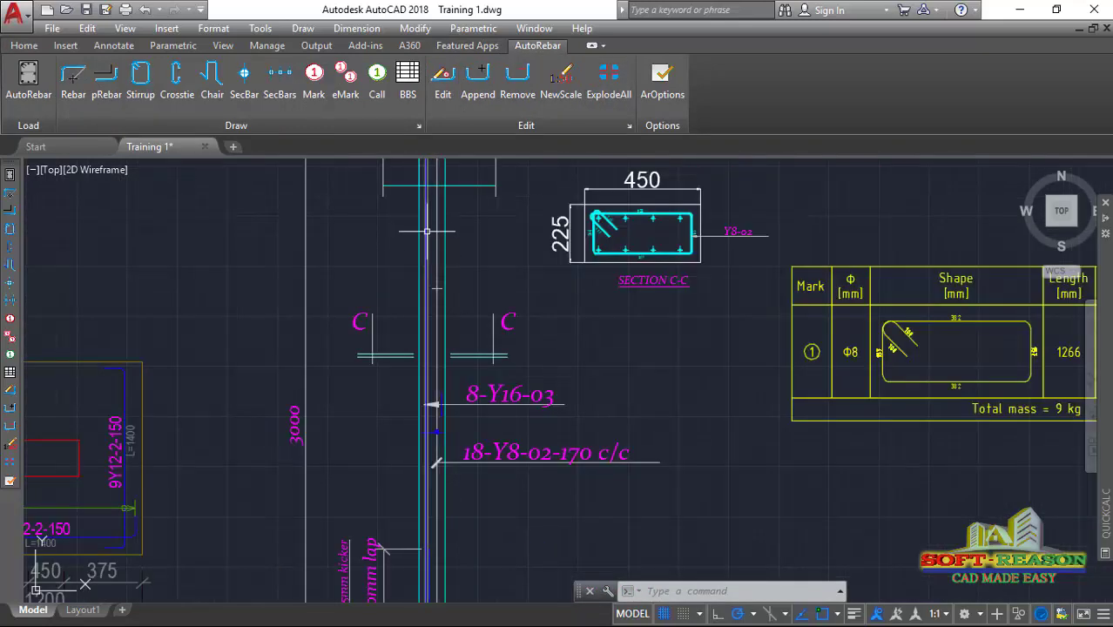
scroll(501, 289, down, 4)
scroll(475, 402, up, 6)
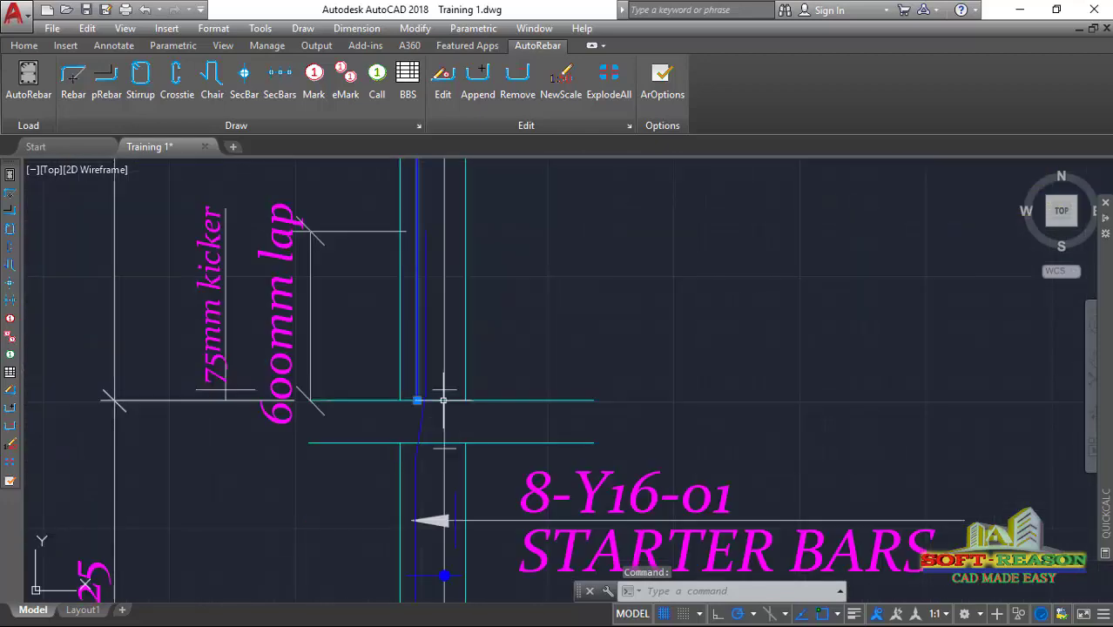
scroll(427, 396, up, 2)
scroll(475, 409, down, 6)
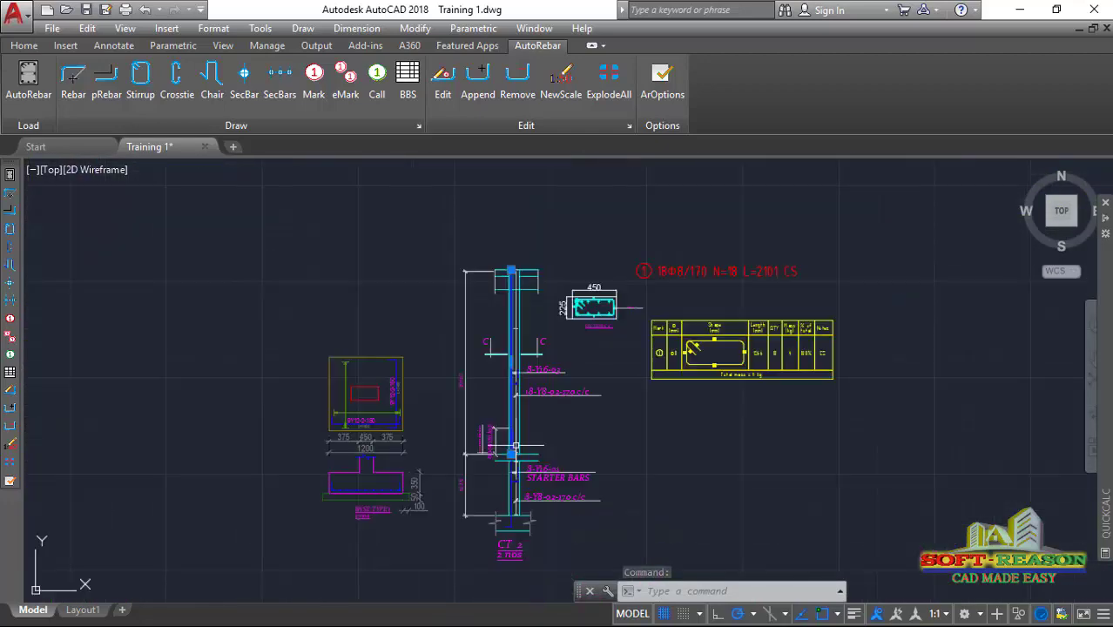
scroll(522, 427, up, 6)
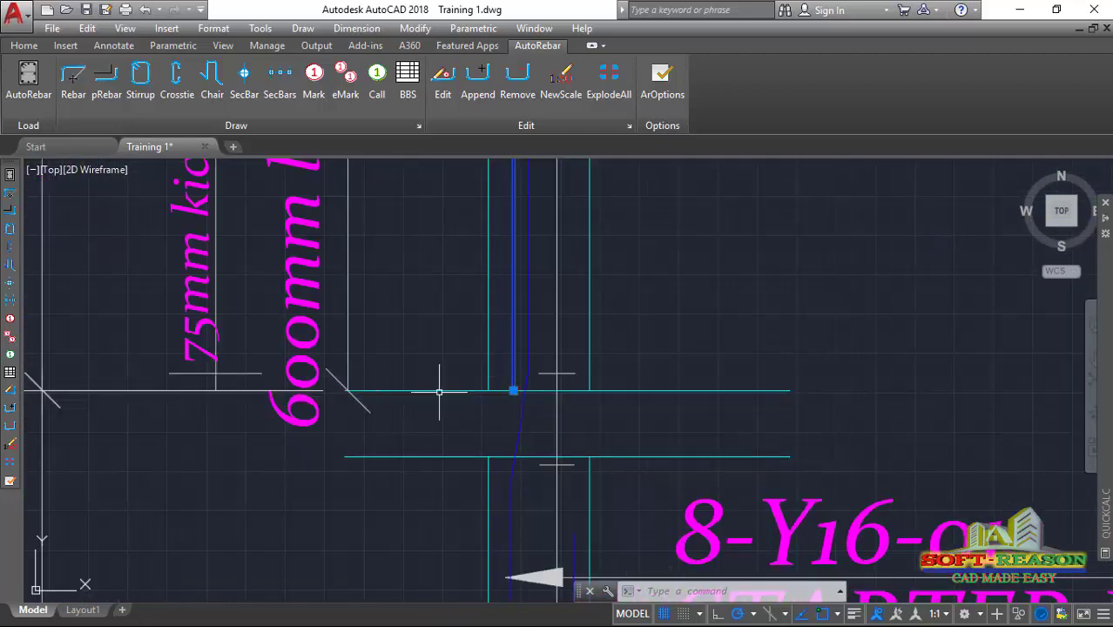
scroll(446, 403, down, 5)
scroll(495, 344, up, 5)
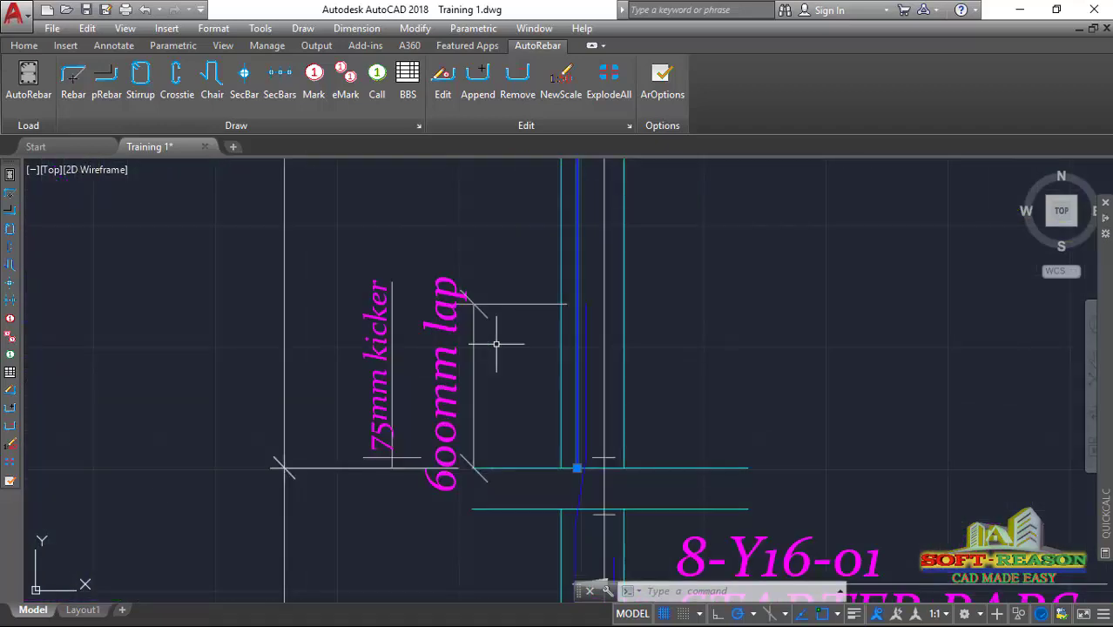
scroll(523, 418, down, 6)
scroll(570, 392, up, 5)
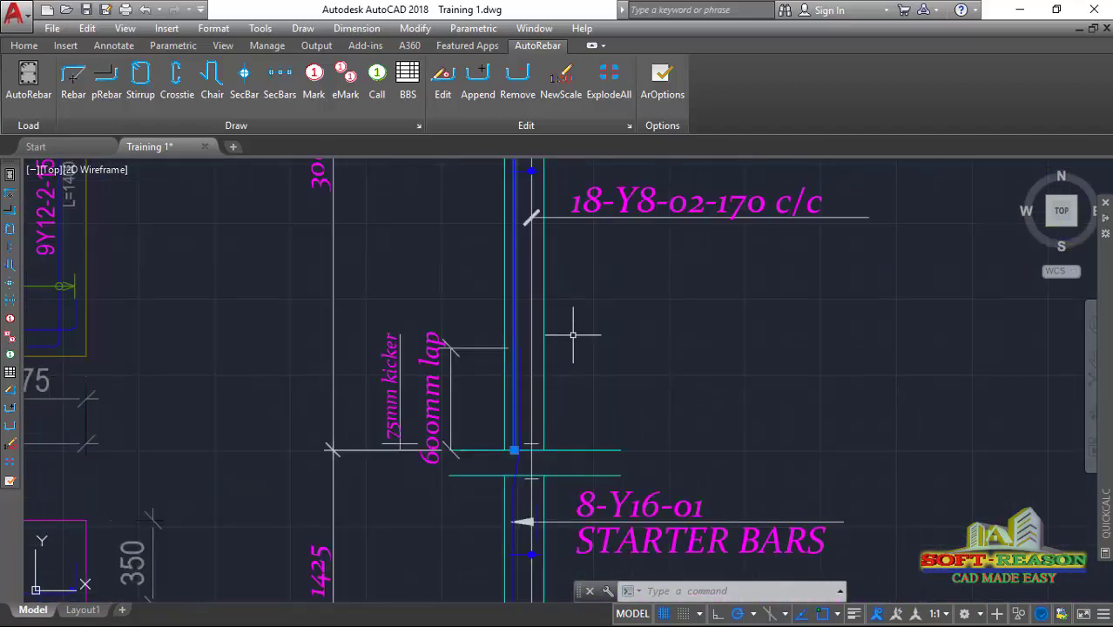
scroll(579, 348, down, 4)
scroll(576, 246, up, 8)
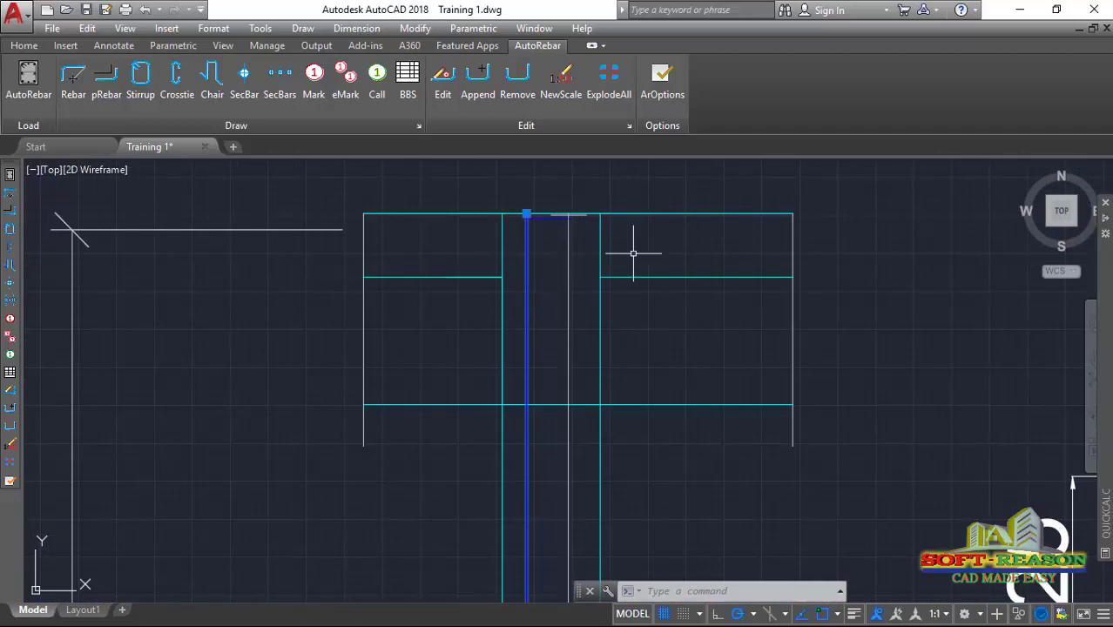
scroll(572, 247, down, 6)
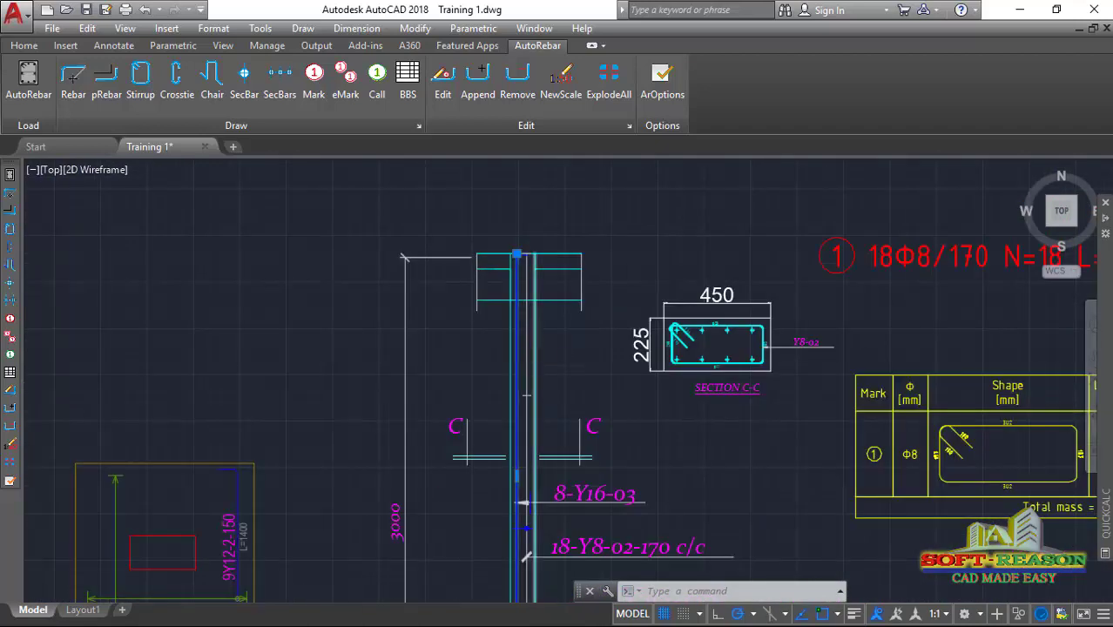
scroll(526, 498, up, 4)
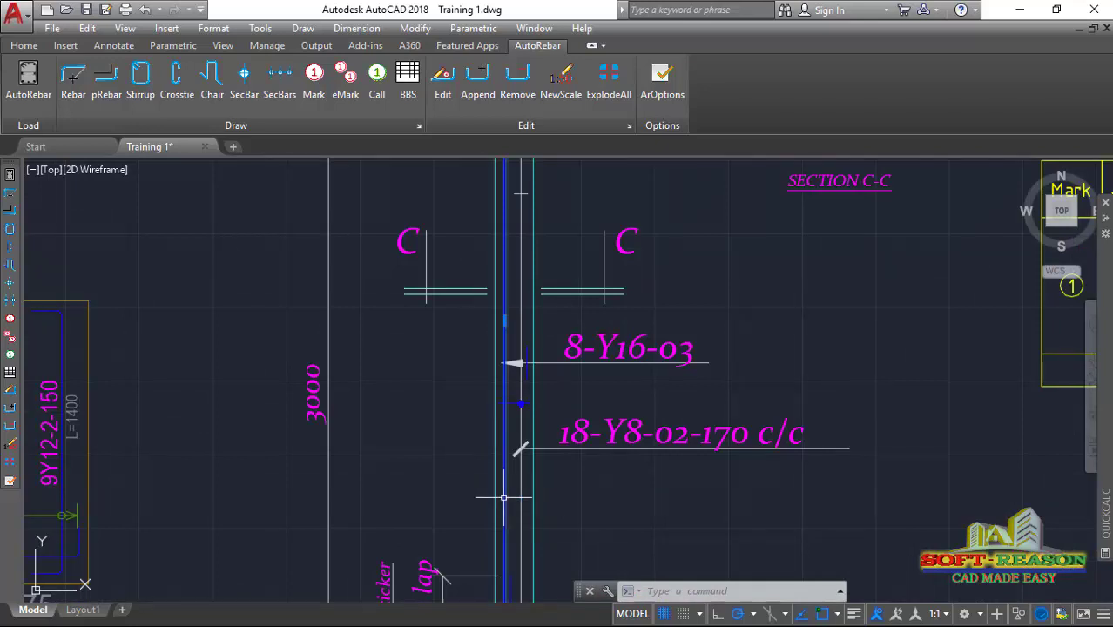
scroll(486, 402, down, 4)
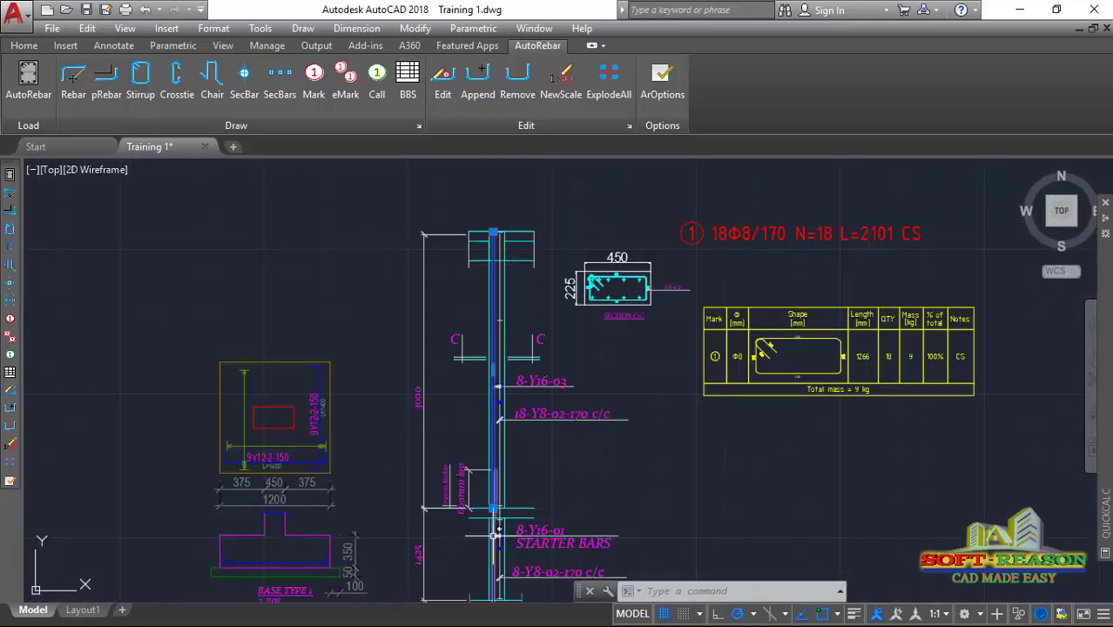
scroll(484, 473, up, 2)
scroll(547, 471, down, 2)
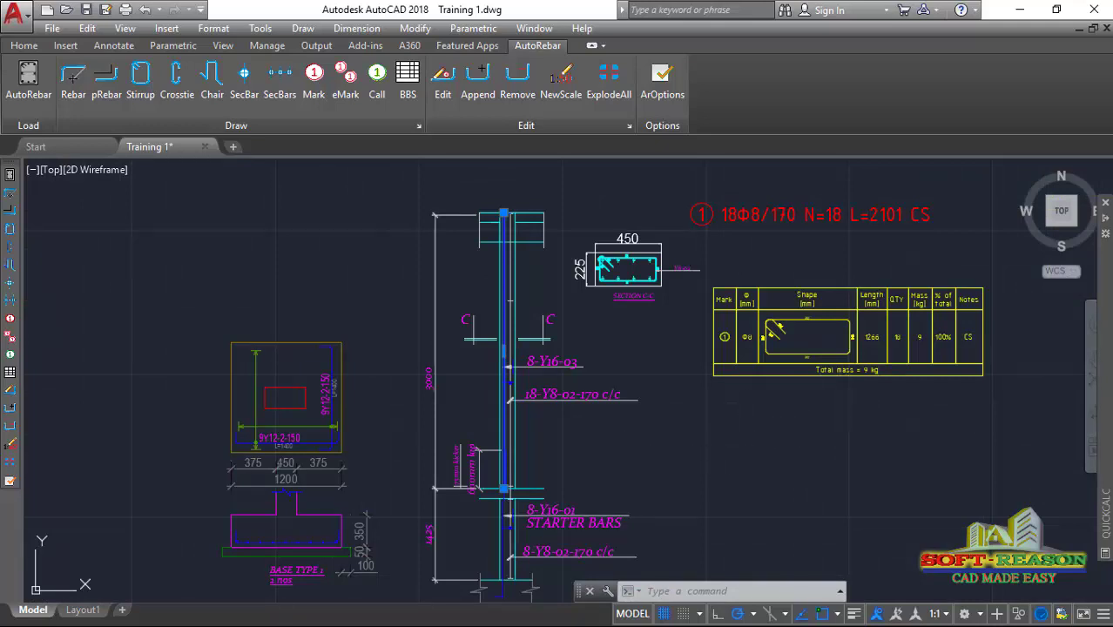
- Convert the vertical column polyline into a 16 mm main bar with pRebar
key(Escape)
click(656, 451)
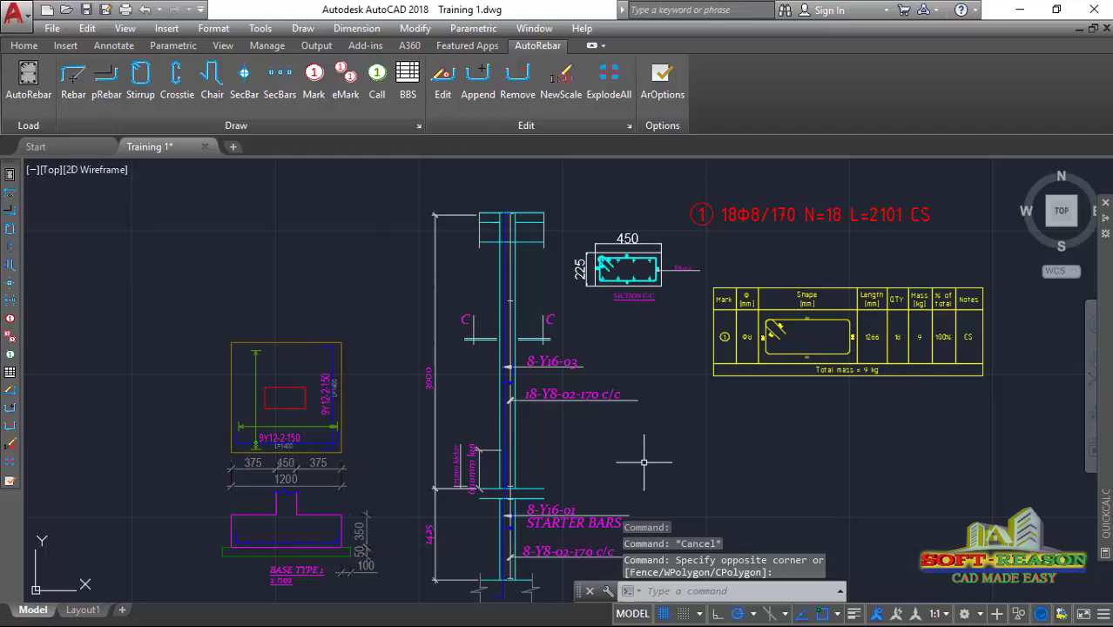
click(102, 94)
scroll(525, 430, up, 2)
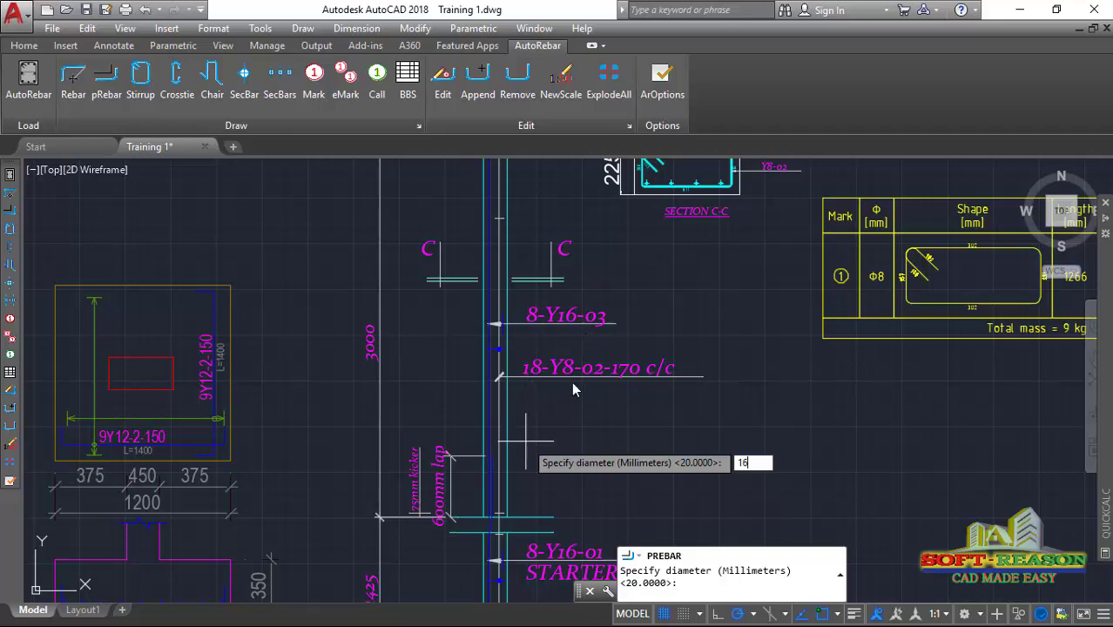
key(Return)
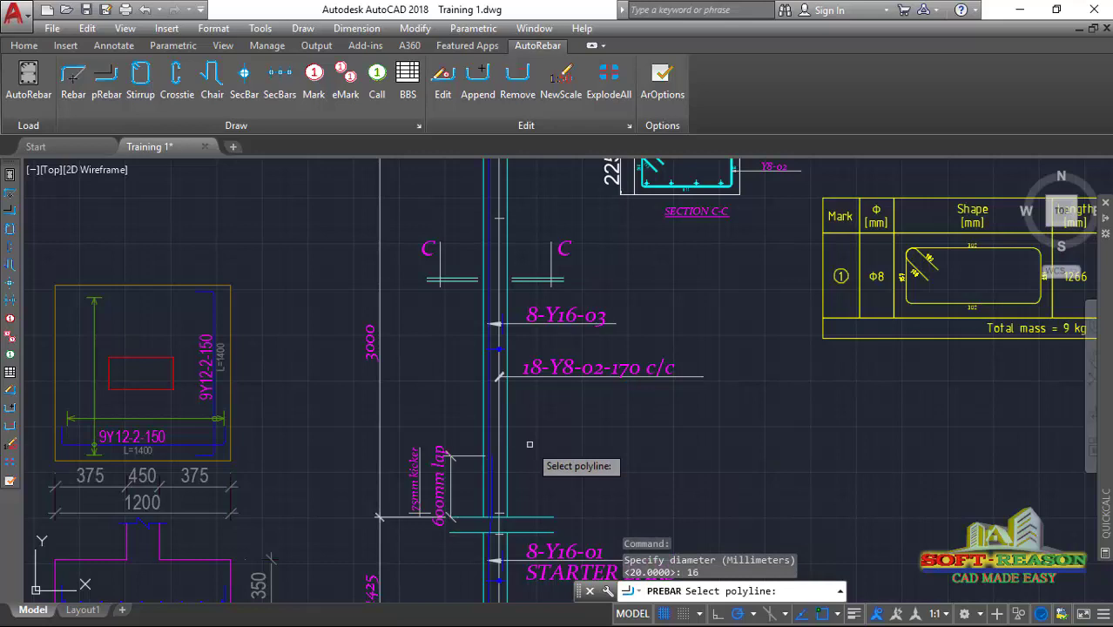
click(489, 420)
scroll(489, 420, up, 3)
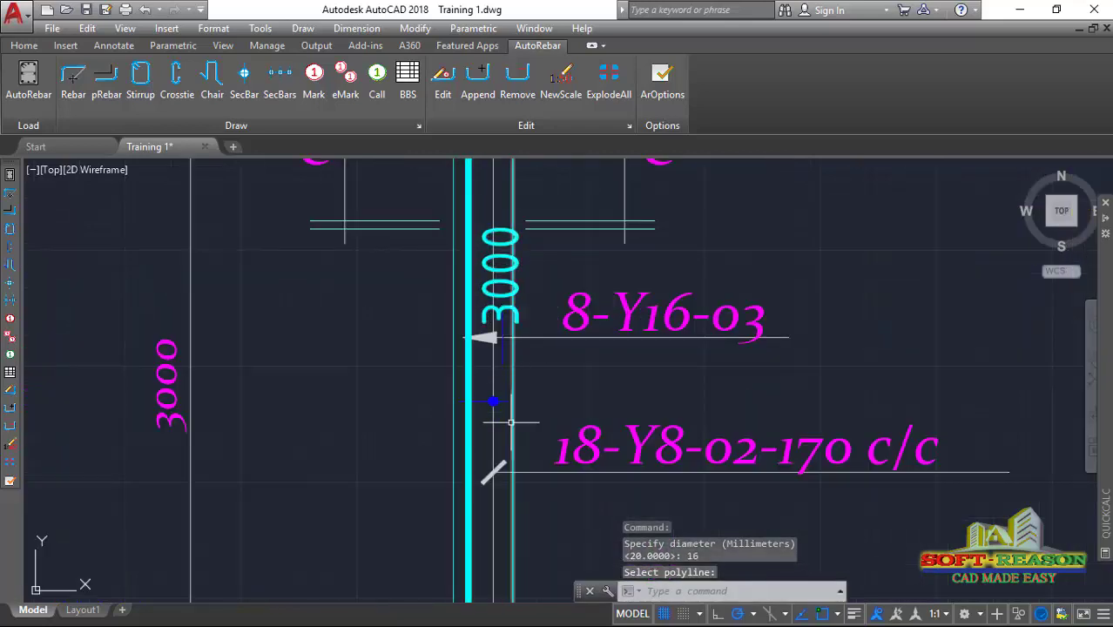
scroll(513, 383, down, 3)
scroll(539, 355, up, 3)
scroll(539, 355, up, 2)
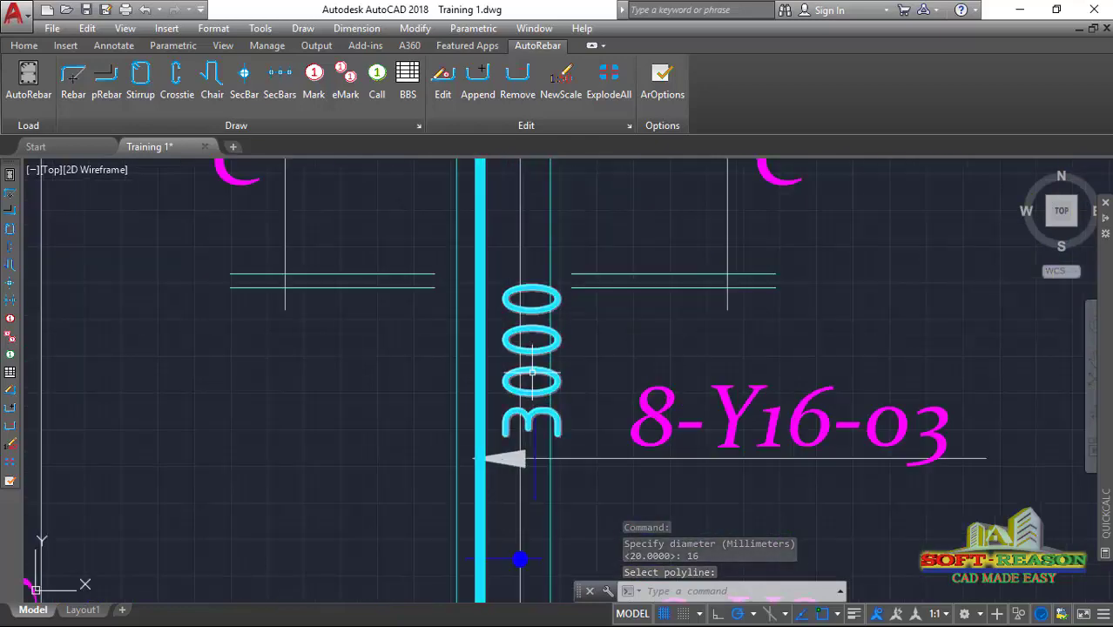
scroll(511, 352, down, 6)
scroll(511, 352, up, 6)
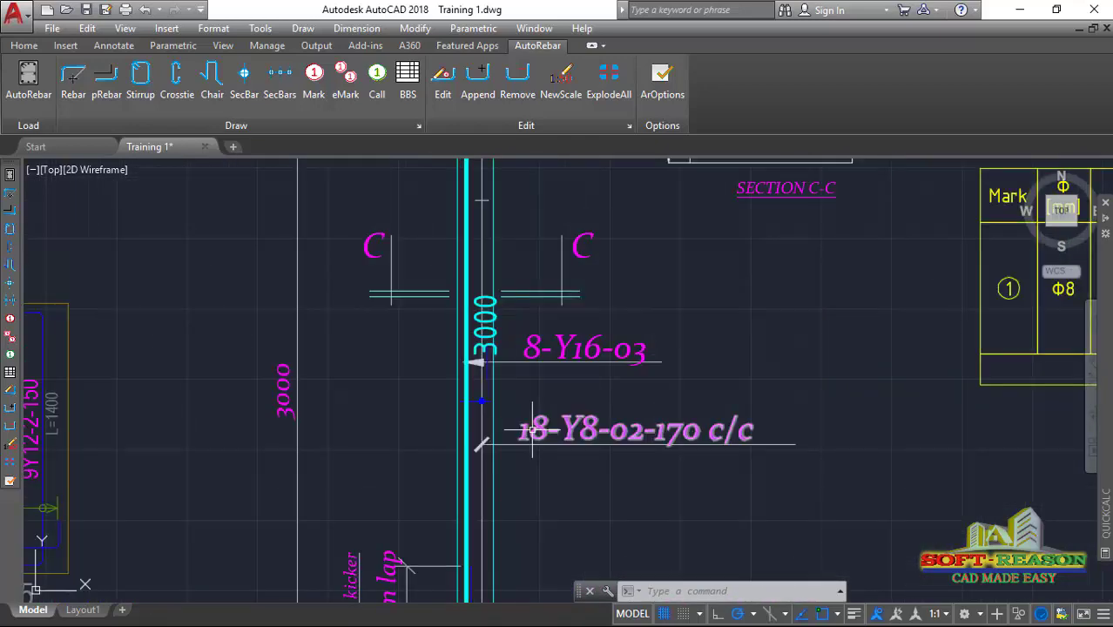
scroll(479, 285, down, 6)
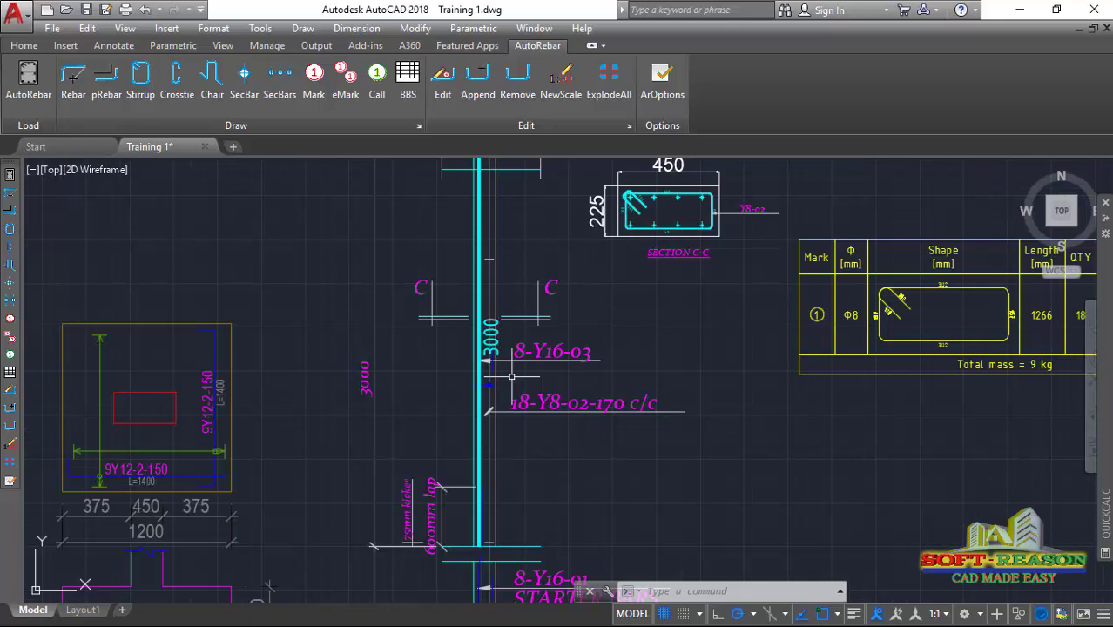
scroll(514, 406, up, 2)
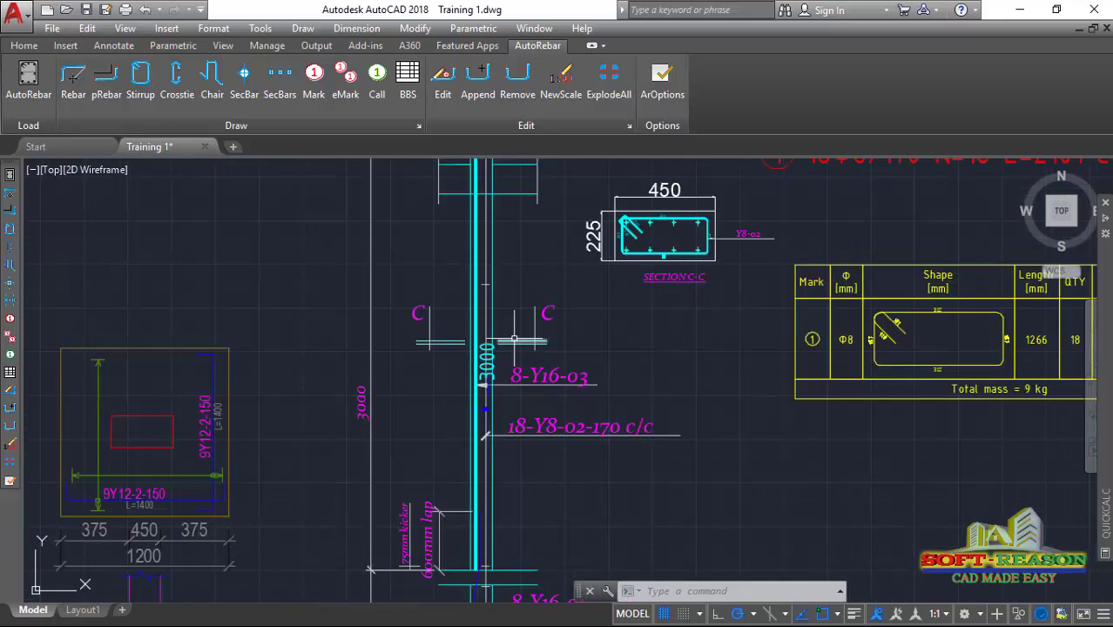
scroll(505, 401, up, 2)
scroll(493, 393, down, 4)
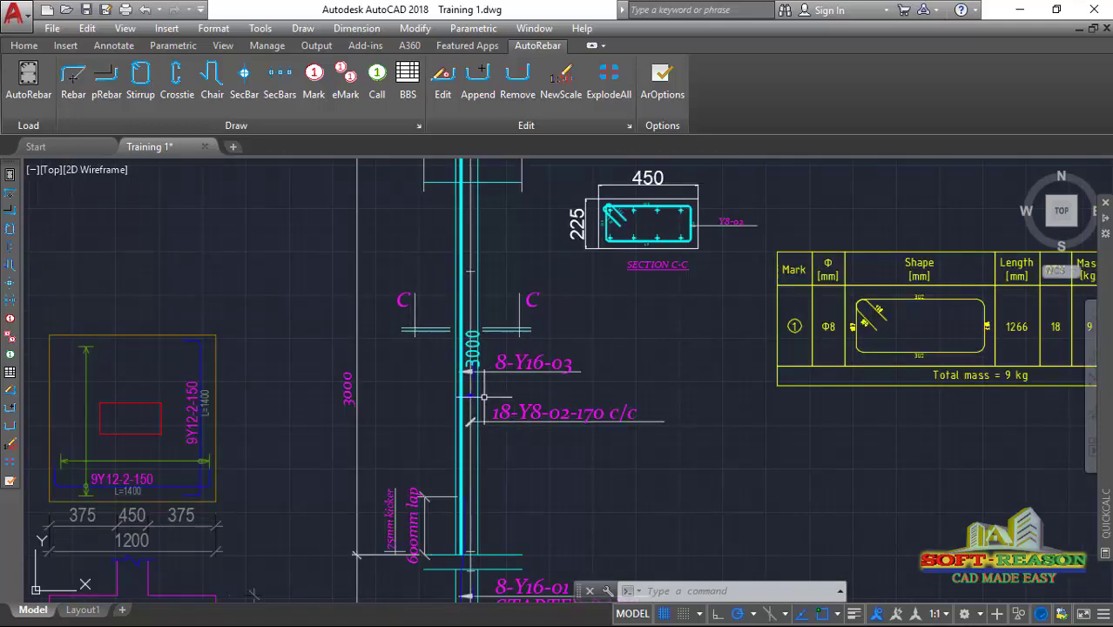
scroll(459, 410, up, 2)
scroll(492, 455, down, 4)
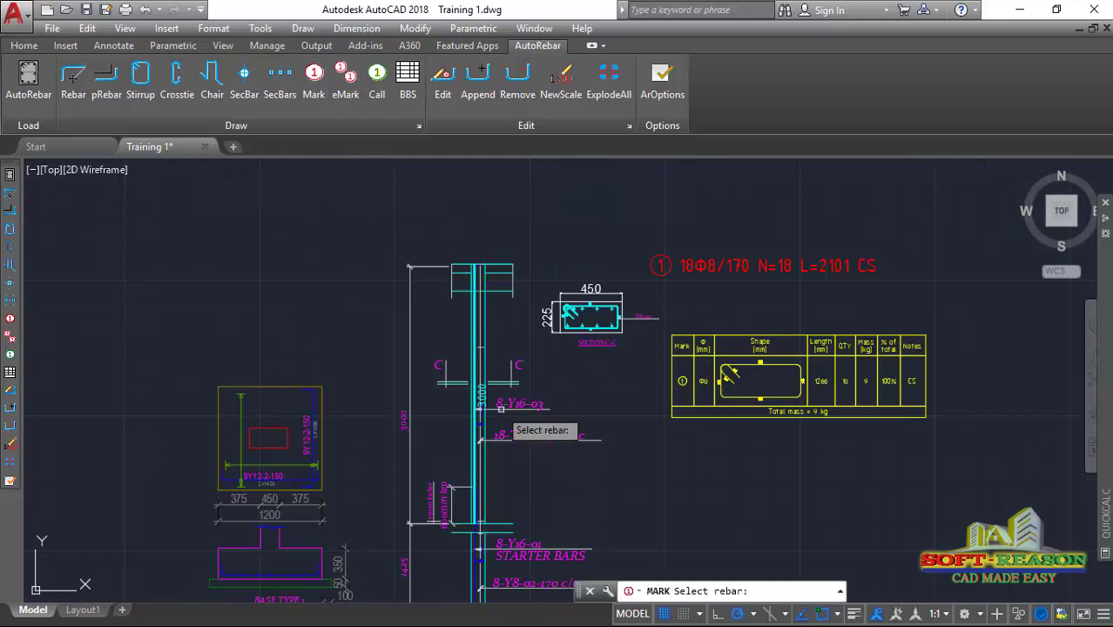
- Place a horizontal mark 2 label (0Φ16, N=0, L=3000) for the 16 mm main bar
scroll(503, 416, up, 4)
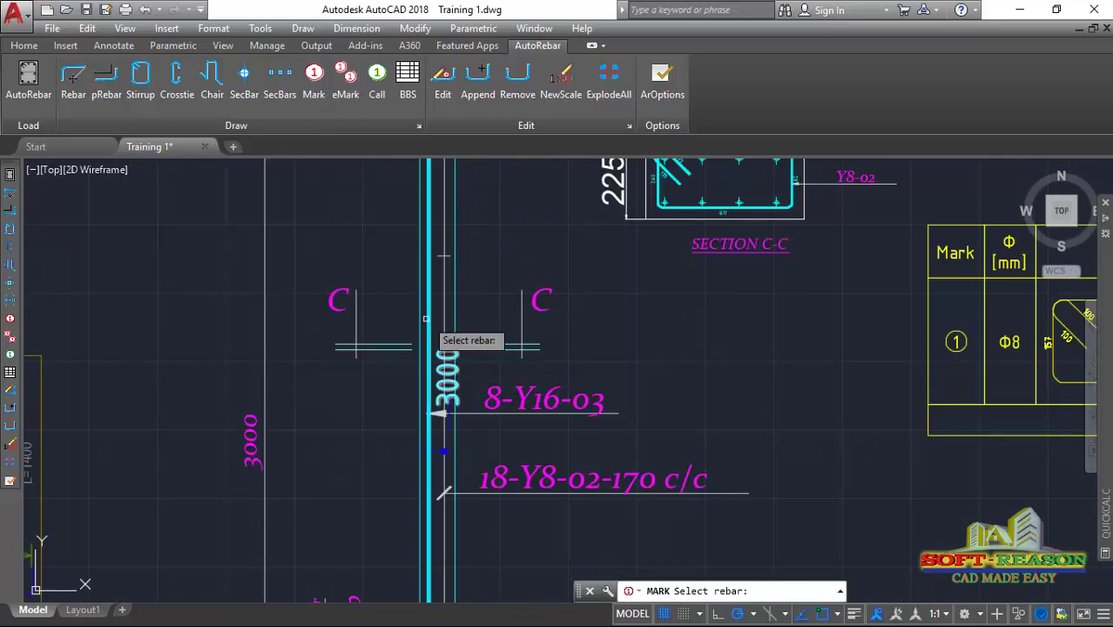
click(430, 324)
scroll(366, 375, up, 4)
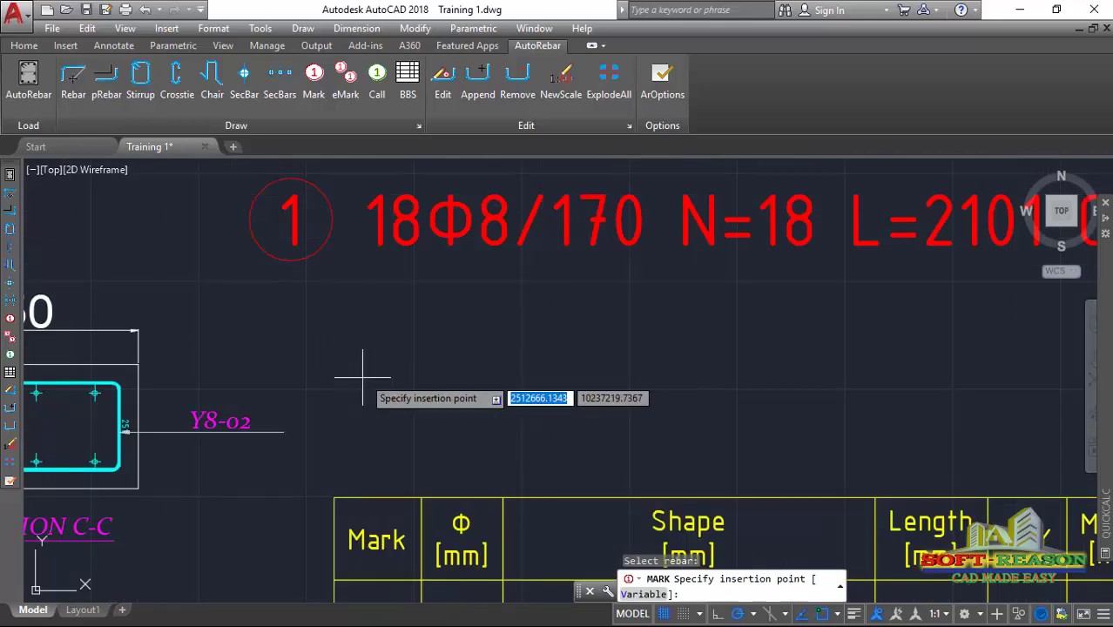
click(361, 370)
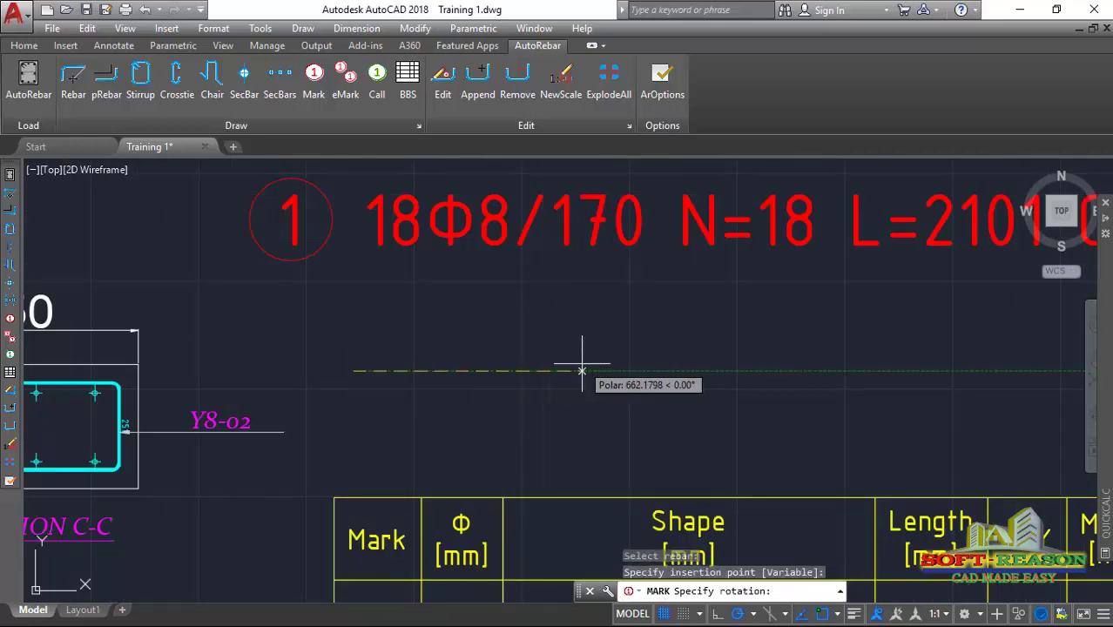
click(523, 370)
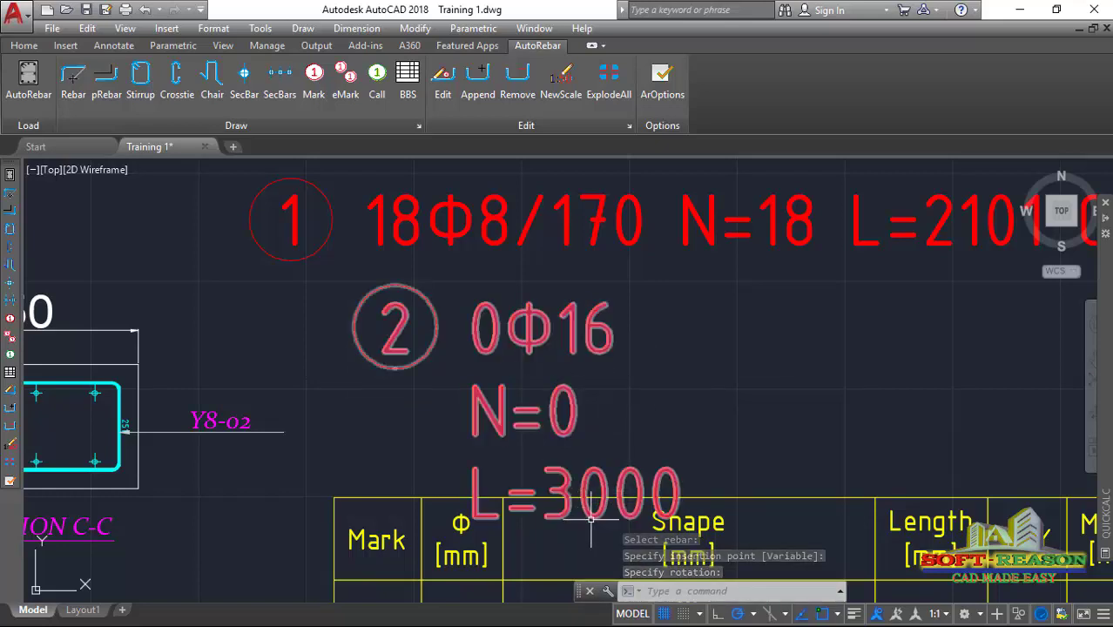
- Move the bar schedule table down below the new mark 2 label
scroll(595, 440, down, 8)
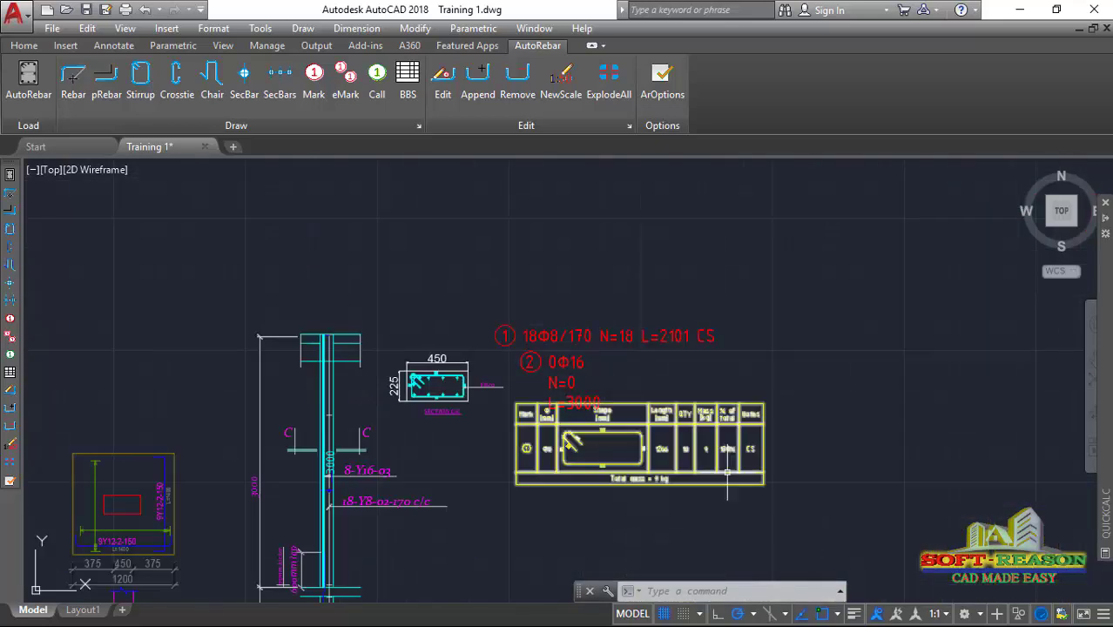
click(665, 401)
click(665, 394)
scroll(701, 488, up, 4)
click(836, 348)
key(m)
key(Return)
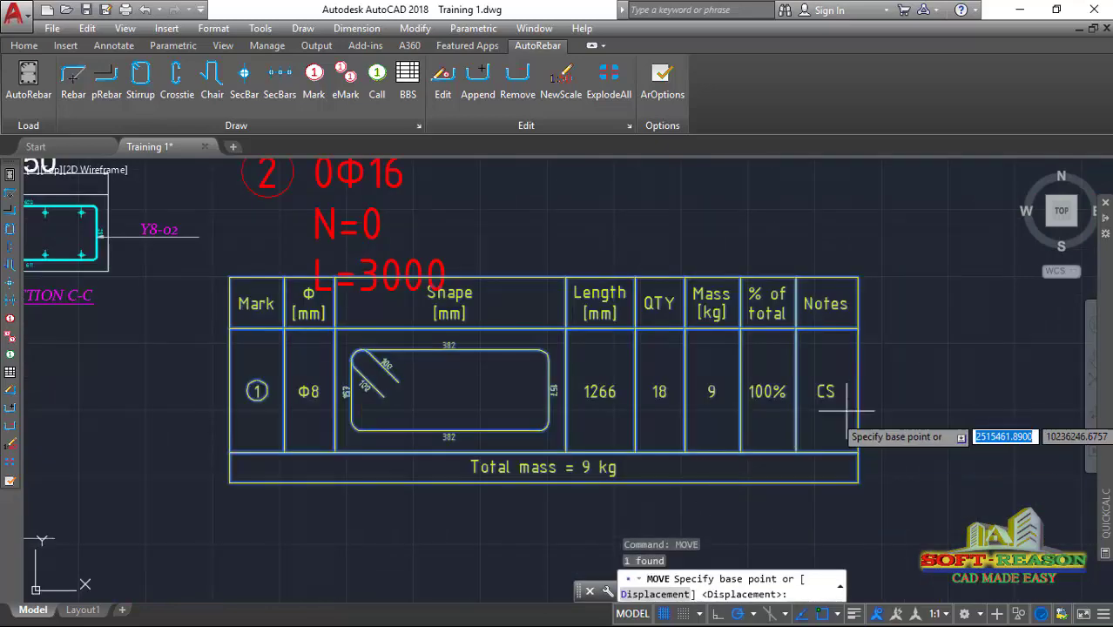
click(900, 340)
scroll(753, 377, down, 4)
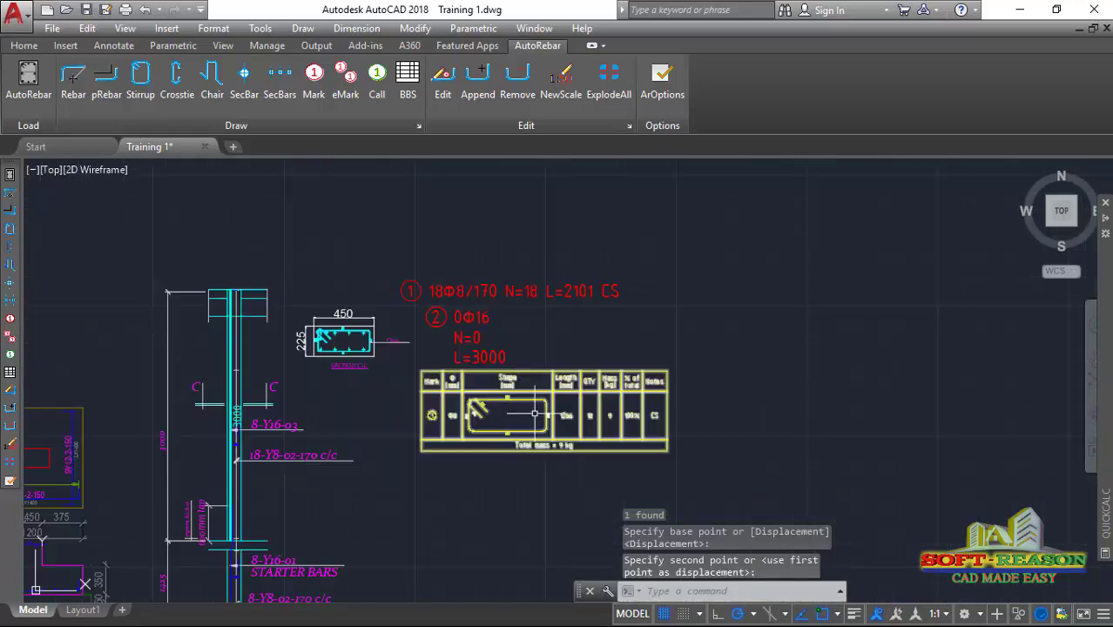
scroll(406, 289, up, 4)
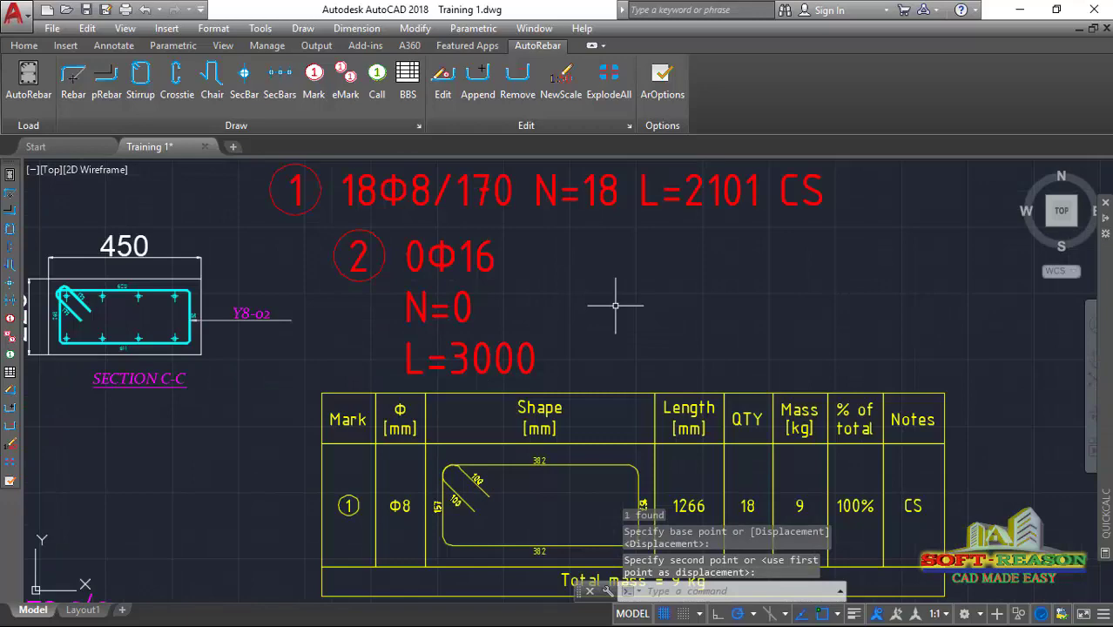
click(461, 312)
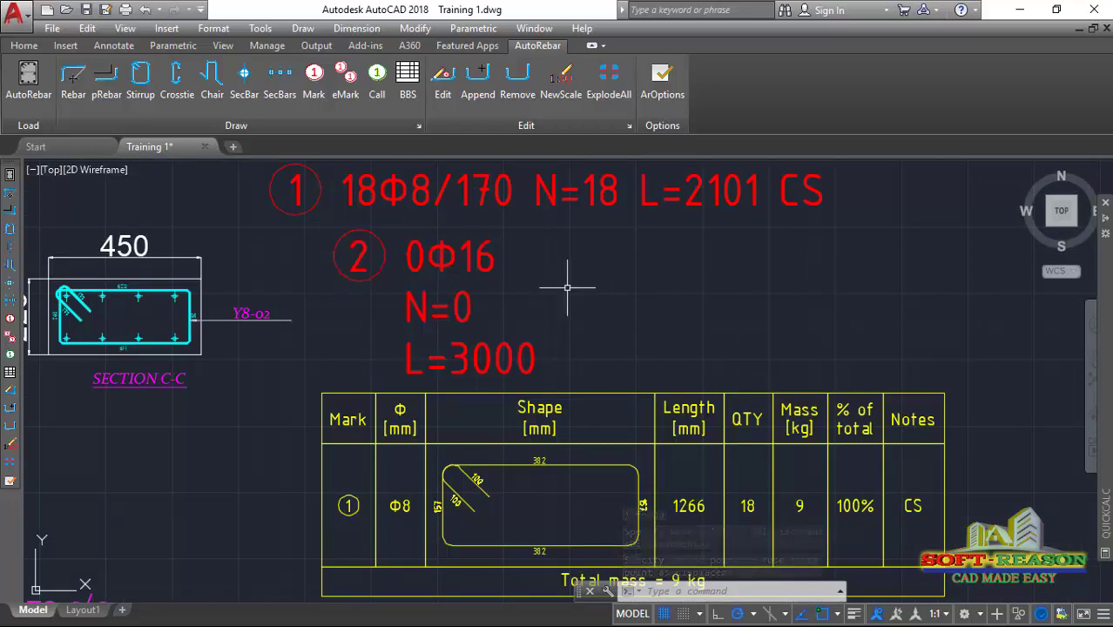
scroll(574, 292, down, 3)
scroll(492, 264, up, 3)
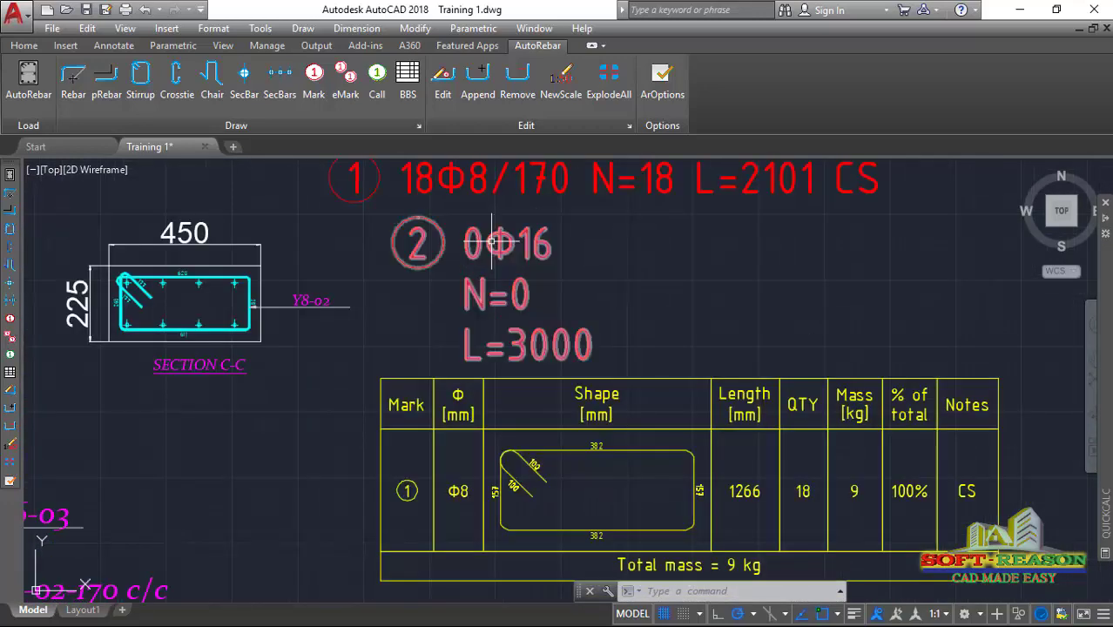
scroll(493, 253, up, 2)
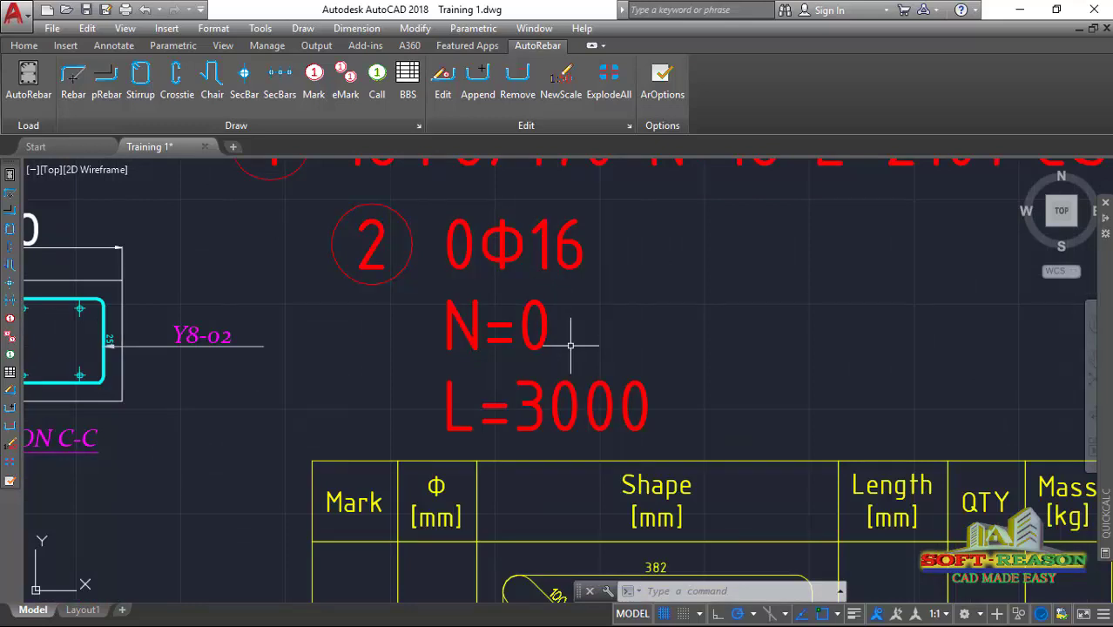
- Edit mark 2 to n = 8 with note CM, giving 8Φ16, N=8, L=3000, CM
click(539, 385)
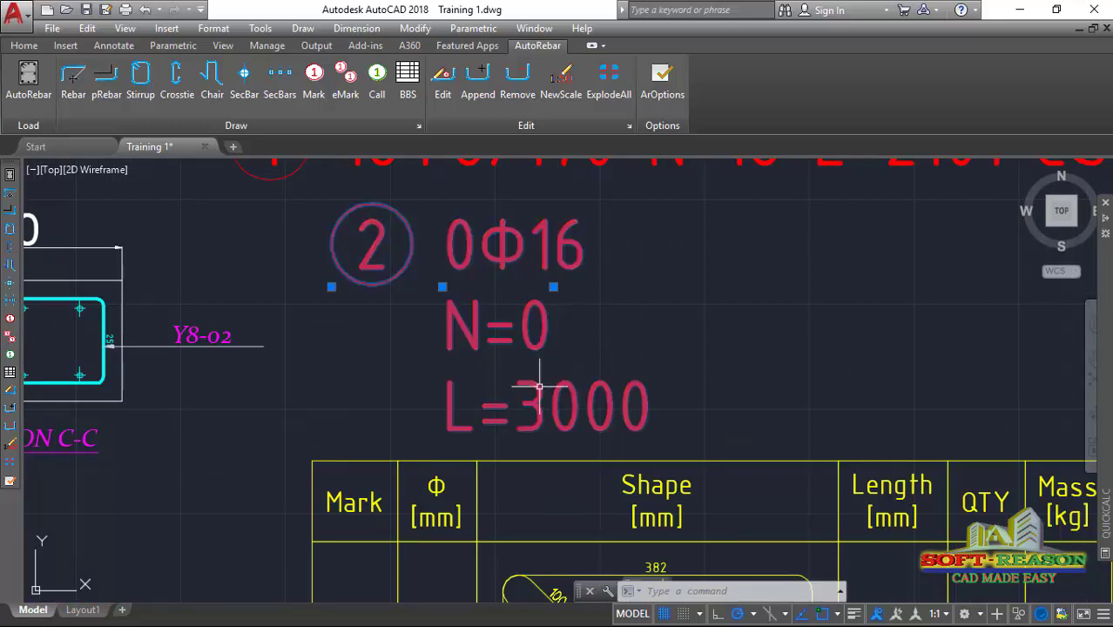
click(450, 87)
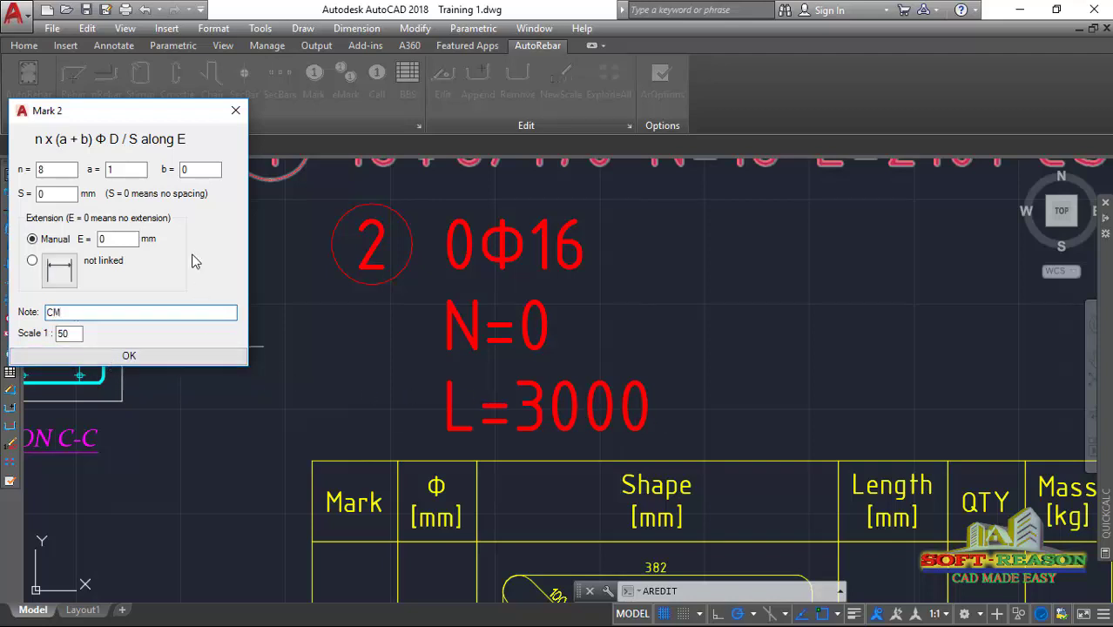
click(130, 354)
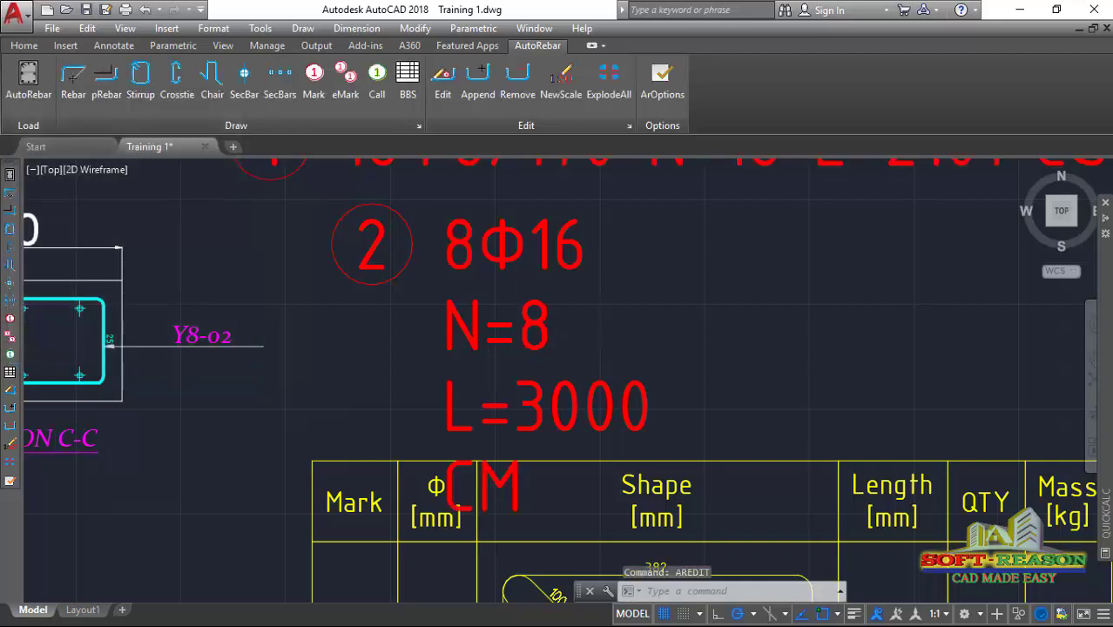
scroll(546, 280, down, 2)
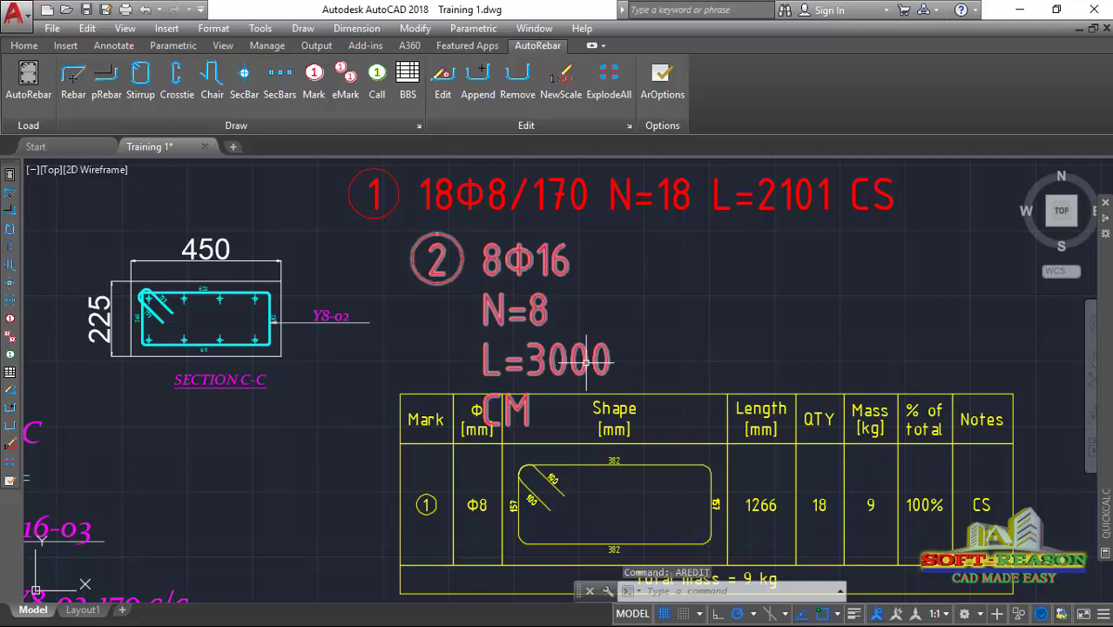
click(554, 329)
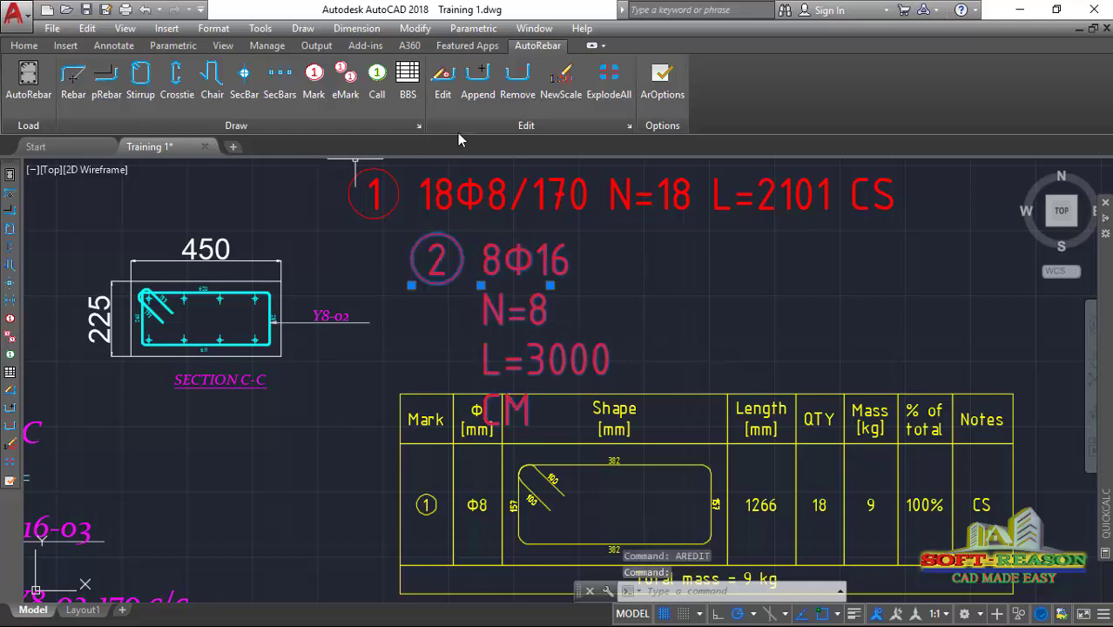
- Rescale mark 2 to 20 as a trial, then restore it to scale 50
click(561, 81)
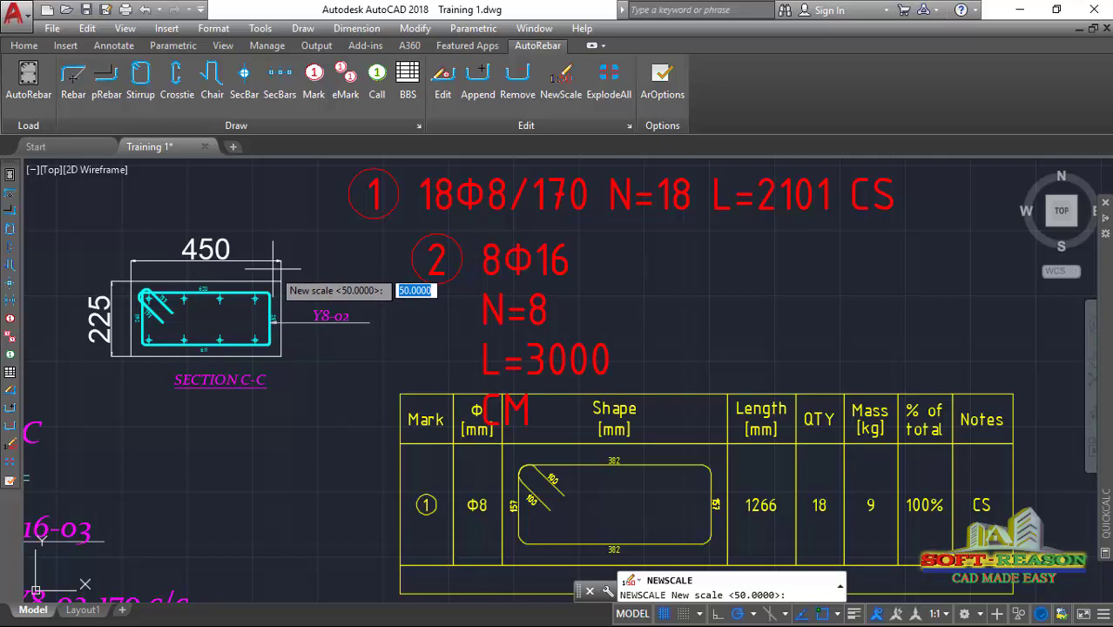
text(2)
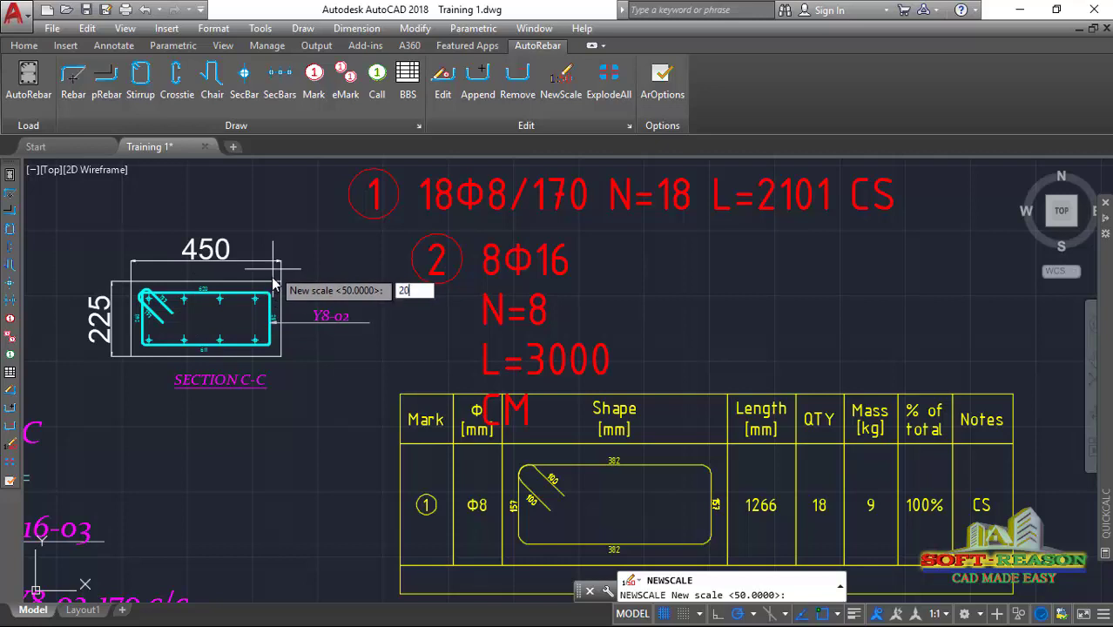
text(0)
key(Return)
click(448, 273)
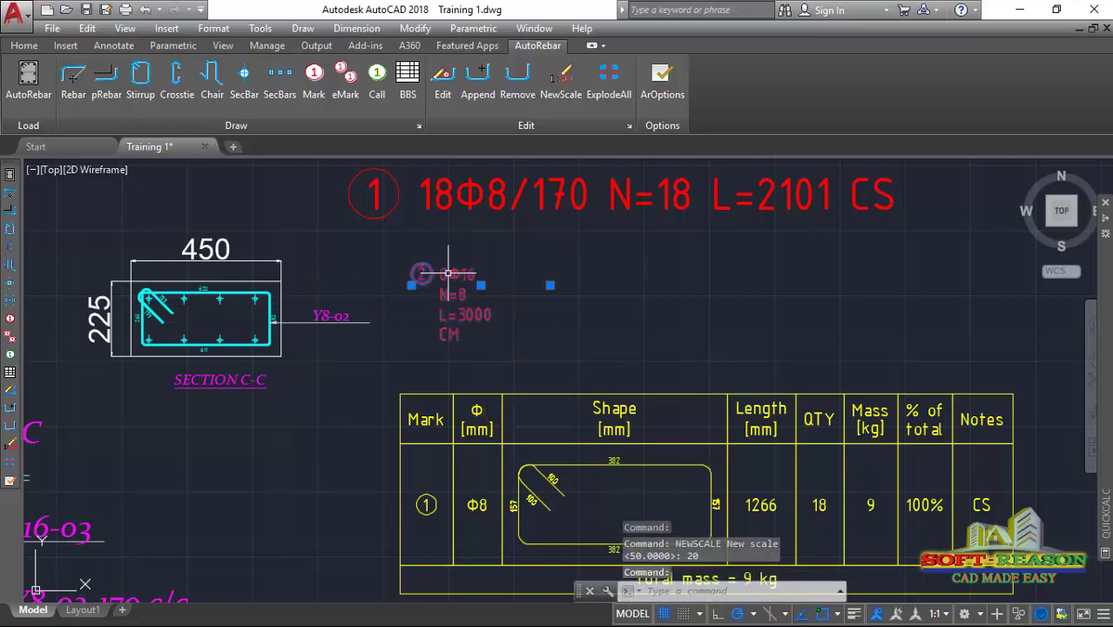
click(561, 83)
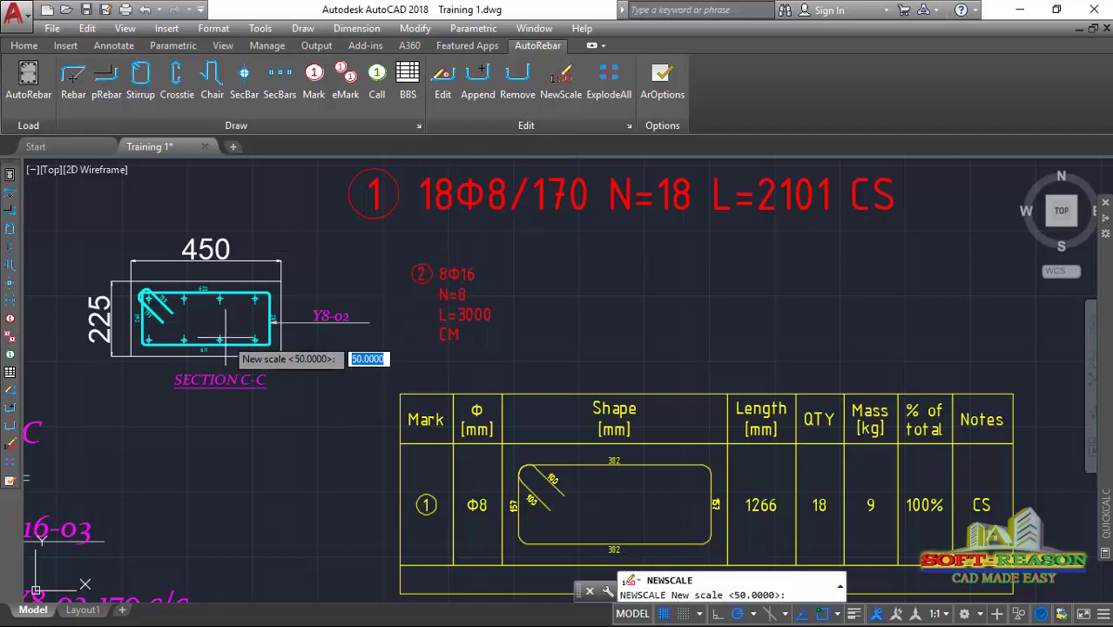
key(Return)
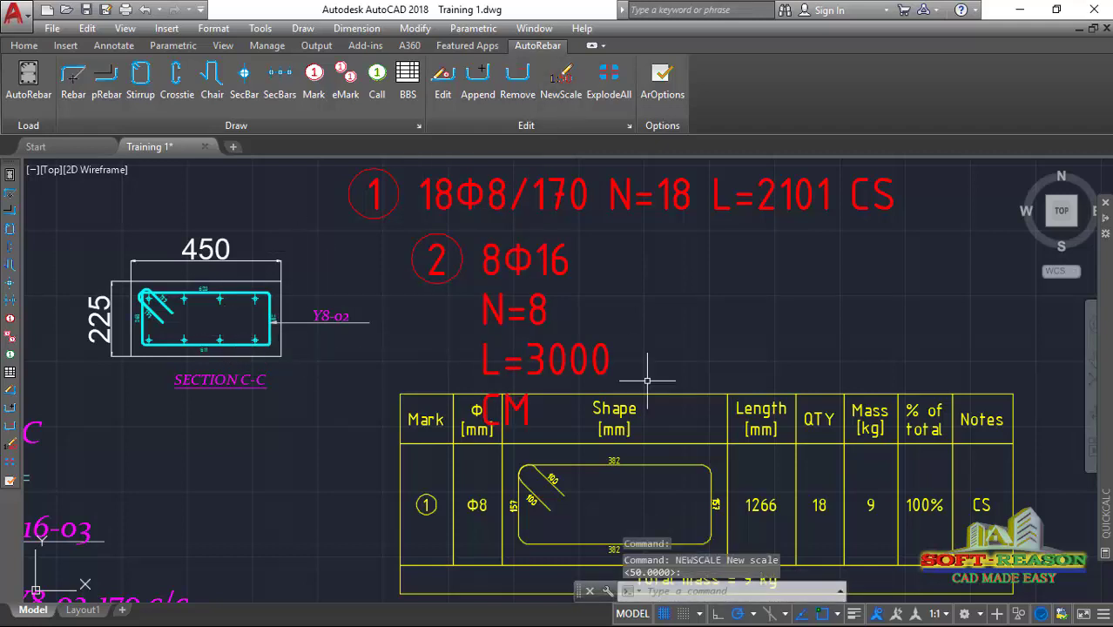
- Window-select the bar schedule table and start moving it with MOVE
scroll(647, 380, down, 3)
click(758, 452)
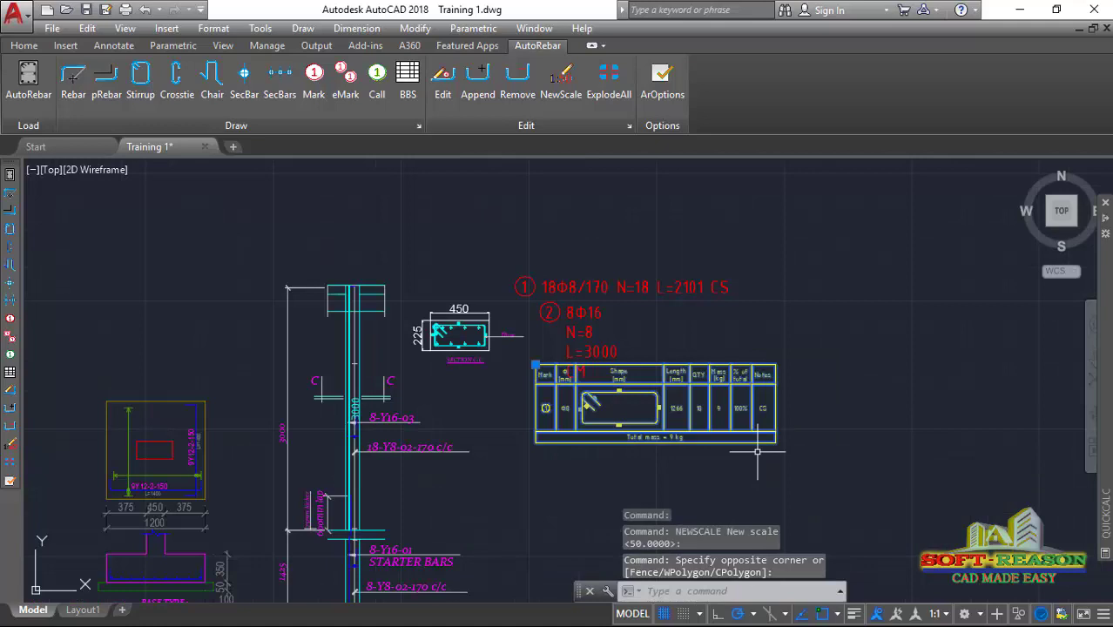
click(746, 460)
text(m)
key(Return)
click(820, 397)
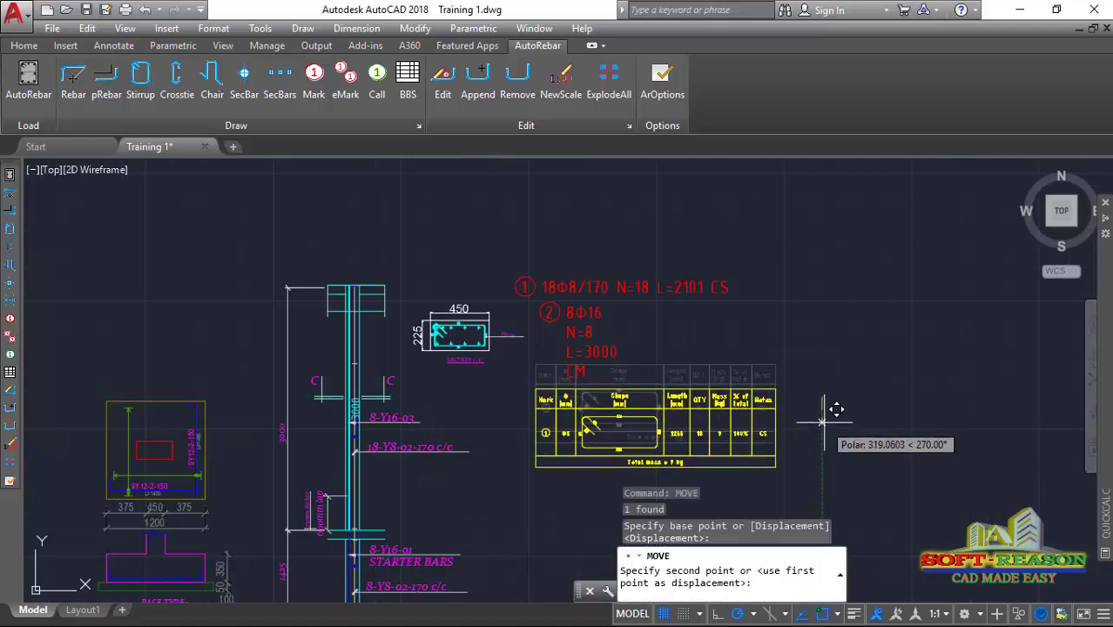
click(821, 422)
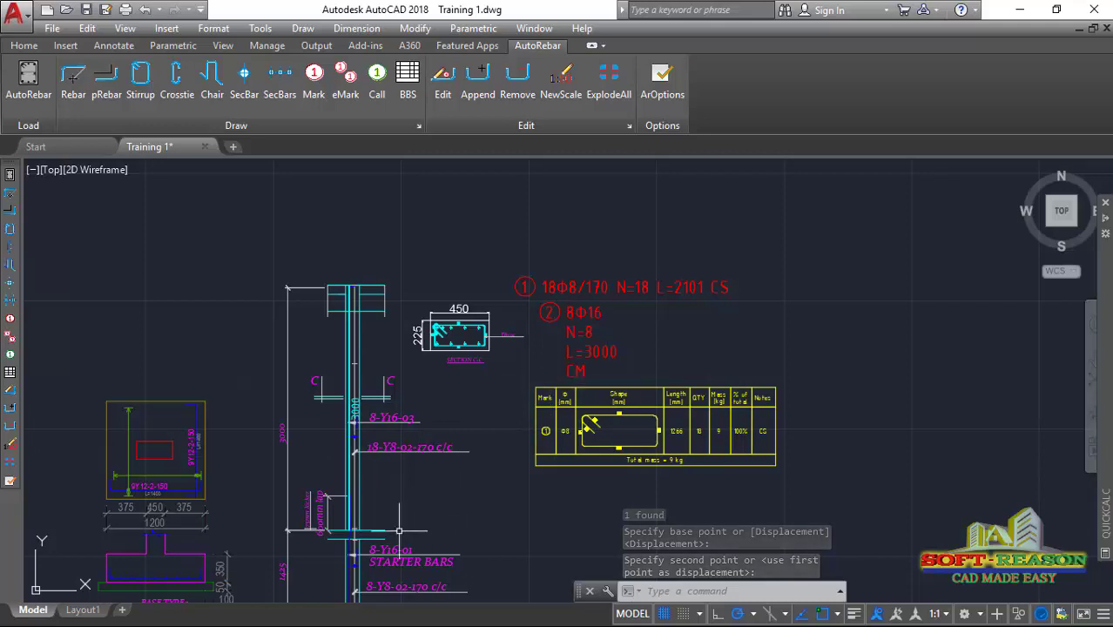
scroll(379, 515, down, 4)
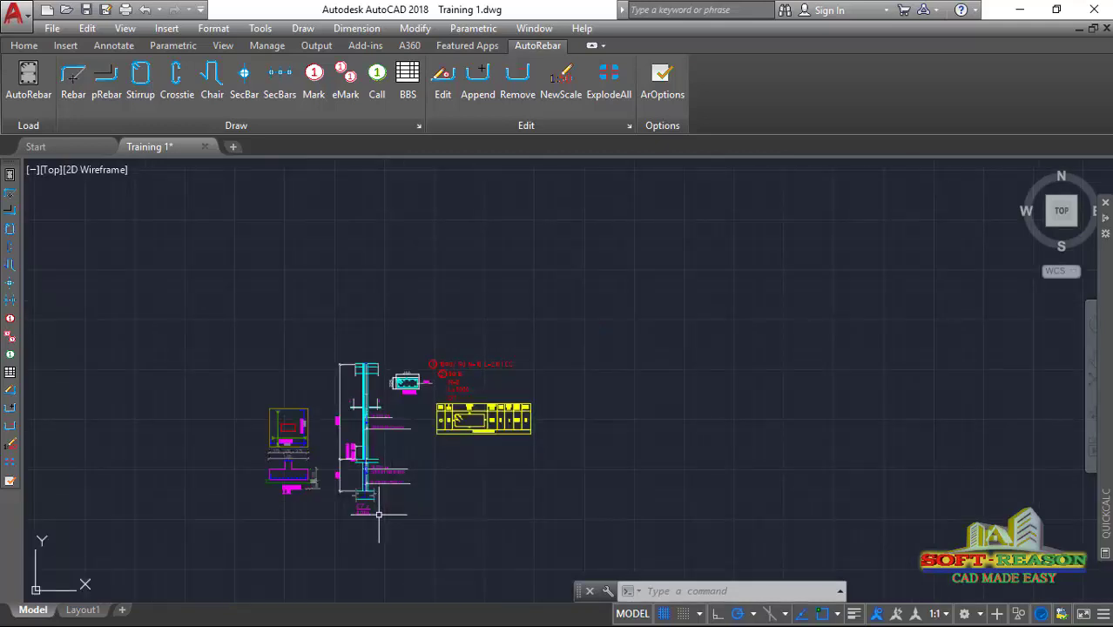
scroll(379, 515, up, 8)
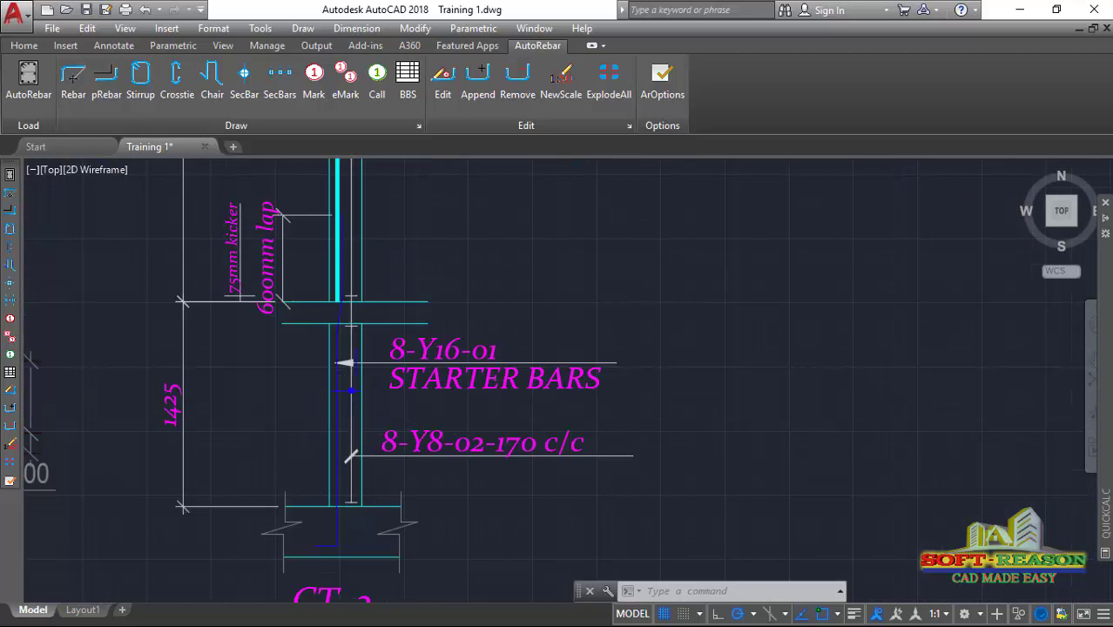
scroll(403, 433, down, 2)
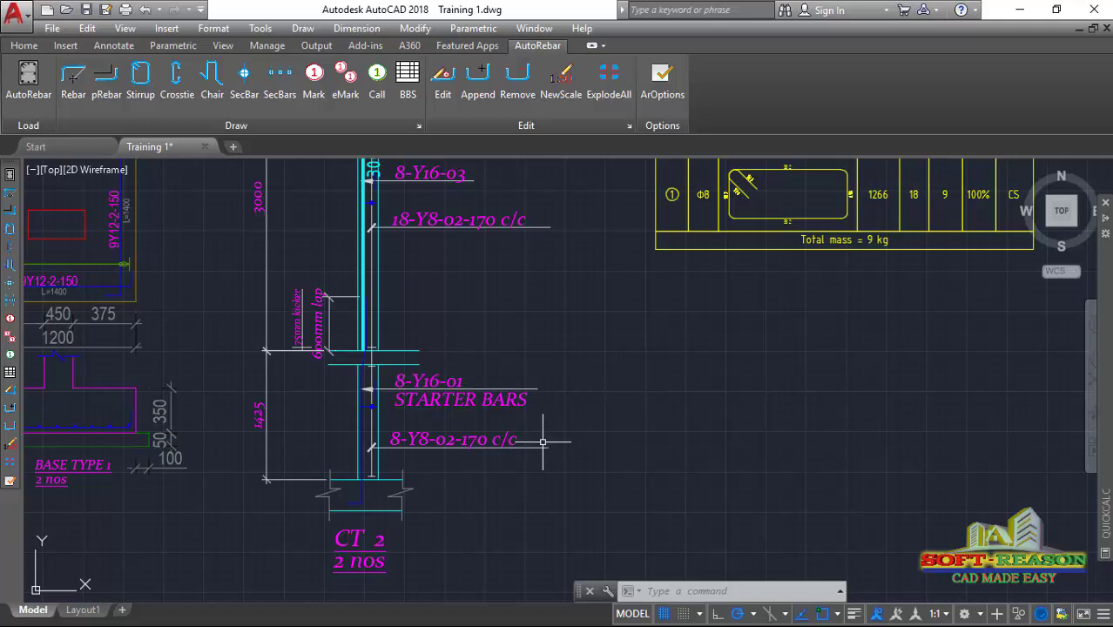
scroll(488, 476, down, 2)
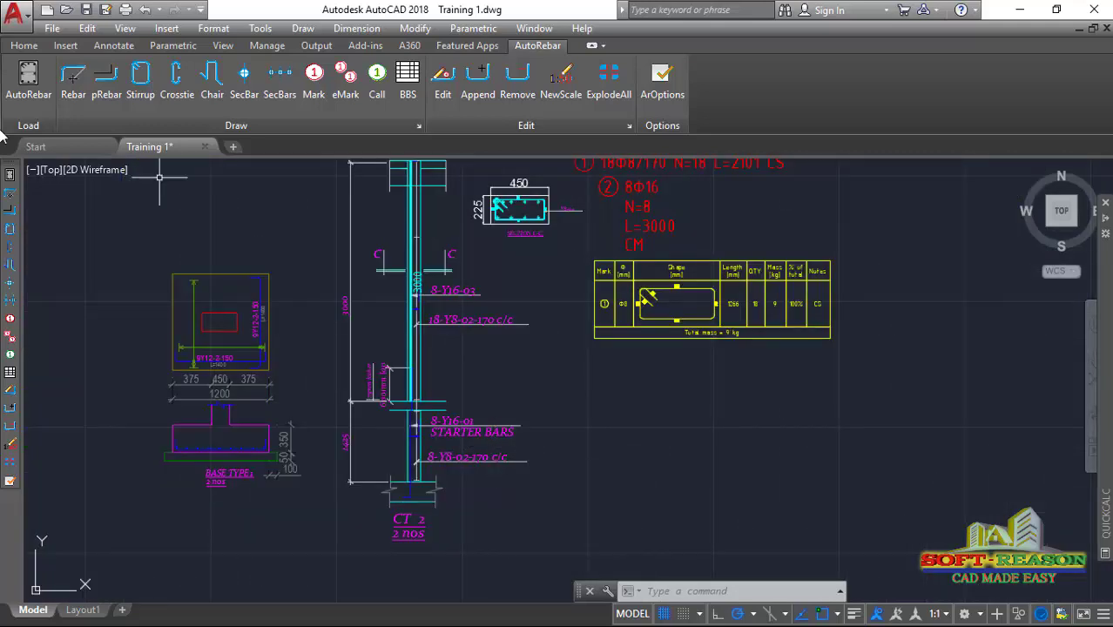
- Start a new 16 mm rebar, then cancel the unfinished command
click(73, 92)
scroll(401, 470, up, 2)
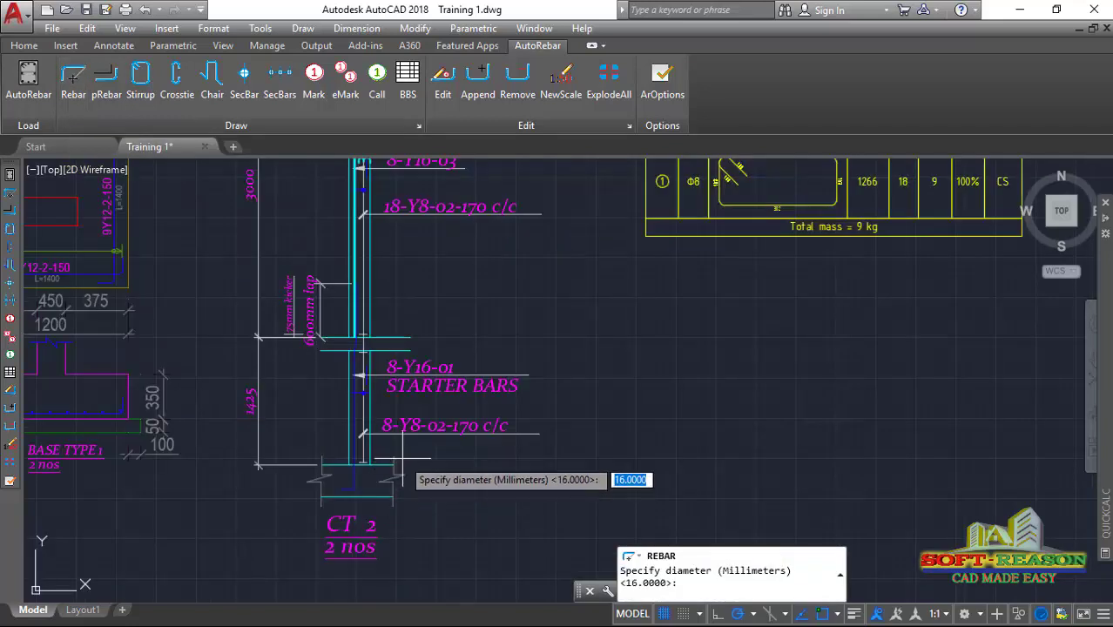
key(Return)
scroll(375, 427, up, 2)
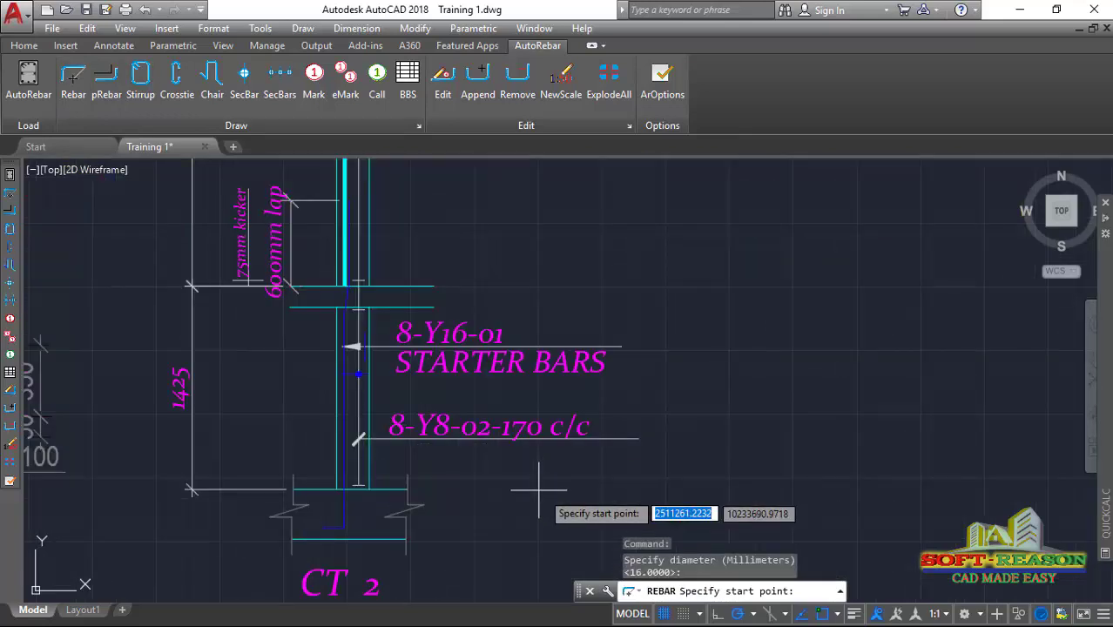
key(Escape)
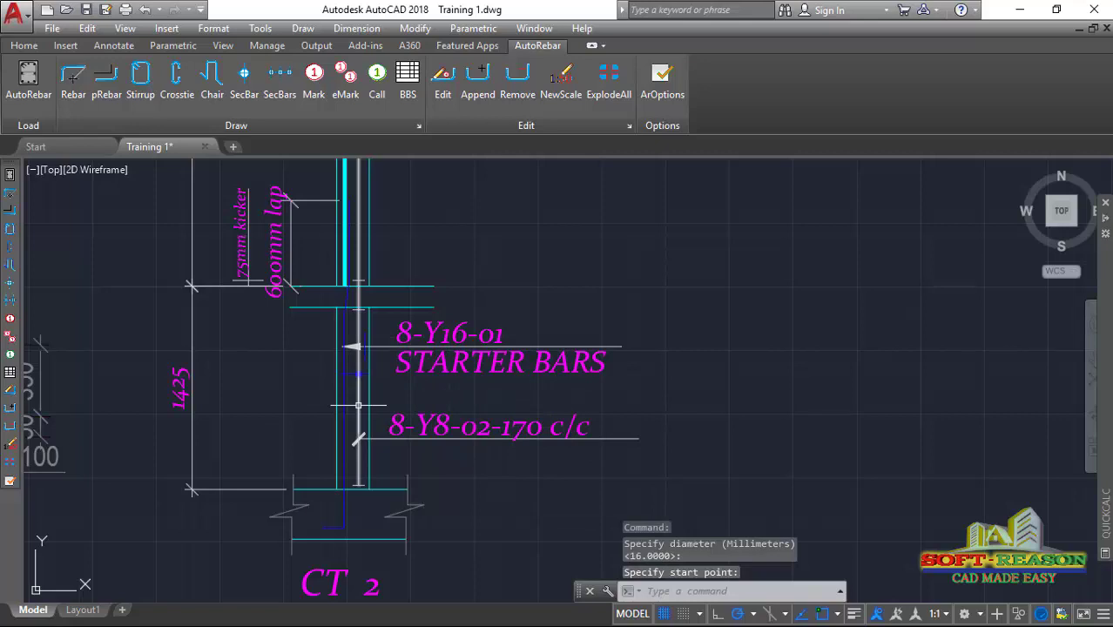
key(Escape)
- Convert the starter-bar polyline with pRebar into a 16 mm rebar (390, 185, 1033, 102)
click(107, 80)
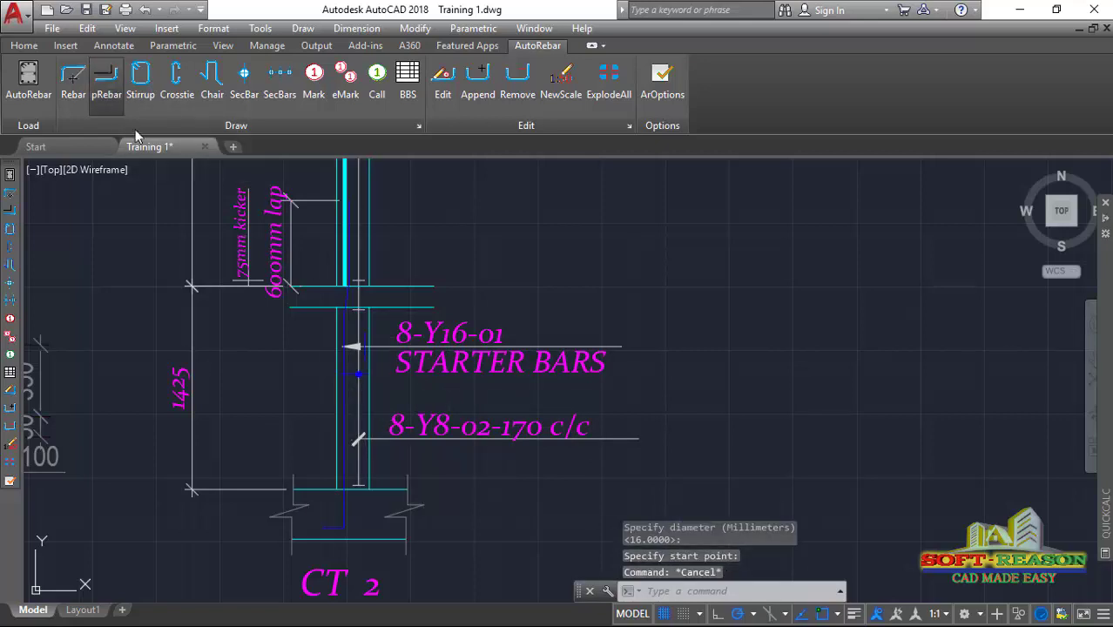
key(Return)
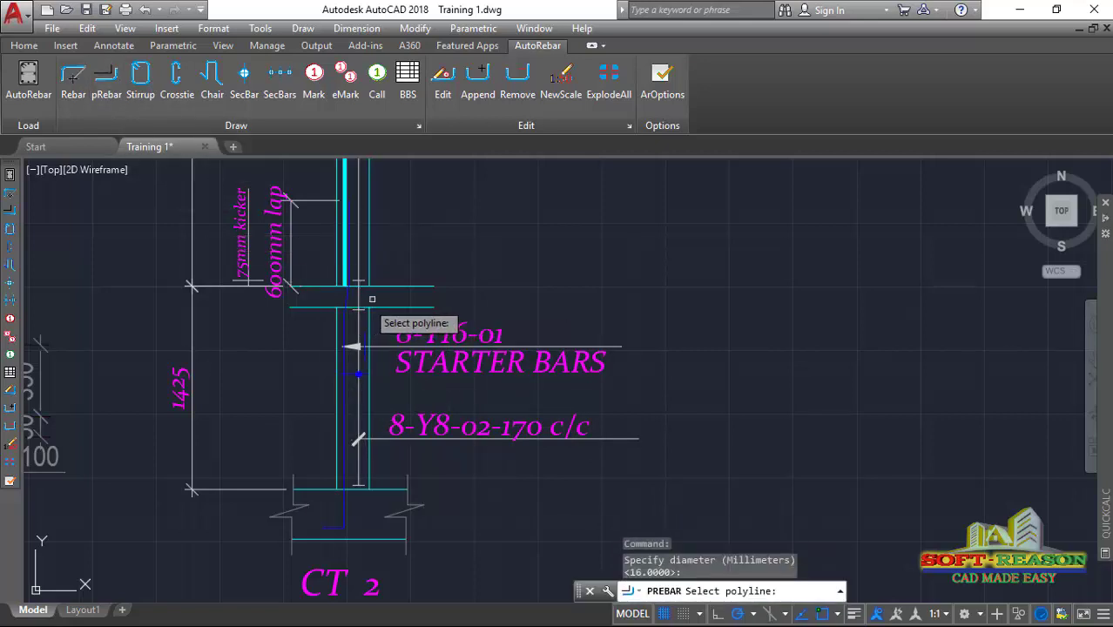
click(345, 417)
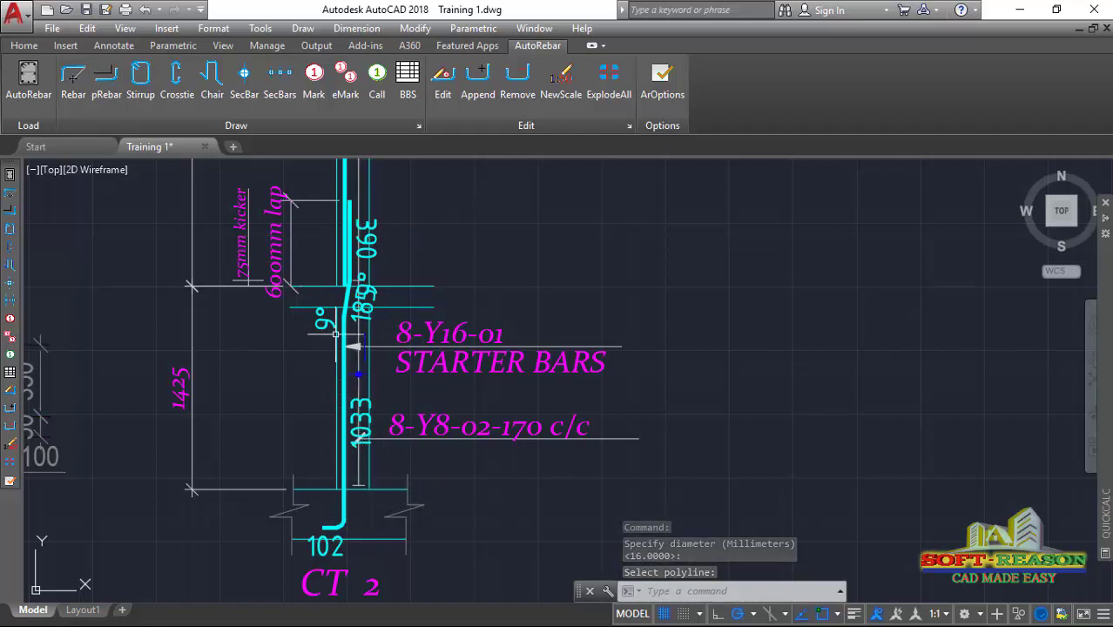
scroll(360, 287, up, 2)
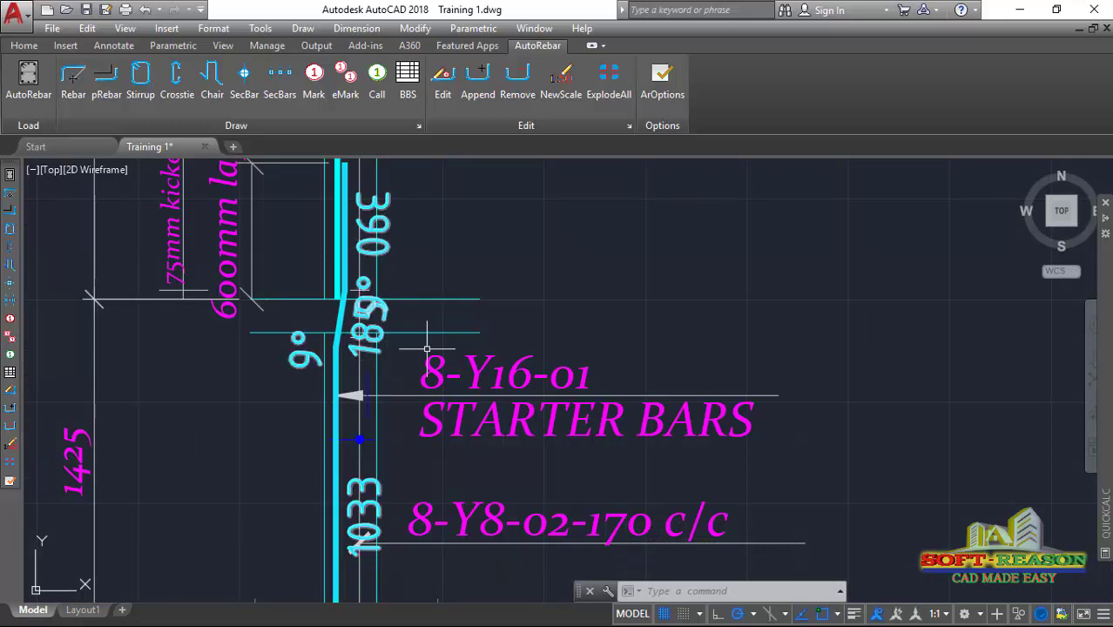
scroll(370, 263, down, 2)
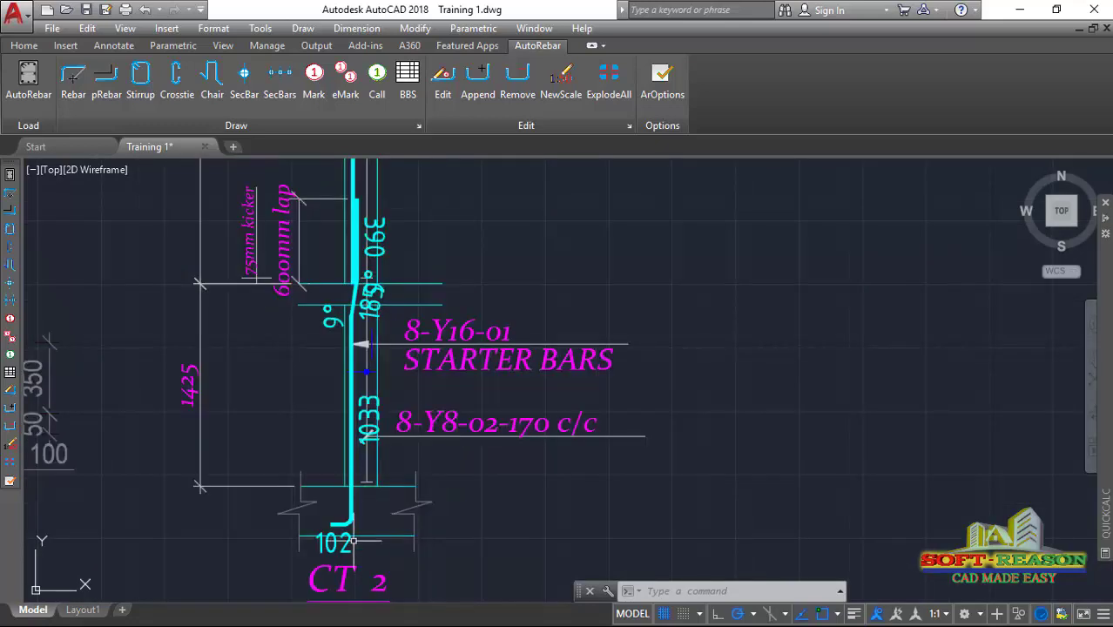
scroll(399, 460, down, 3)
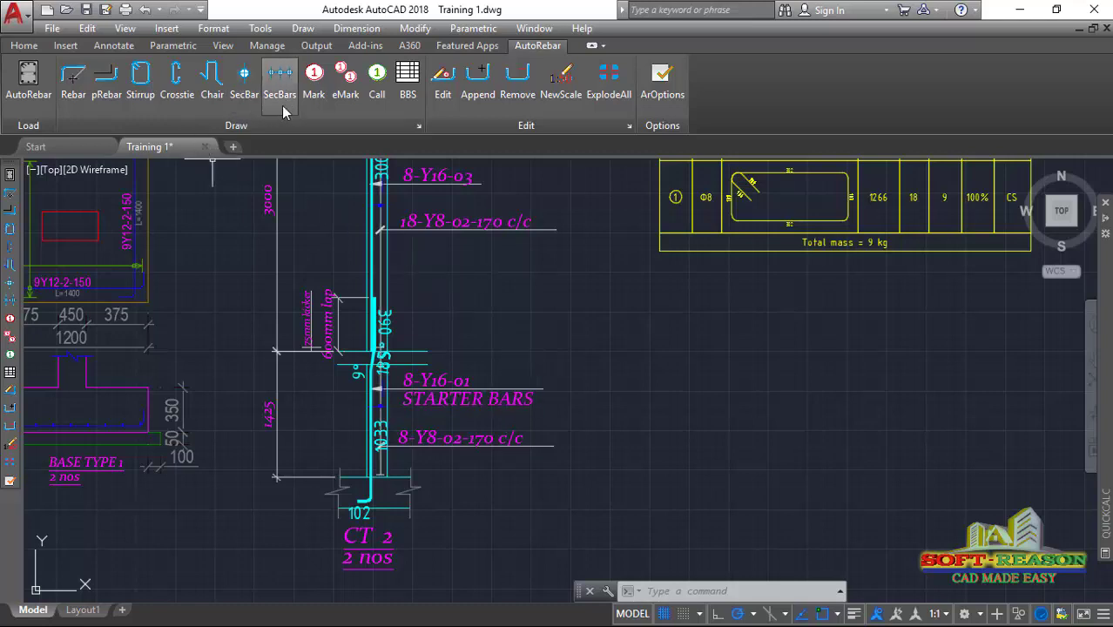
- Place a horizontal mark 3 label for the starter bar below the schedule table
click(314, 90)
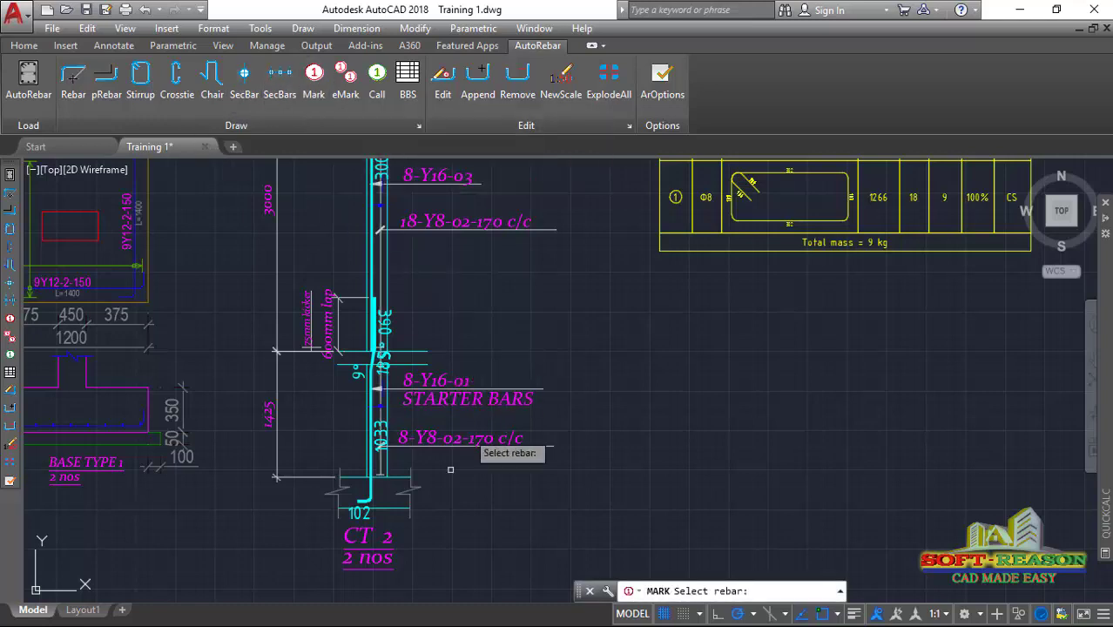
scroll(394, 524, up, 2)
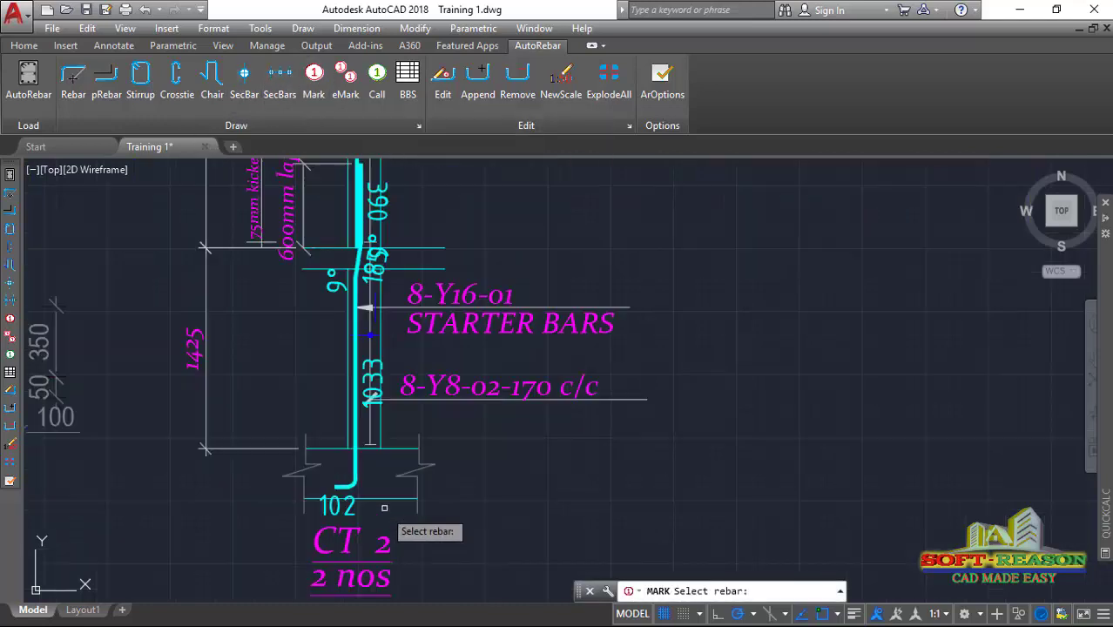
click(355, 471)
scroll(417, 498, down, 7)
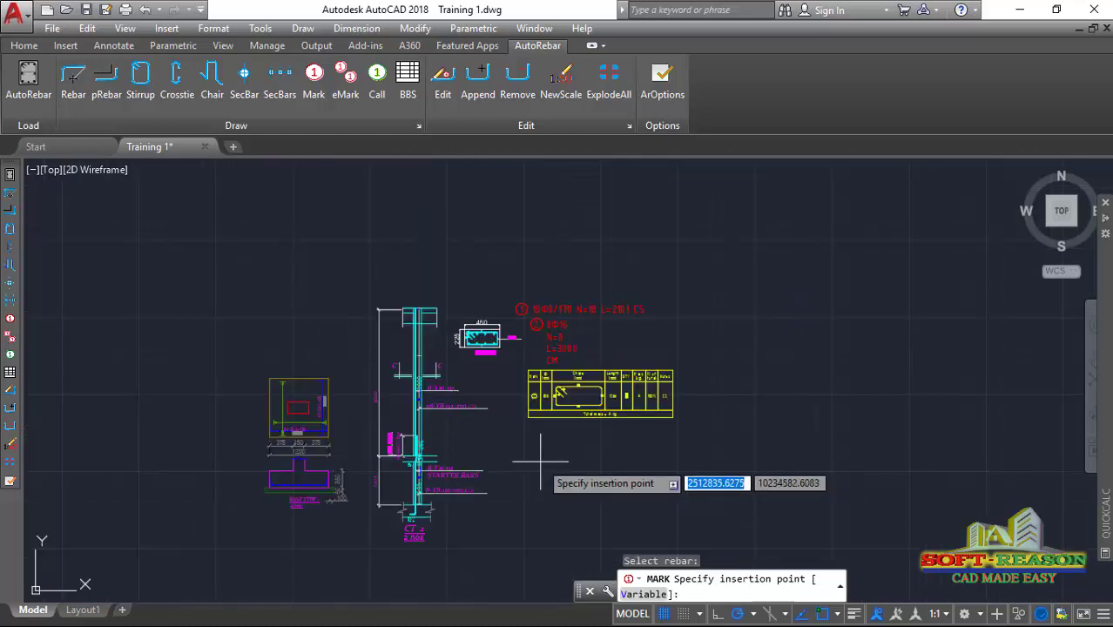
scroll(577, 449, up, 5)
scroll(523, 446, up, 3)
scroll(514, 460, down, 3)
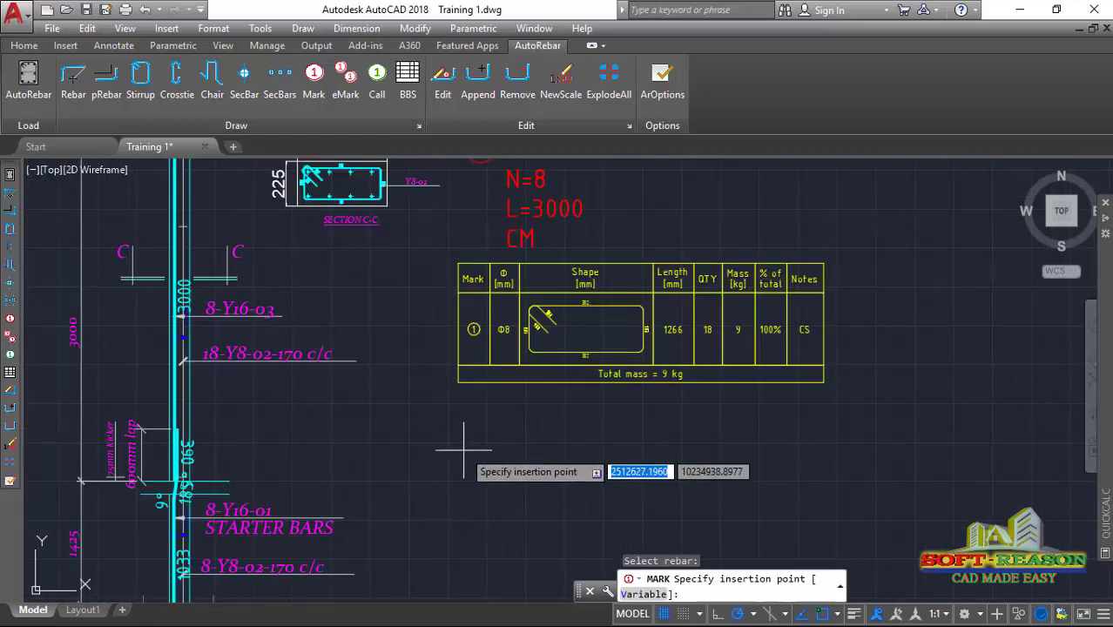
click(460, 448)
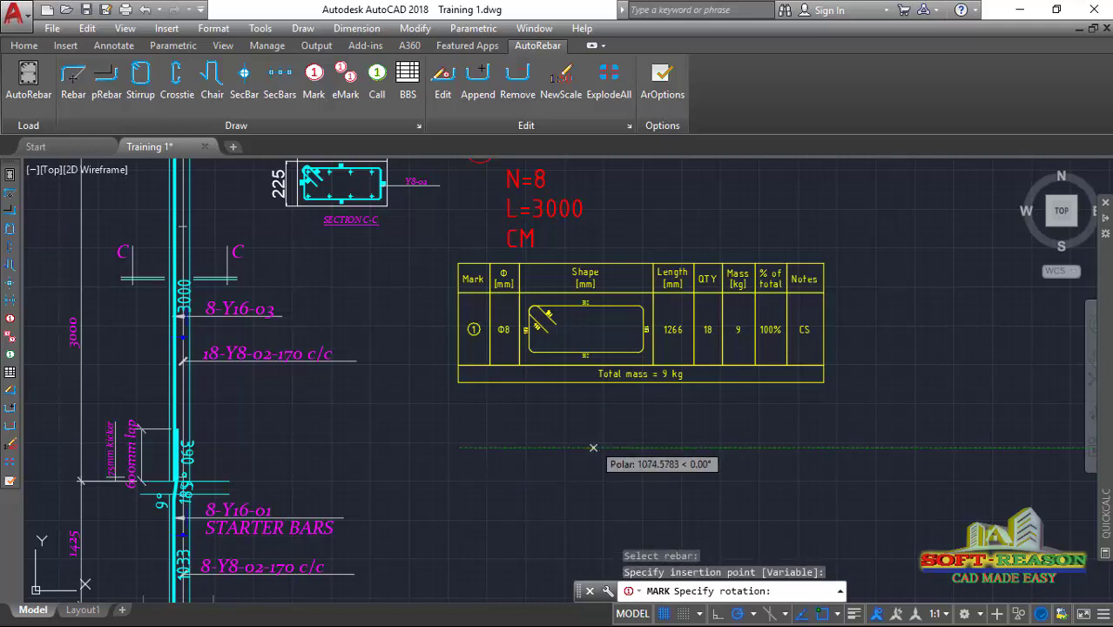
click(593, 447)
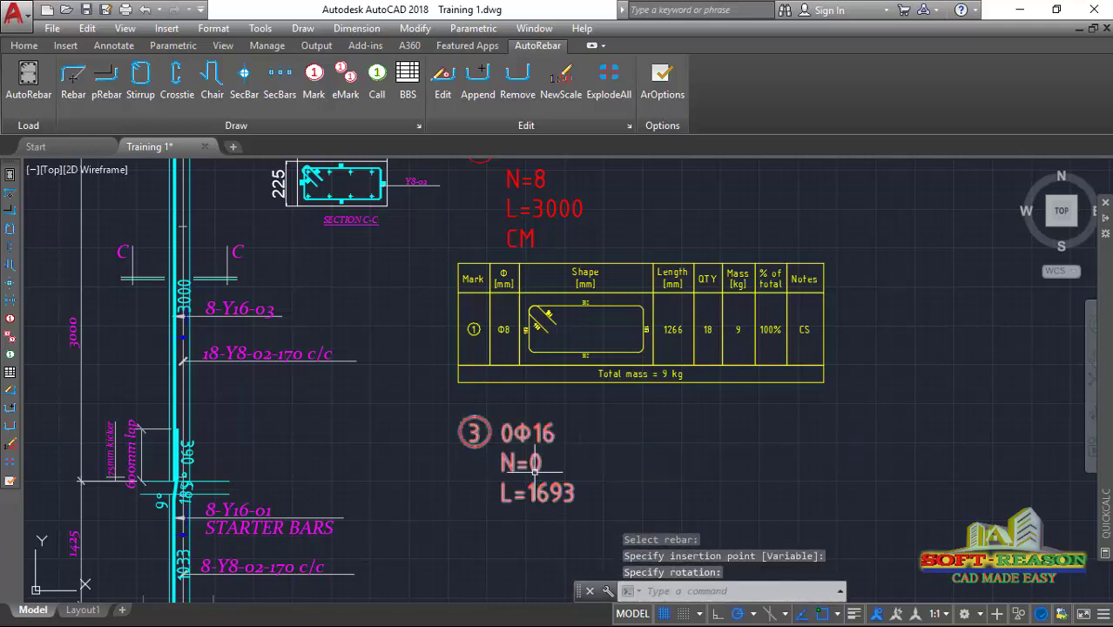
- Edit mark 3 to eight bars, reading 8Φ16, N=8, L=1693
click(538, 492)
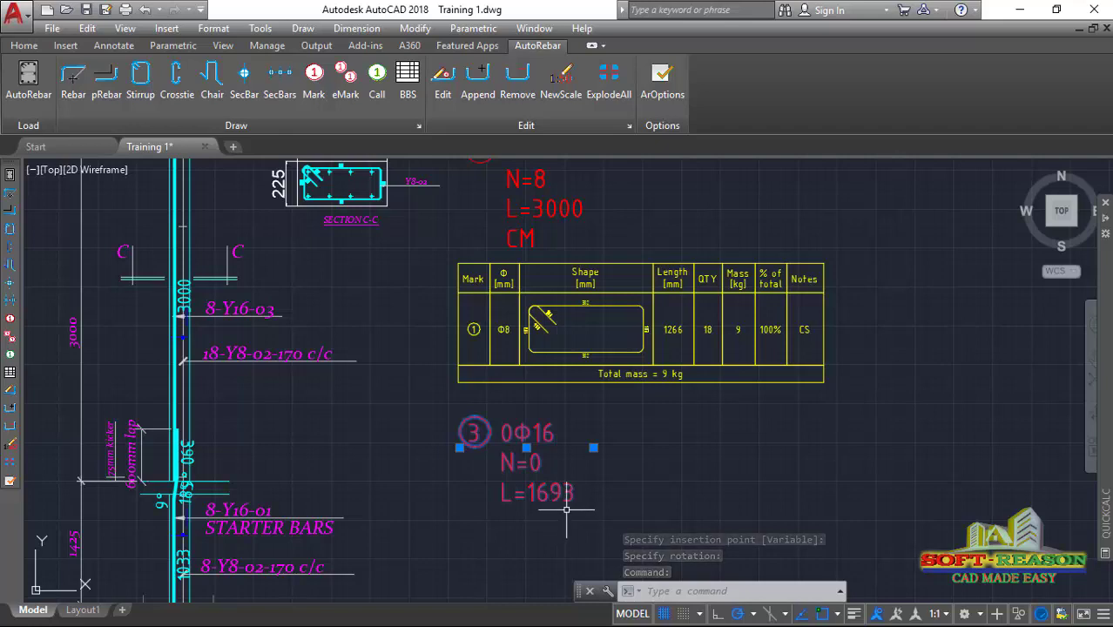
click(450, 89)
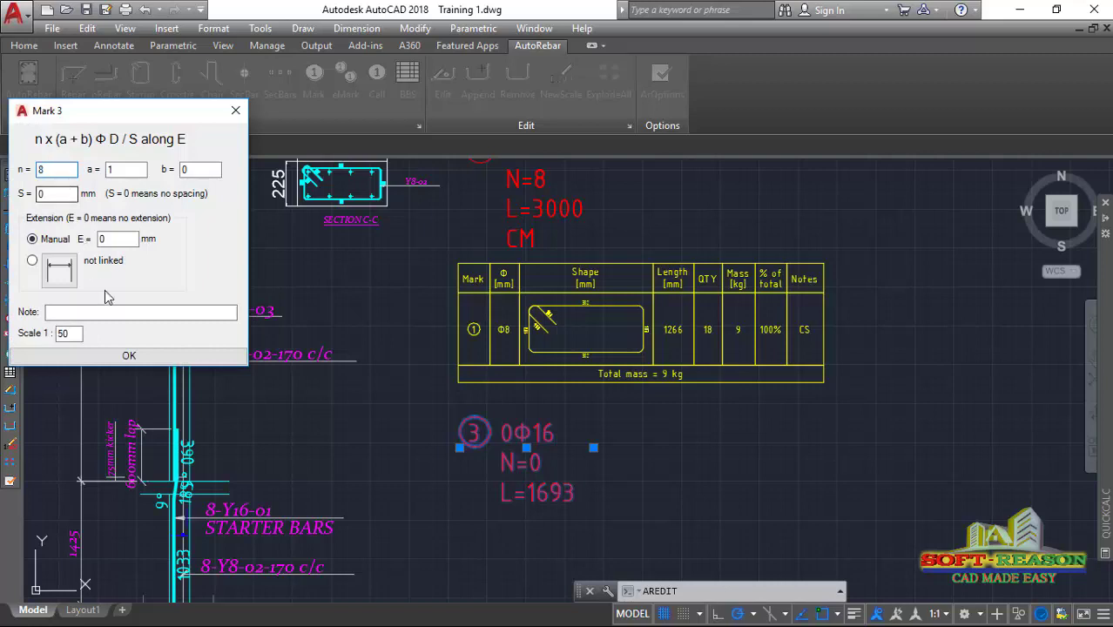
click(127, 357)
- Move the schedule table down below the mark 3 label
scroll(590, 455, down, 4)
click(738, 355)
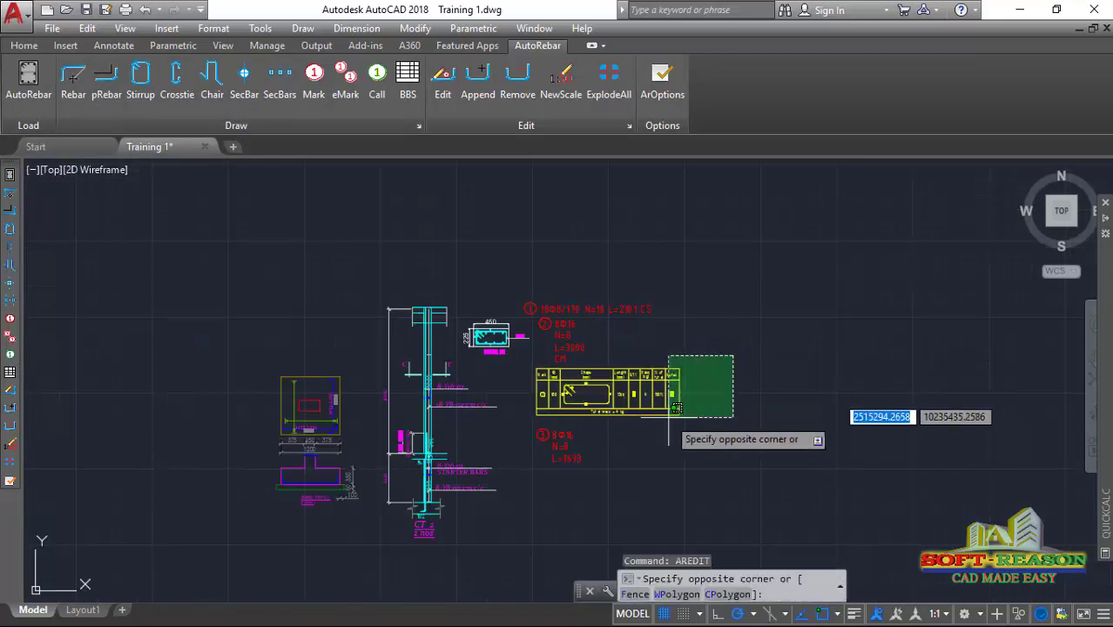
click(658, 435)
text(m)
key(Return)
click(701, 427)
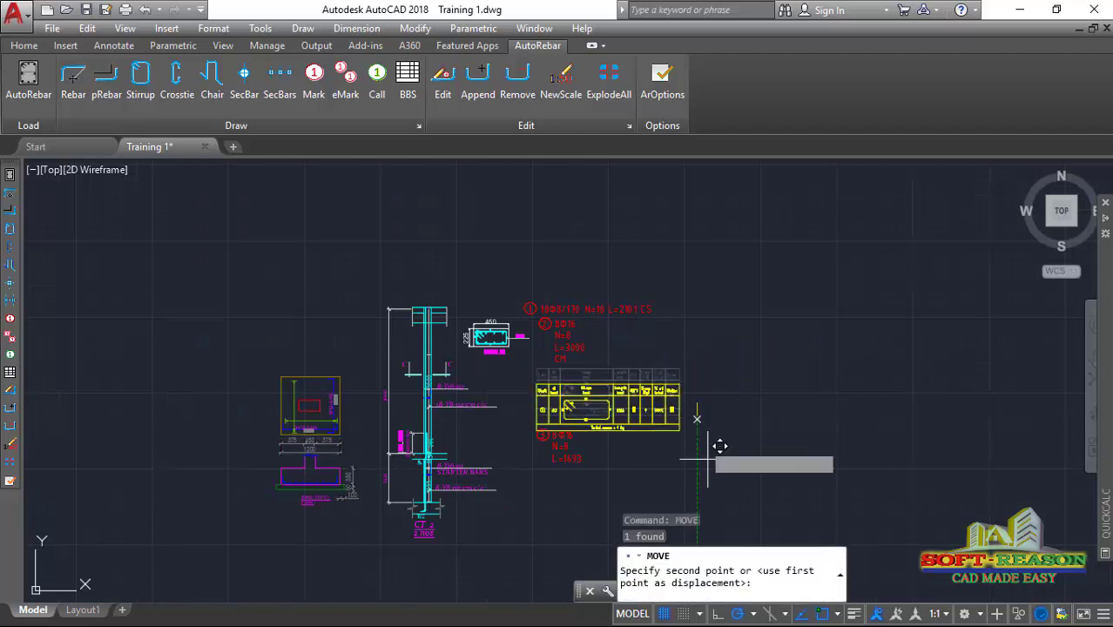
scroll(697, 387, up, 2)
scroll(692, 366, down, 3)
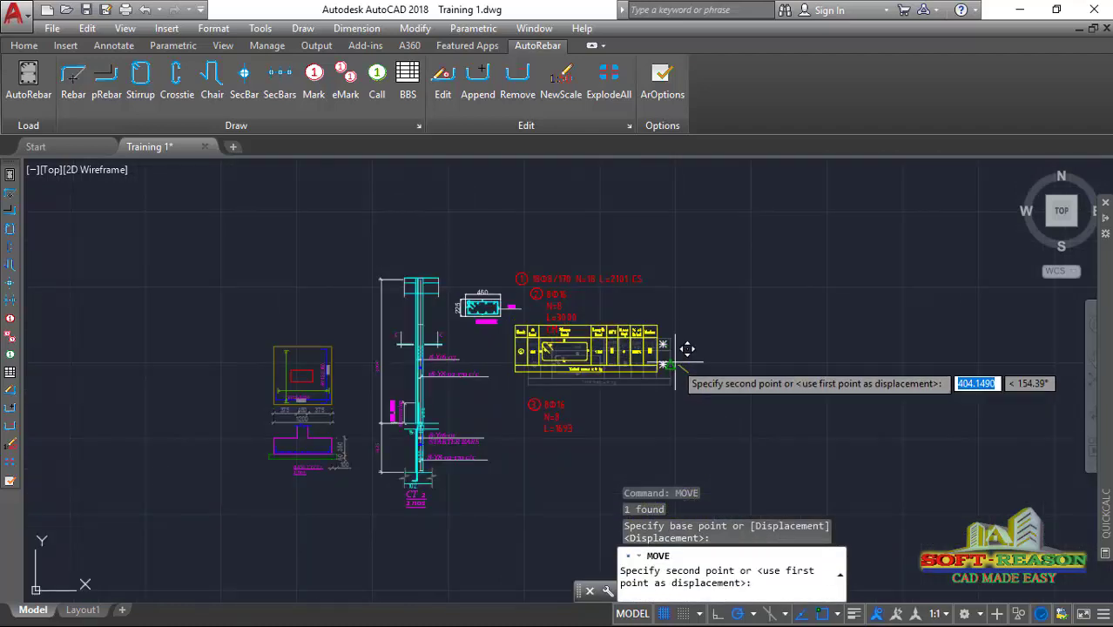
scroll(703, 460, up, 5)
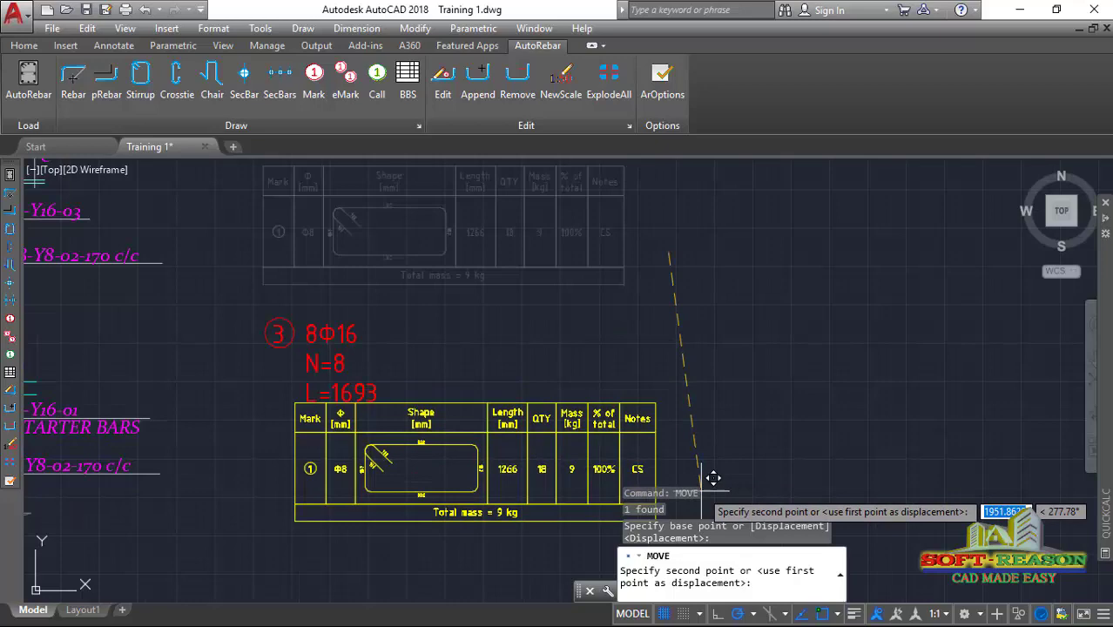
click(581, 500)
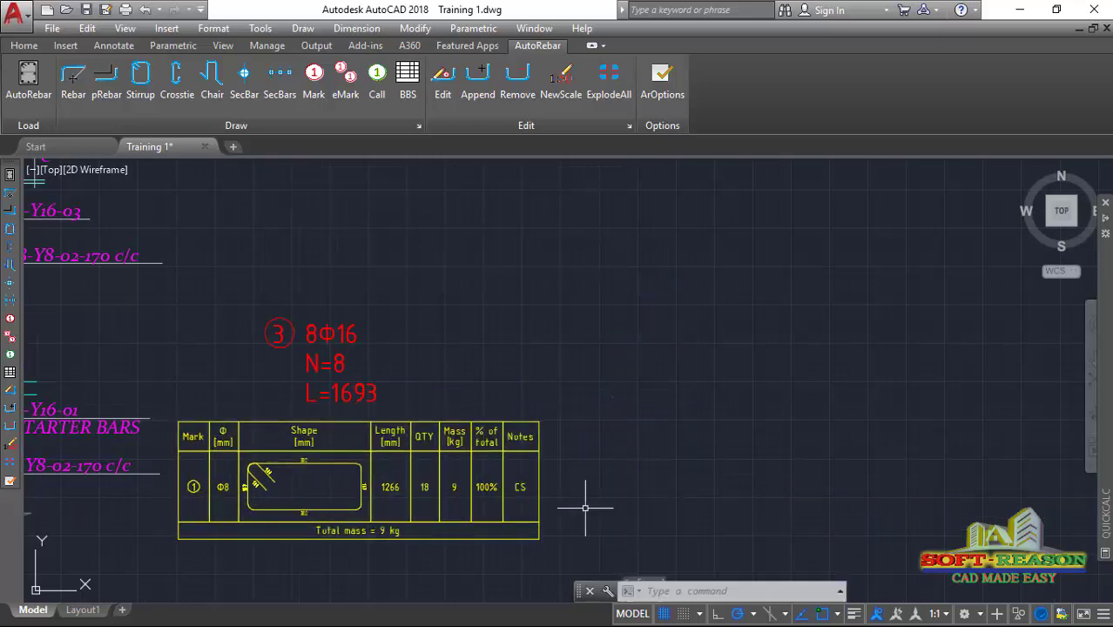
- Move the mark 3 label directly below mark 2
scroll(522, 500, down, 4)
scroll(497, 493, up, 2)
scroll(497, 493, up, 2)
click(486, 484)
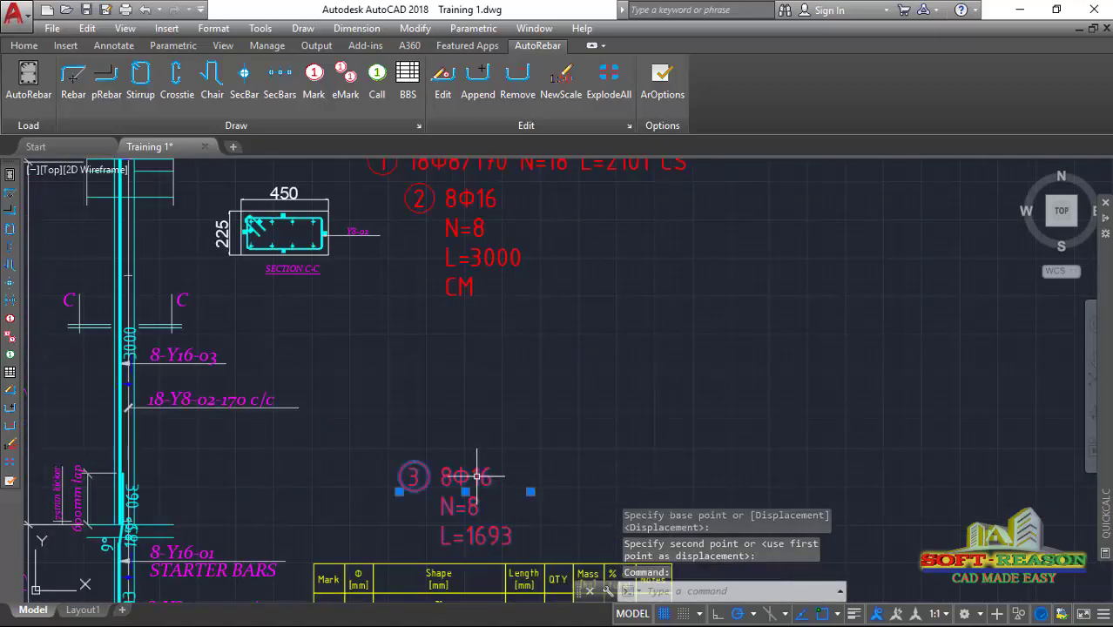
text(m)
key(Return)
click(509, 480)
click(510, 338)
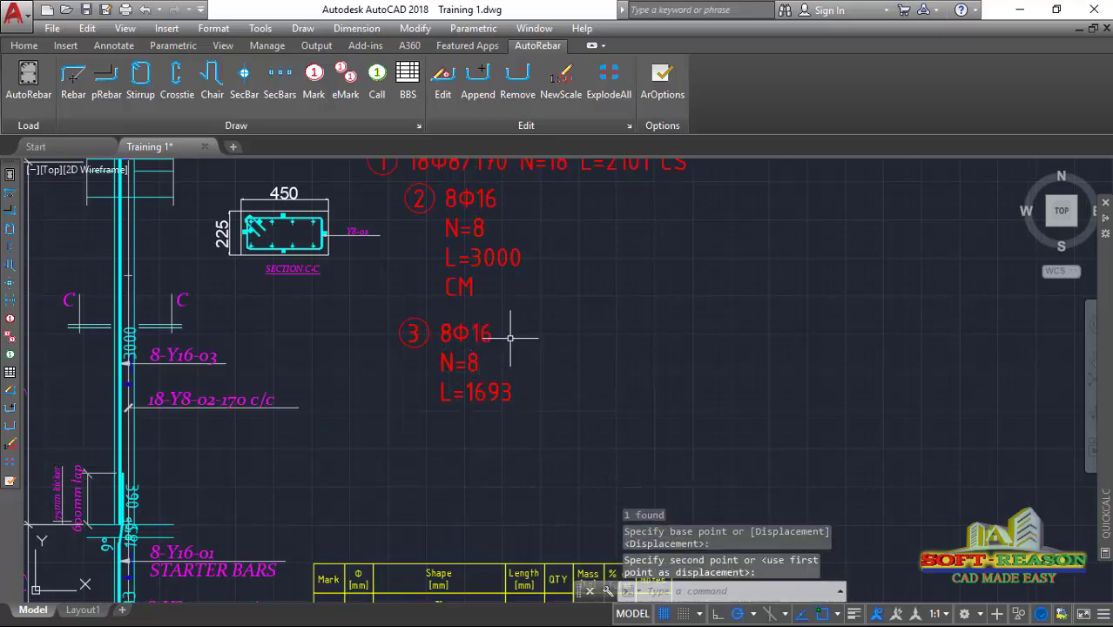
- Move the schedule table up beneath the rebar marks, then select mark 3
scroll(510, 338, down, 5)
click(546, 497)
click(541, 491)
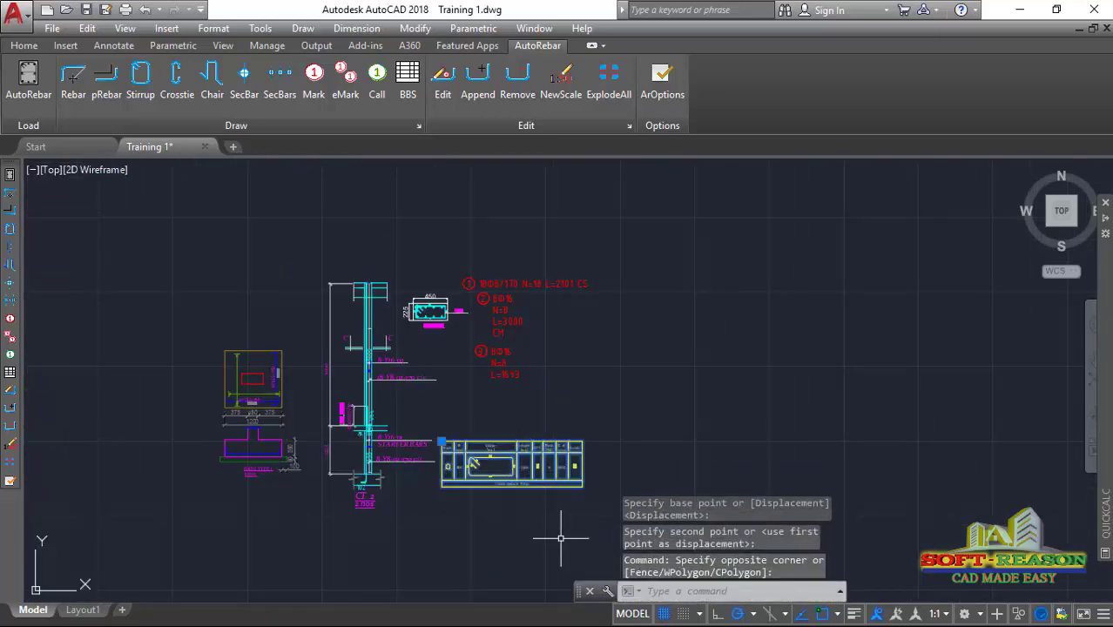
scroll(540, 489, up, 2)
text(m)
key(Return)
click(505, 451)
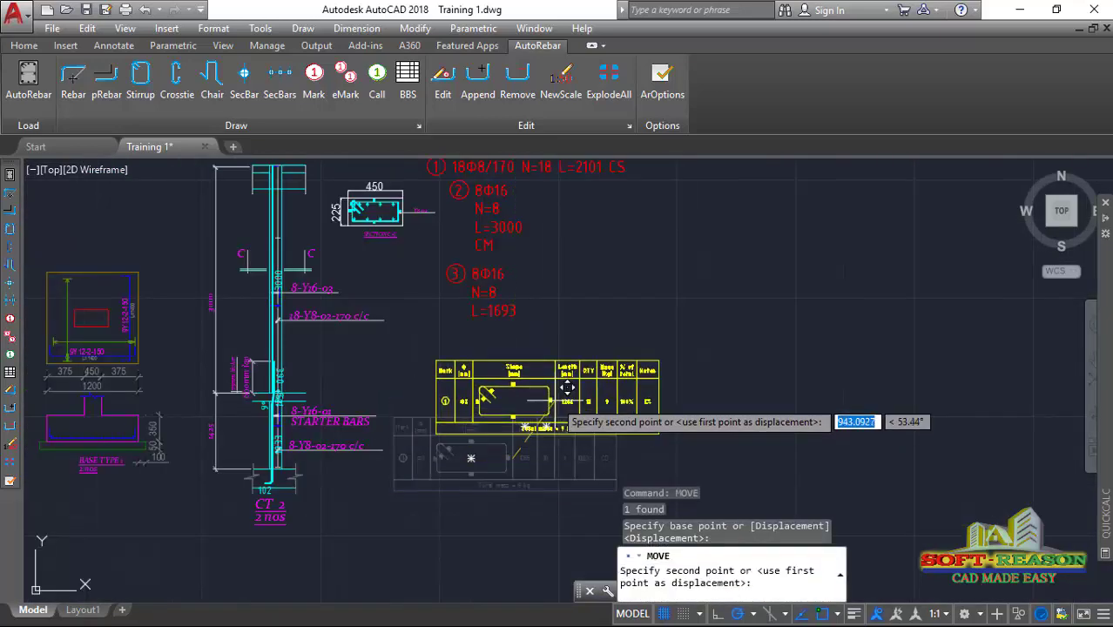
click(552, 399)
click(487, 340)
click(470, 292)
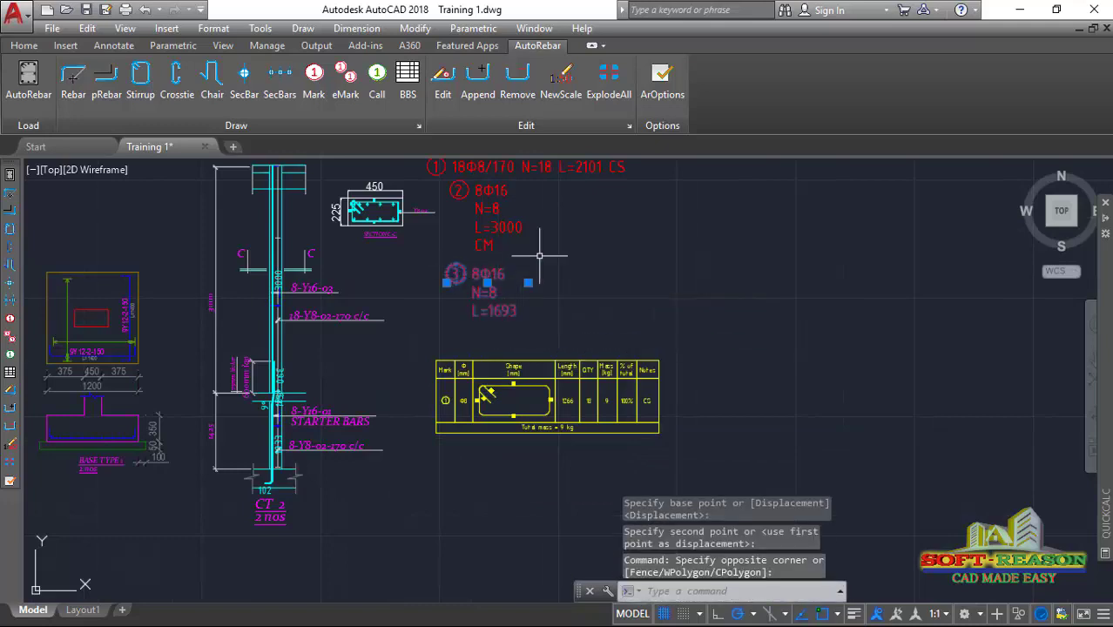
- Add the note STB to mark 3, so it reads 8Φ16, N=8, L=1693, STB
click(446, 84)
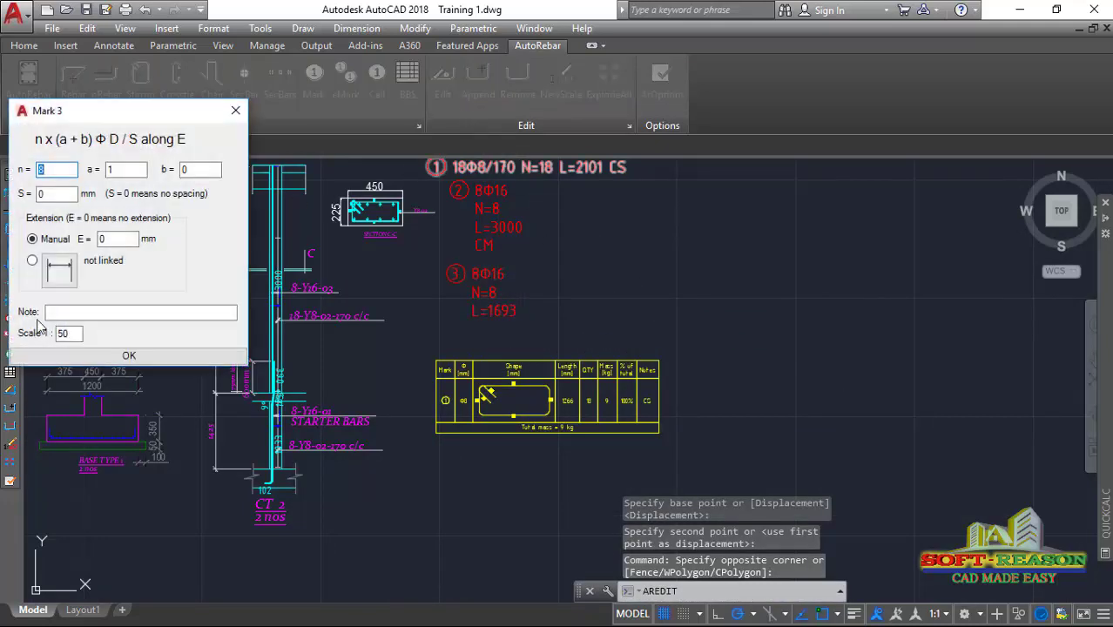
click(92, 316)
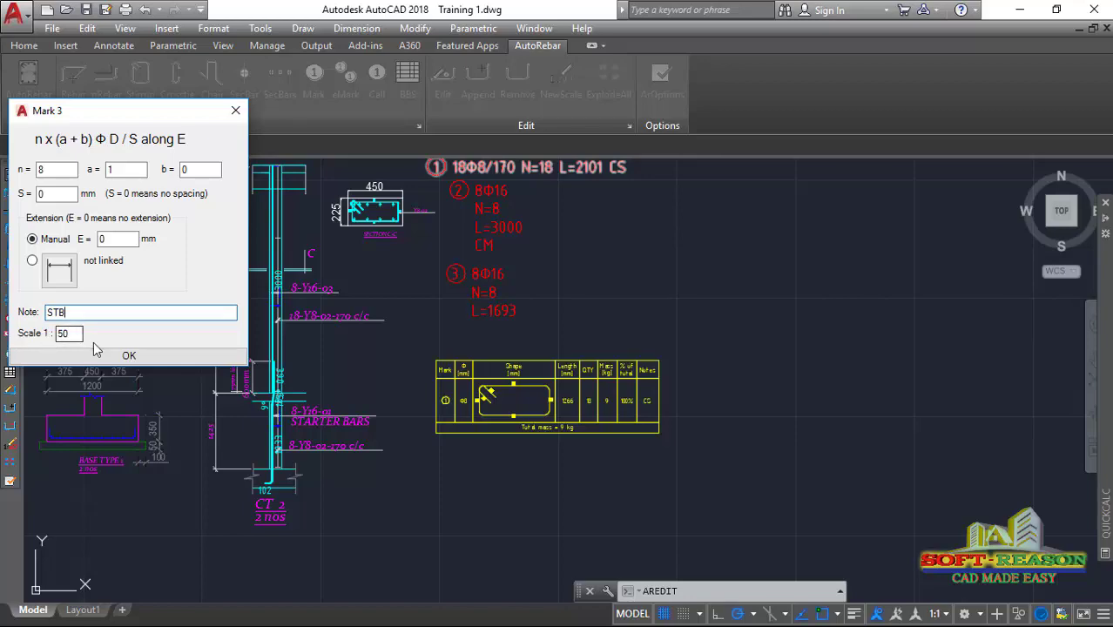
click(95, 352)
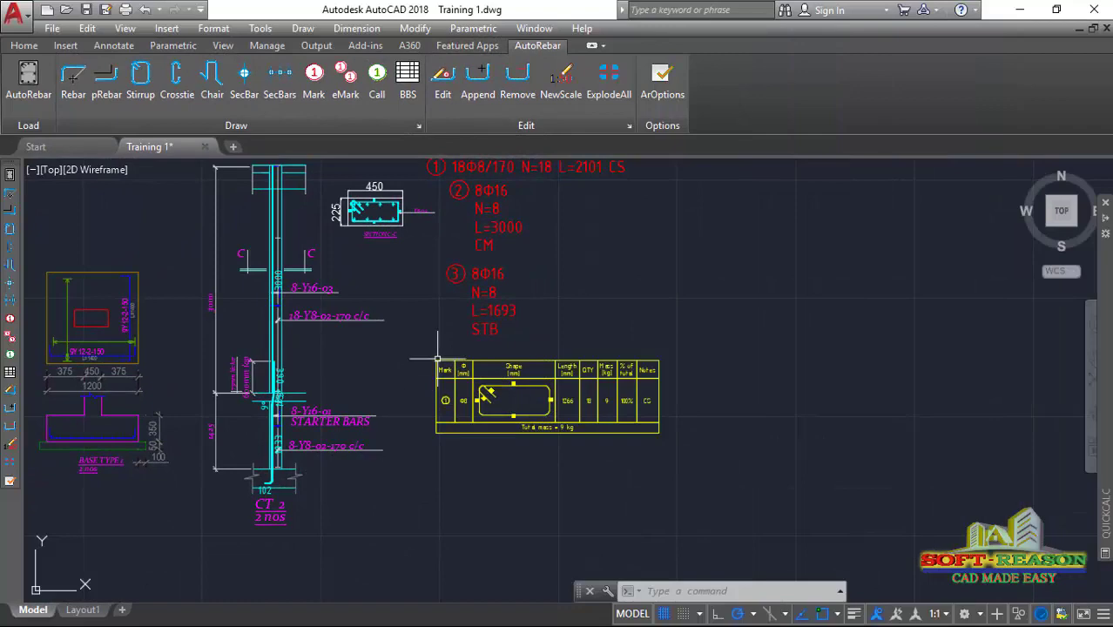
scroll(514, 436, down, 3)
scroll(283, 418, up, 5)
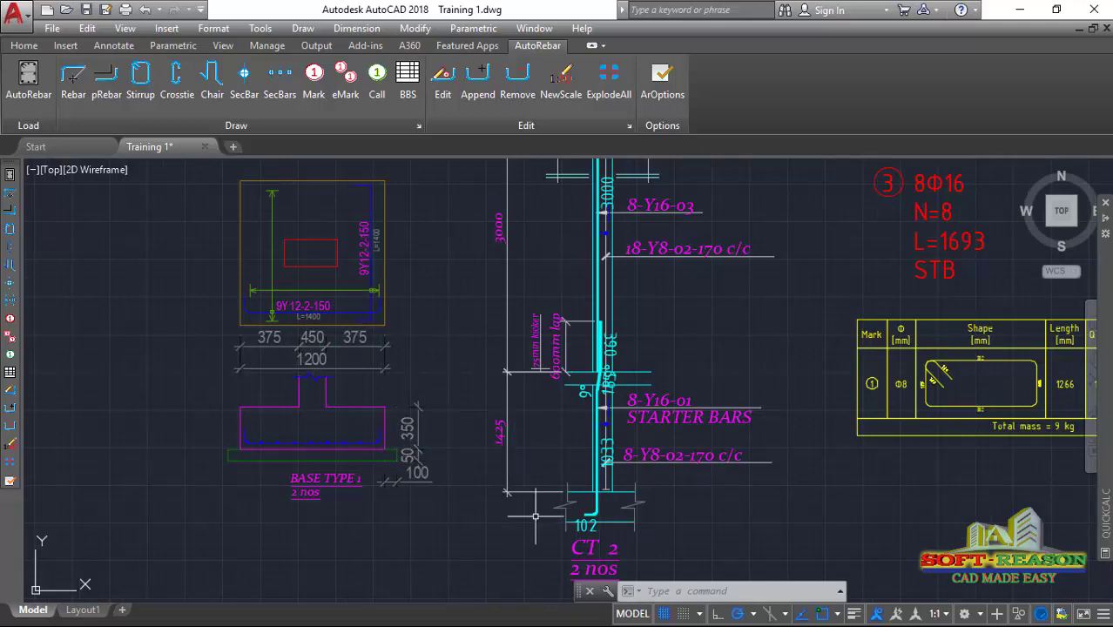
- Convert the BASE TYPE 1 footing's bottom polyline into a 12 mm rebar (129, 1120, 129)
scroll(296, 449, up, 2)
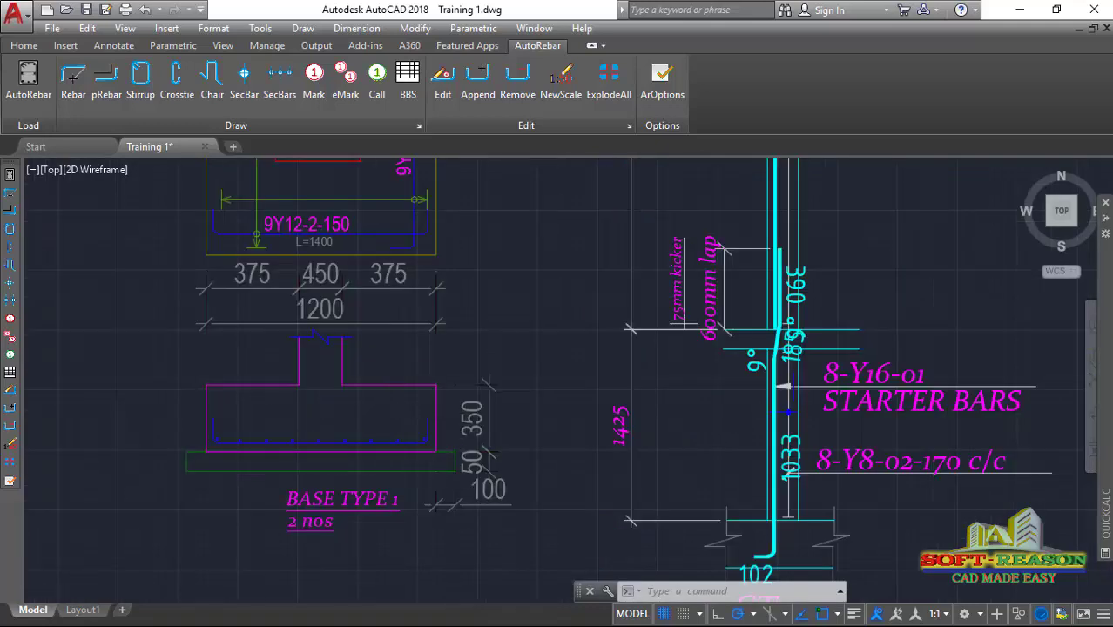
scroll(422, 429, down, 3)
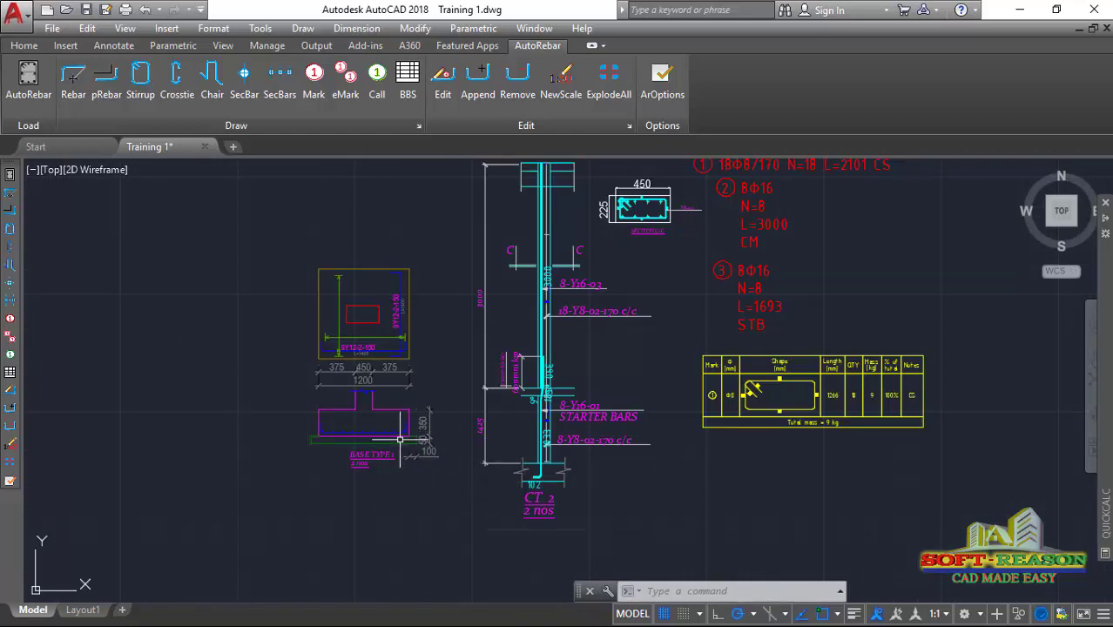
click(104, 96)
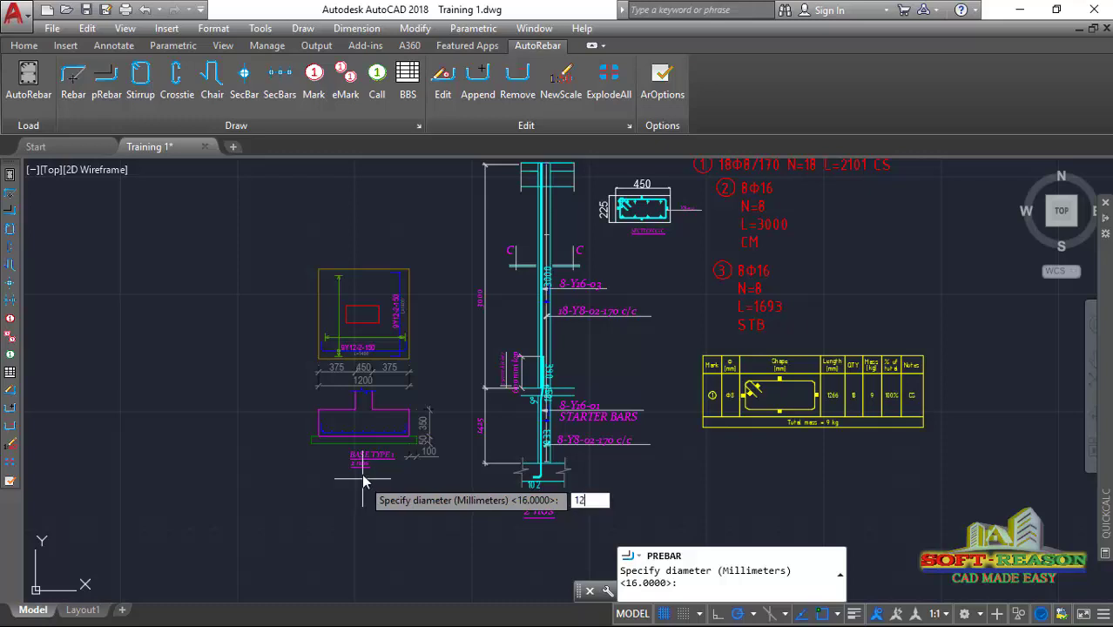
key(Return)
scroll(357, 436, up, 4)
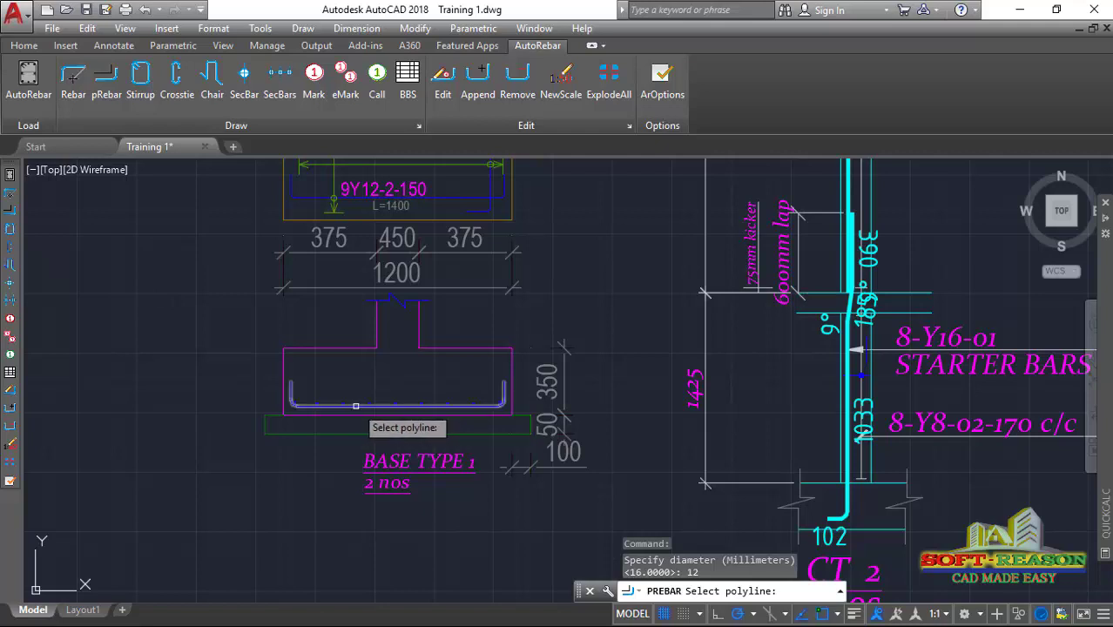
click(355, 405)
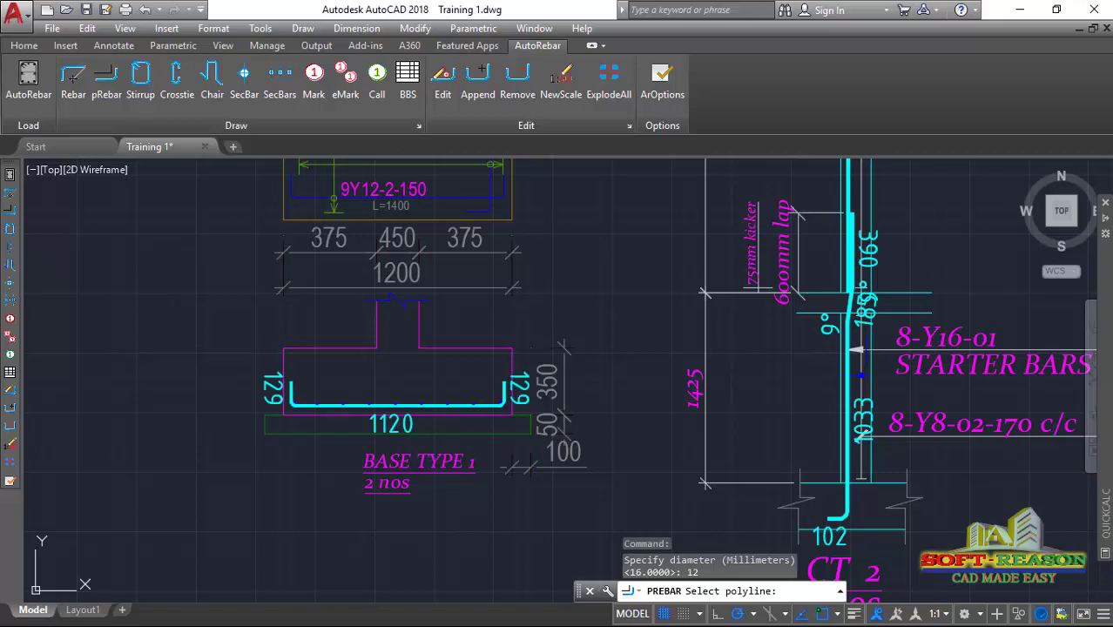
key(Return)
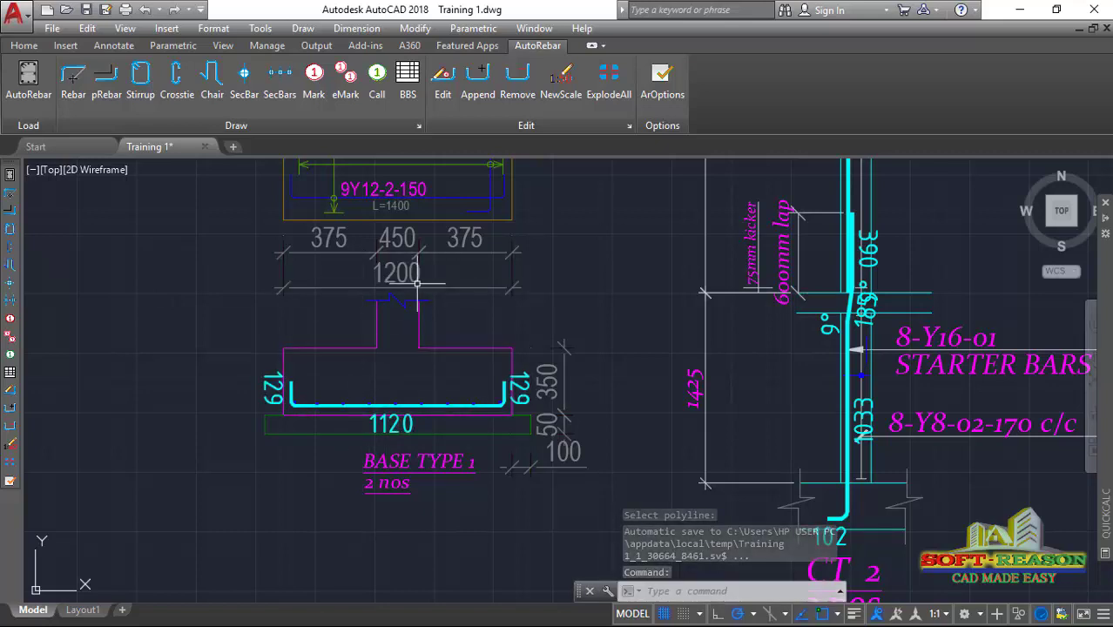
scroll(356, 450, up, 4)
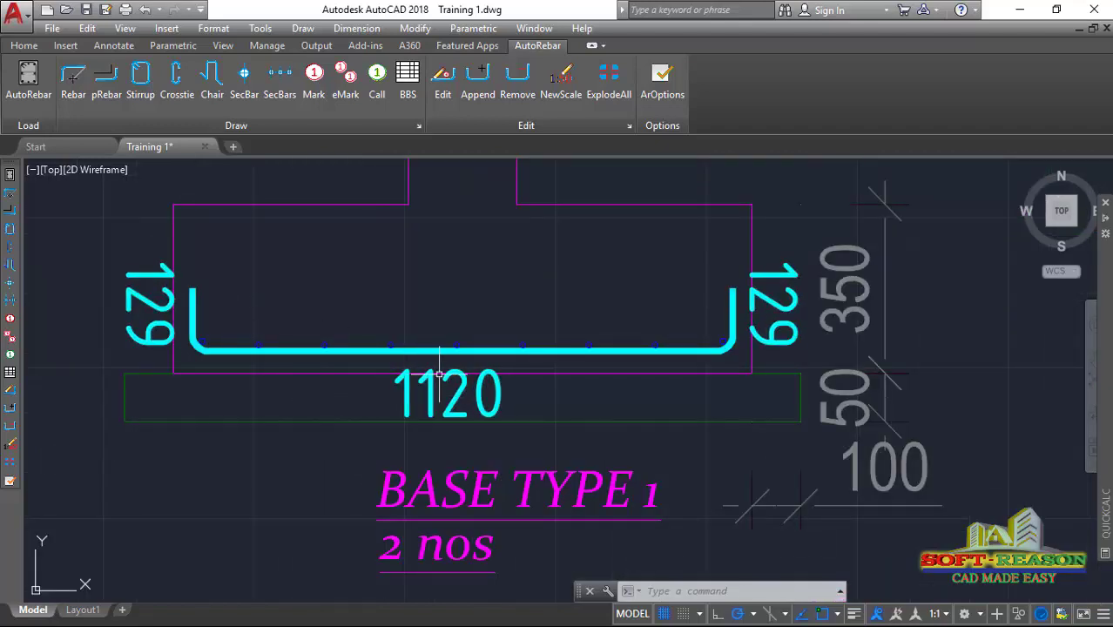
scroll(341, 381, down, 2)
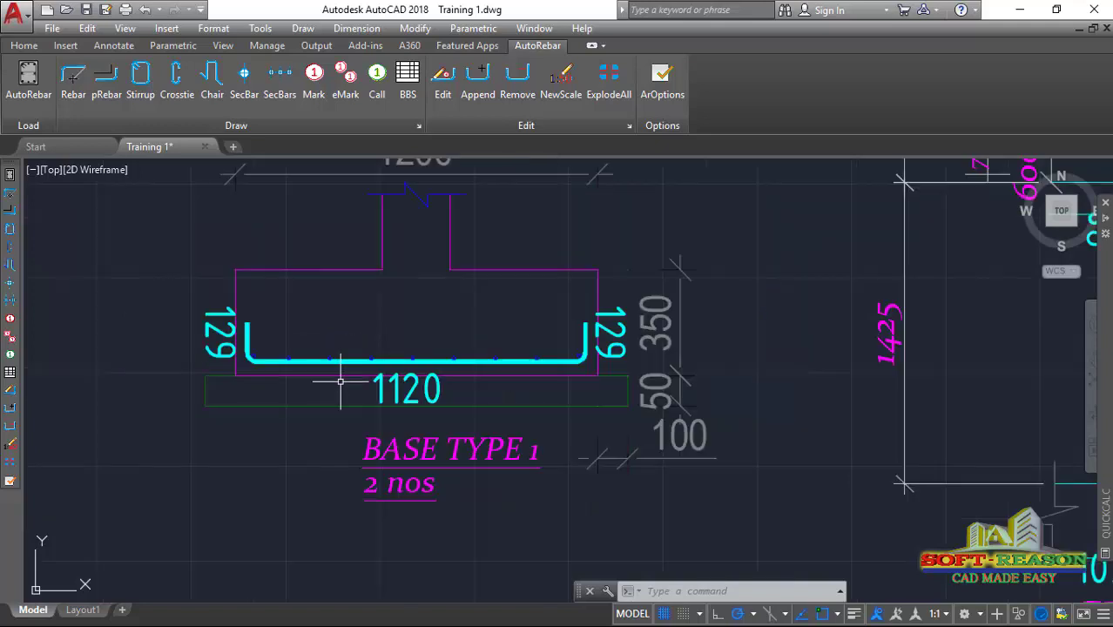
scroll(340, 381, down, 2)
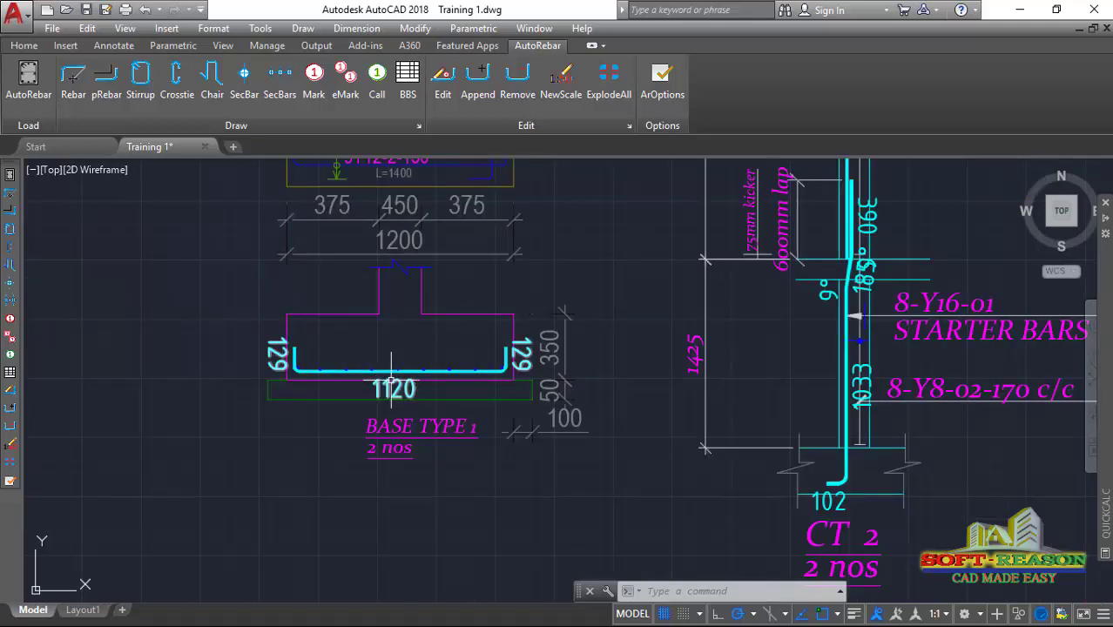
- Place a mark 4 label (0Φ12, N=0, L=1350) for the footing bar beneath the schedule table
click(314, 79)
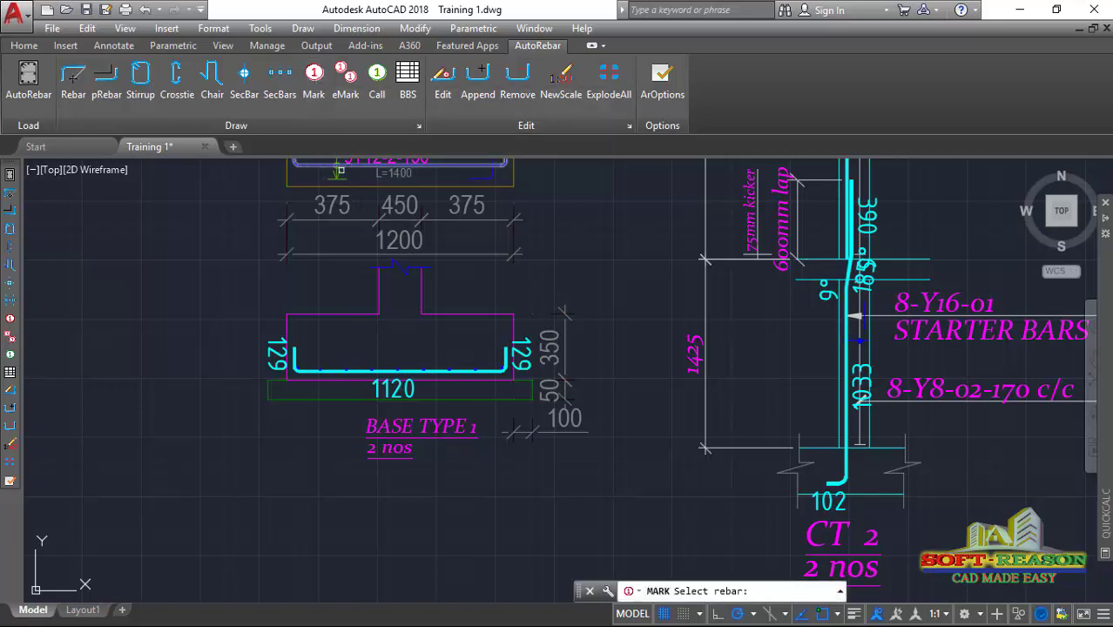
click(414, 373)
scroll(283, 440, down, 4)
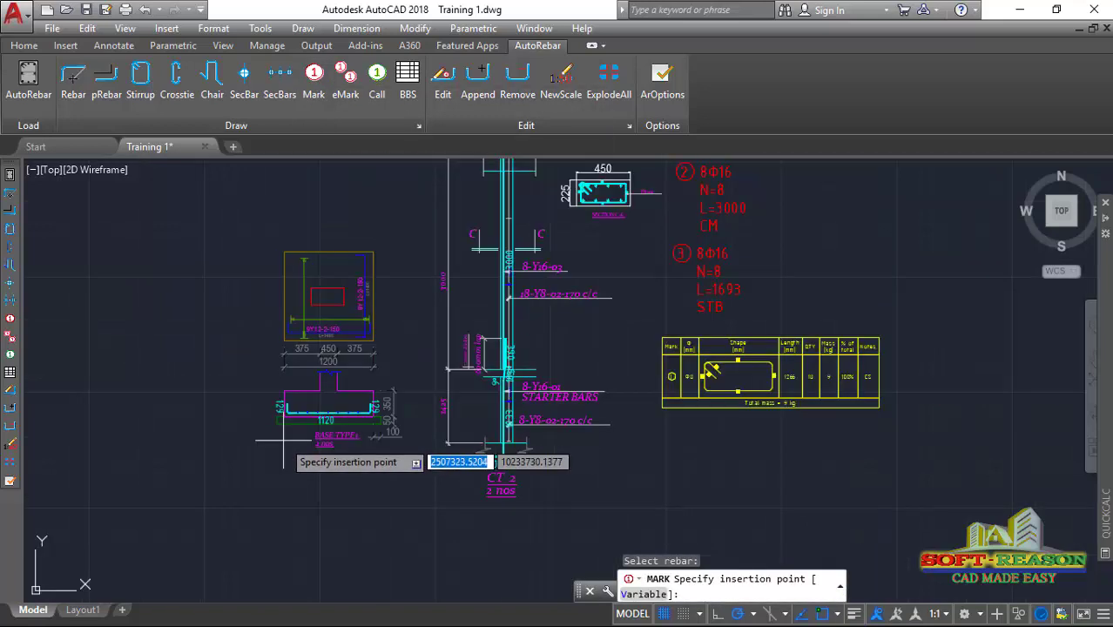
scroll(697, 365, up, 3)
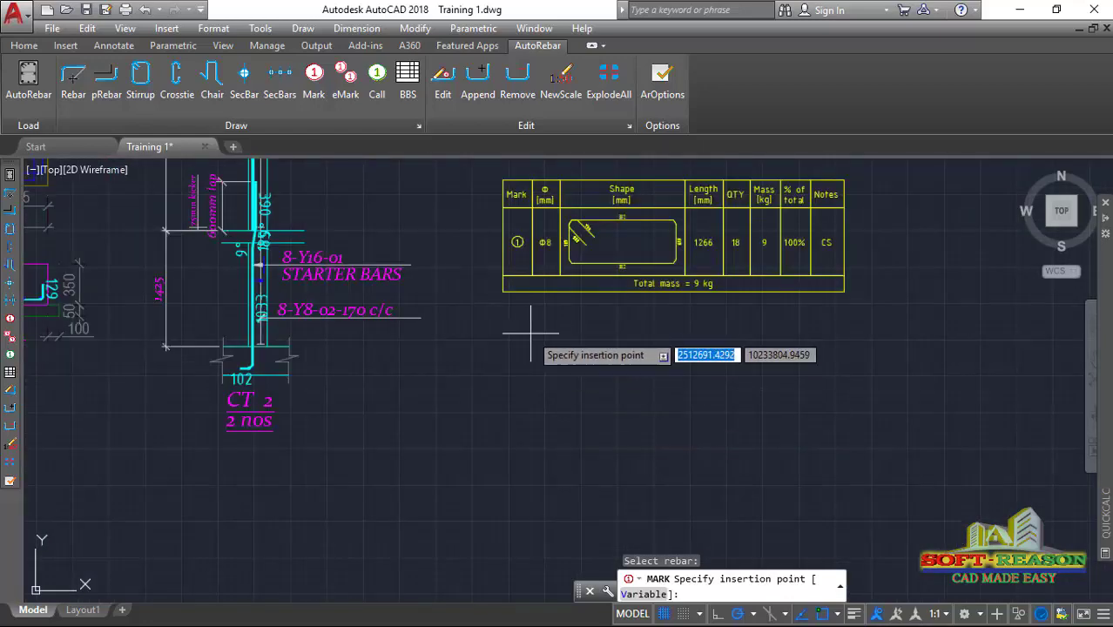
click(568, 347)
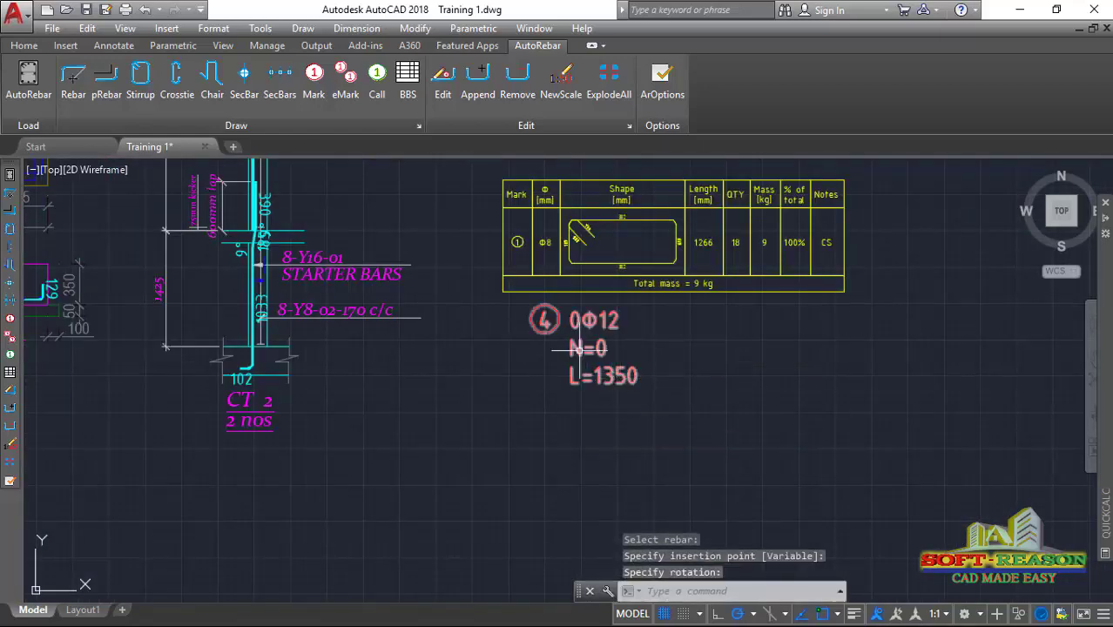
scroll(578, 349, down, 2)
scroll(610, 366, up, 2)
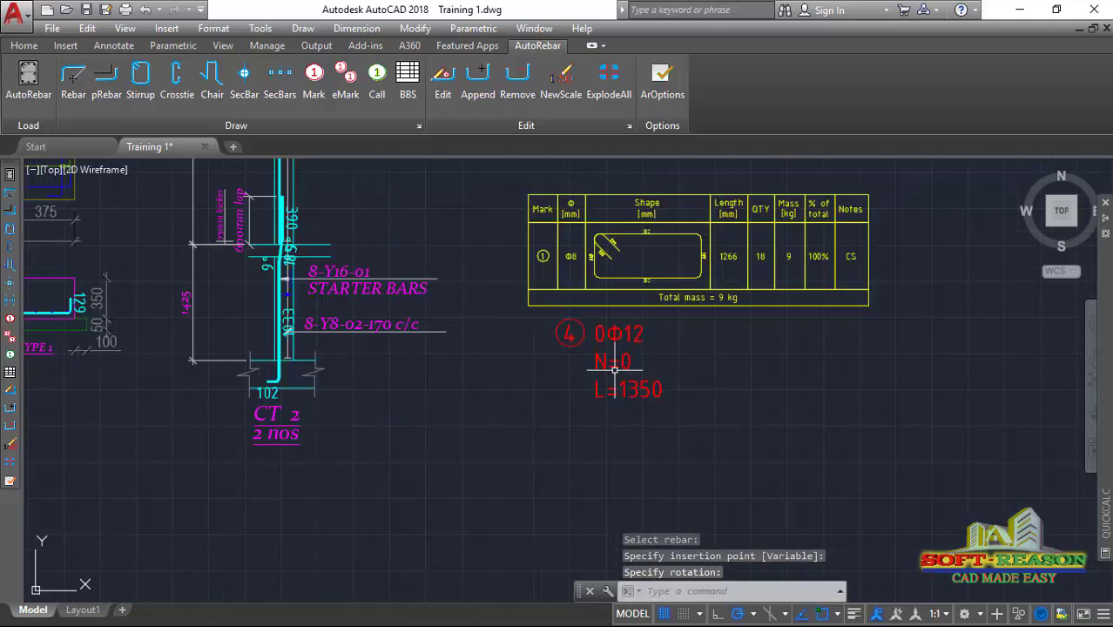
scroll(627, 401, down, 3)
scroll(651, 399, up, 3)
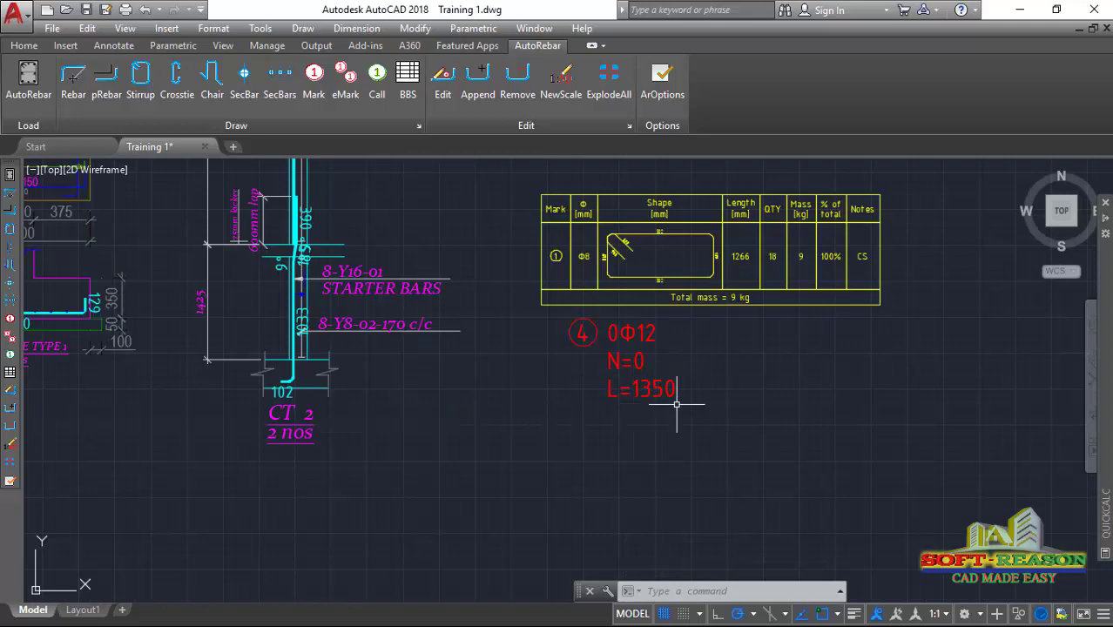
scroll(722, 418, down, 3)
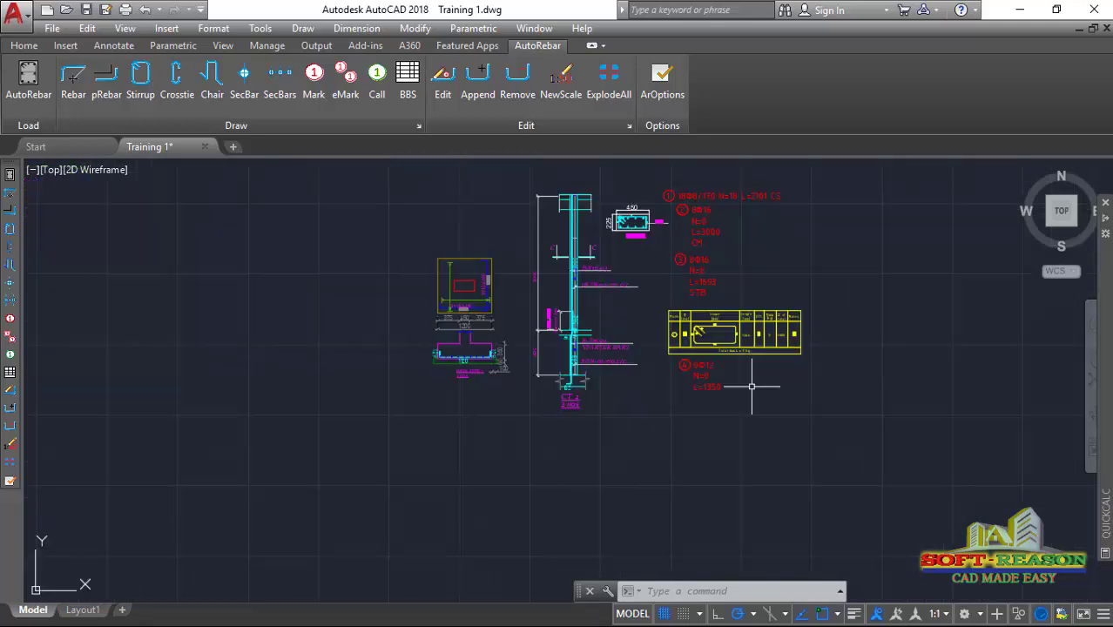
scroll(715, 380, up, 2)
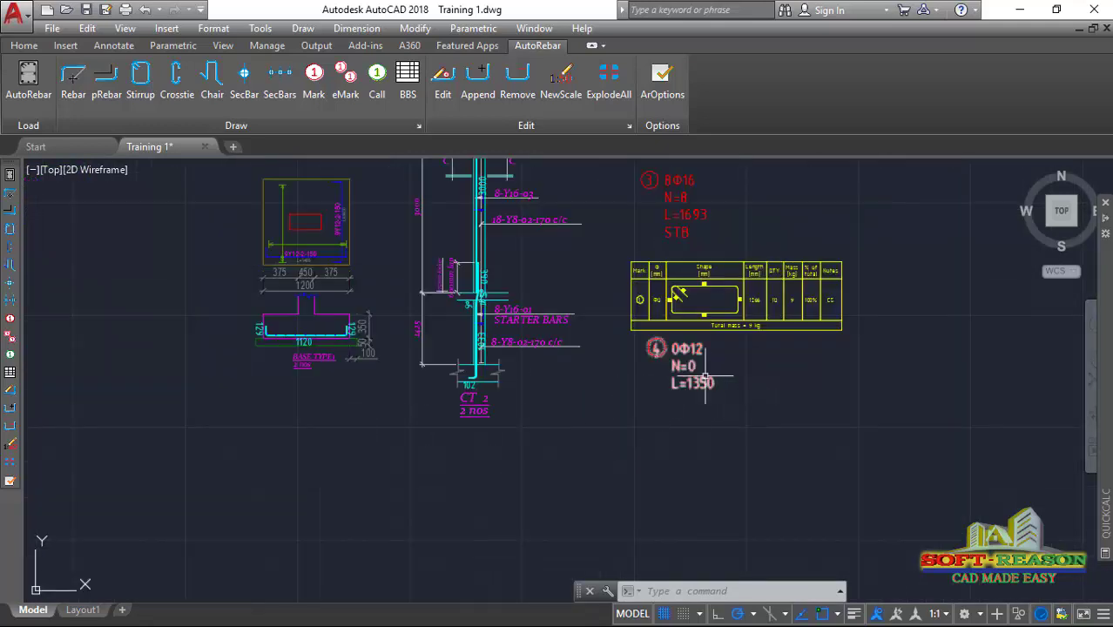
- Zoom to the bar schedule and select the mark 4 label reading 0Φ12, L=1350
scroll(257, 335, up, 4)
scroll(504, 393, up, 2)
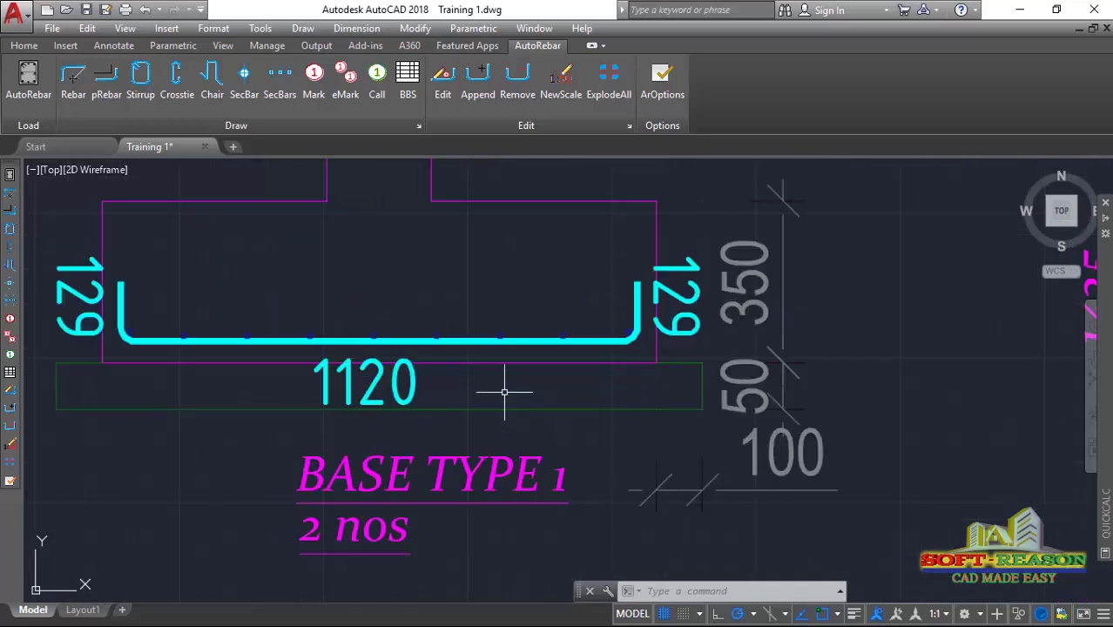
scroll(393, 390, down, 4)
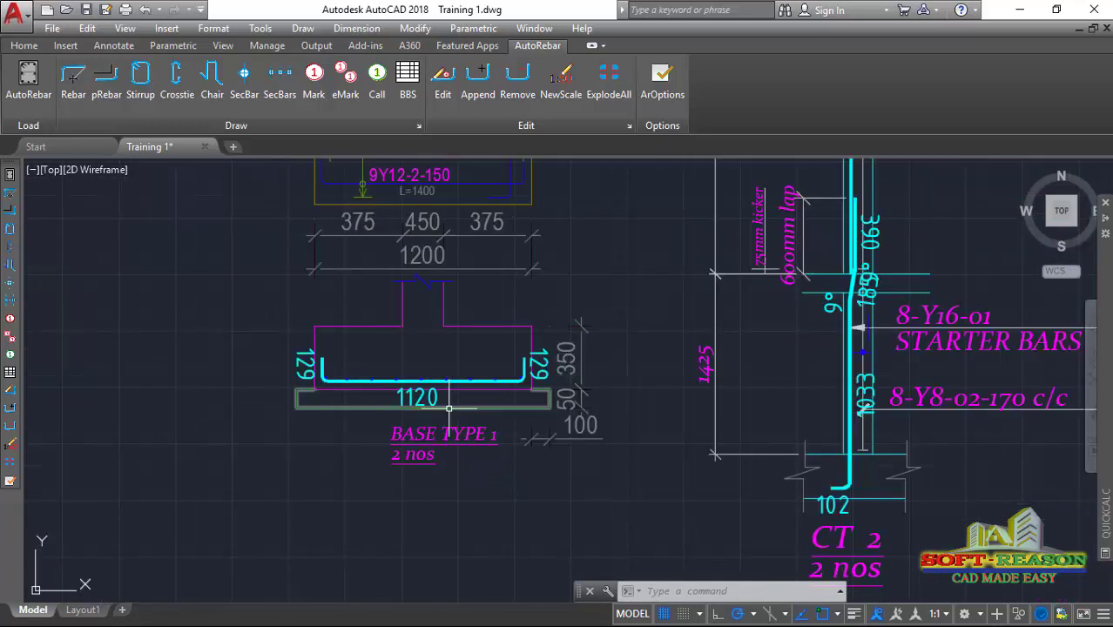
scroll(440, 401, up, 3)
scroll(447, 405, down, 4)
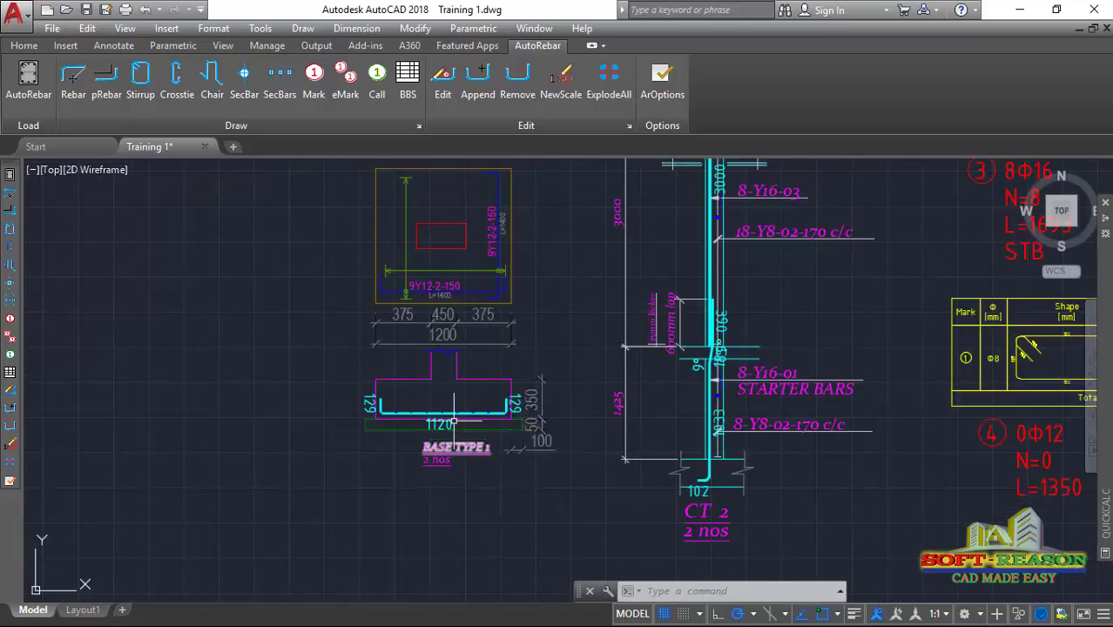
scroll(435, 305, up, 1)
scroll(435, 298, up, 3)
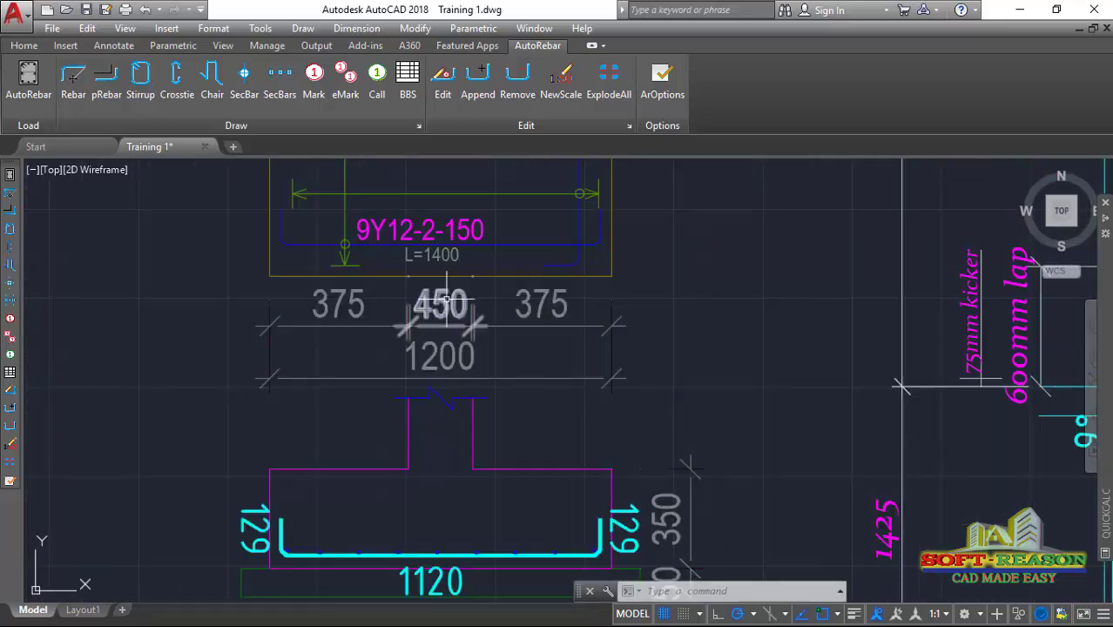
scroll(469, 326, down, 4)
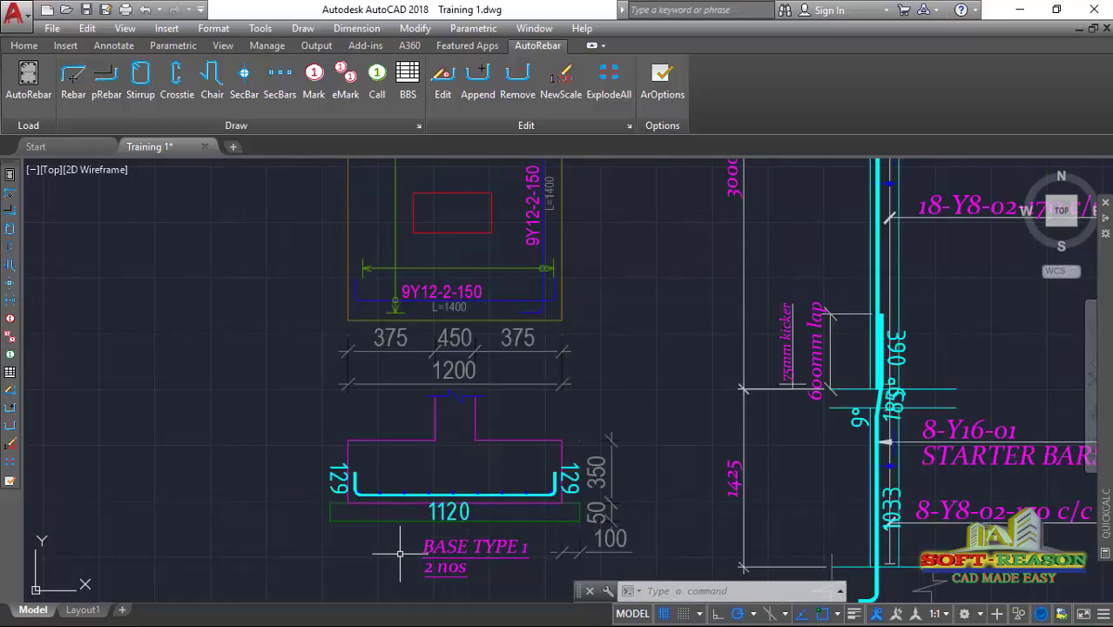
scroll(279, 384, up, 6)
scroll(296, 380, down, 1)
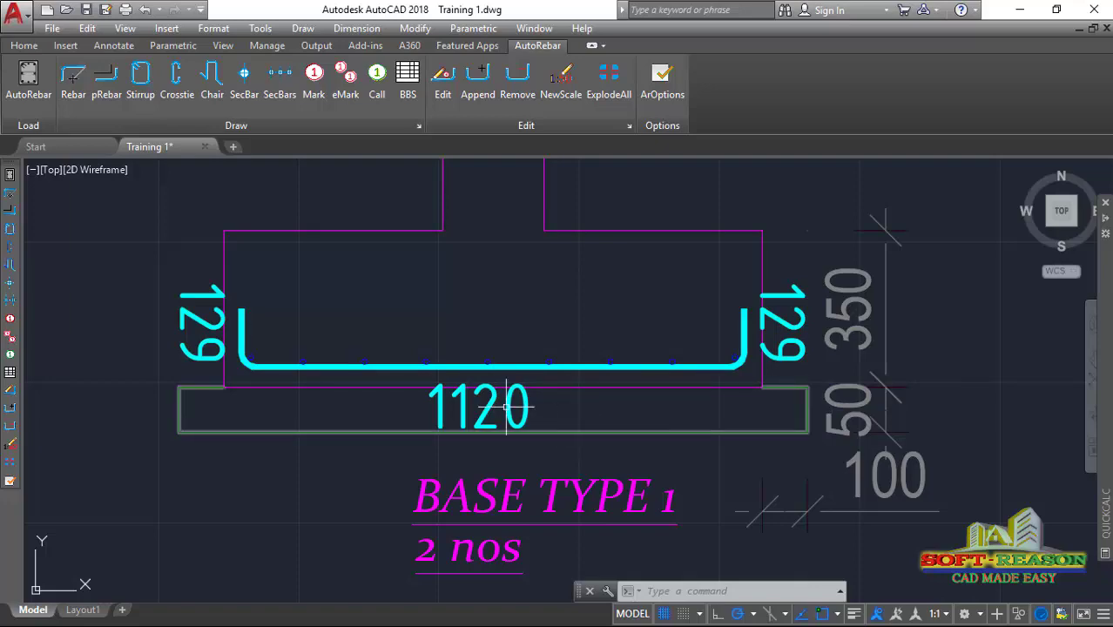
scroll(506, 406, down, 10)
scroll(383, 383, up, 8)
scroll(383, 383, down, 8)
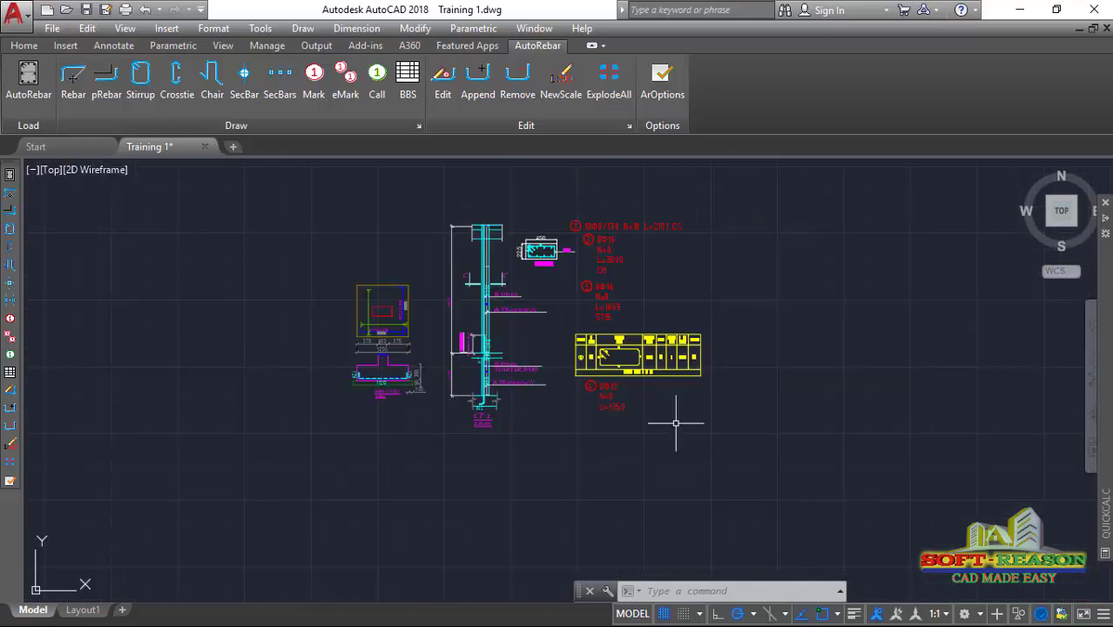
scroll(383, 399, up, 7)
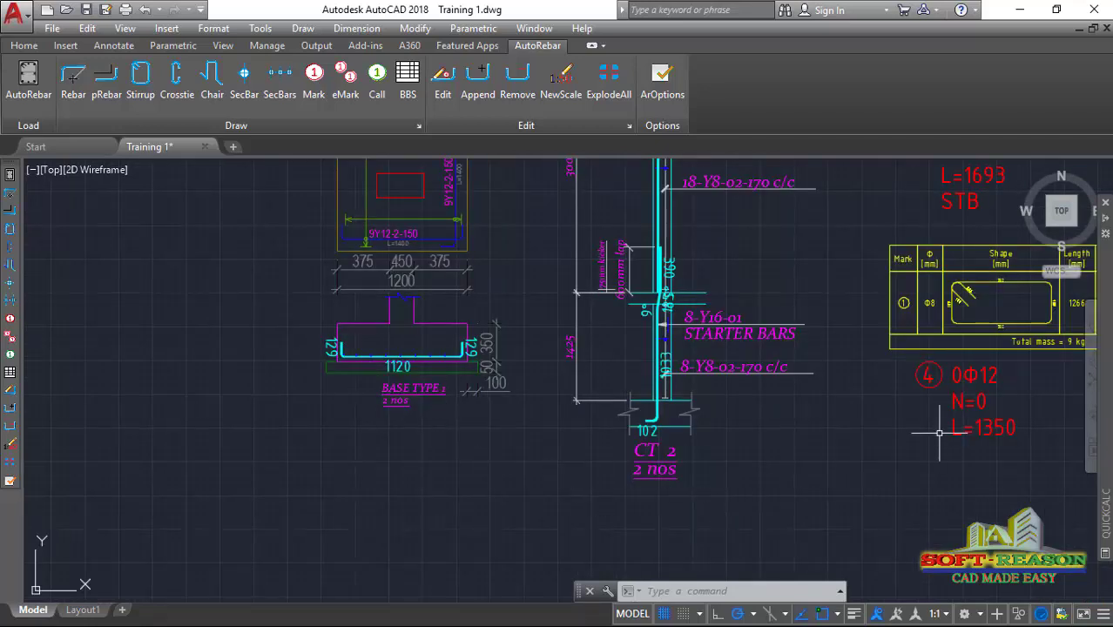
click(958, 403)
scroll(862, 427, down, 5)
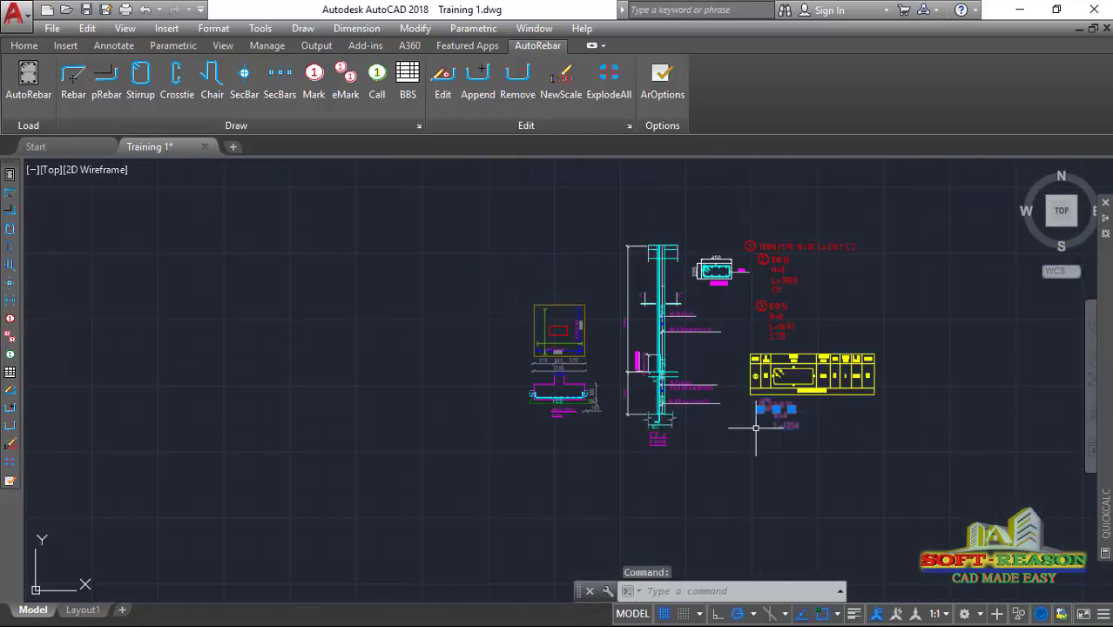
scroll(860, 397, up, 7)
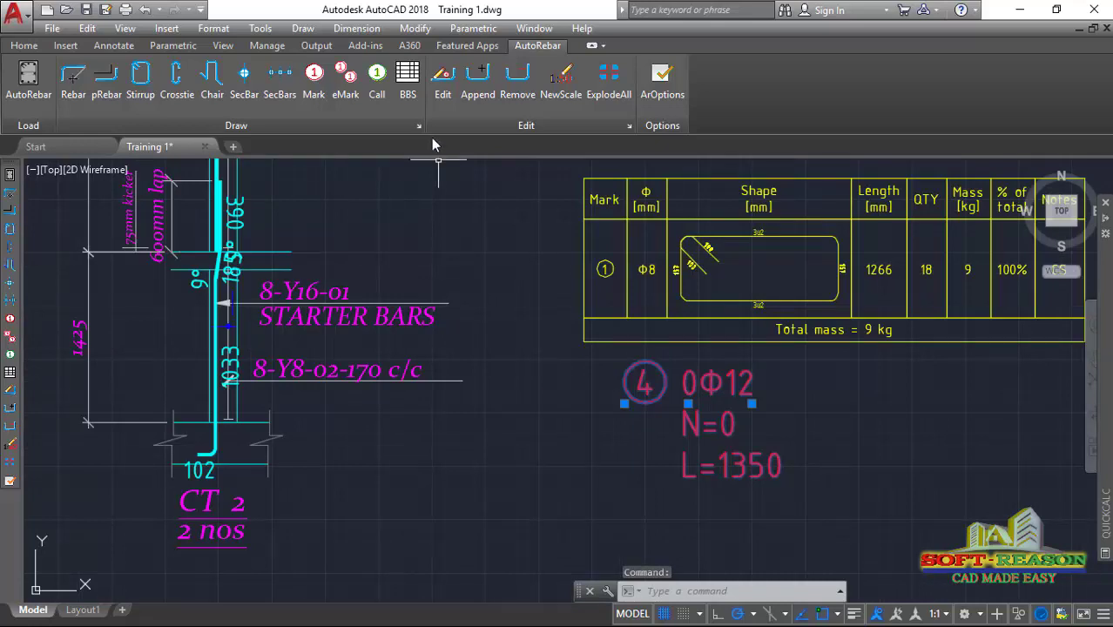
- Edit mark 4 to n = 18 with note FR, reading 18Φ12, N=18, L=1350, FR
click(444, 89)
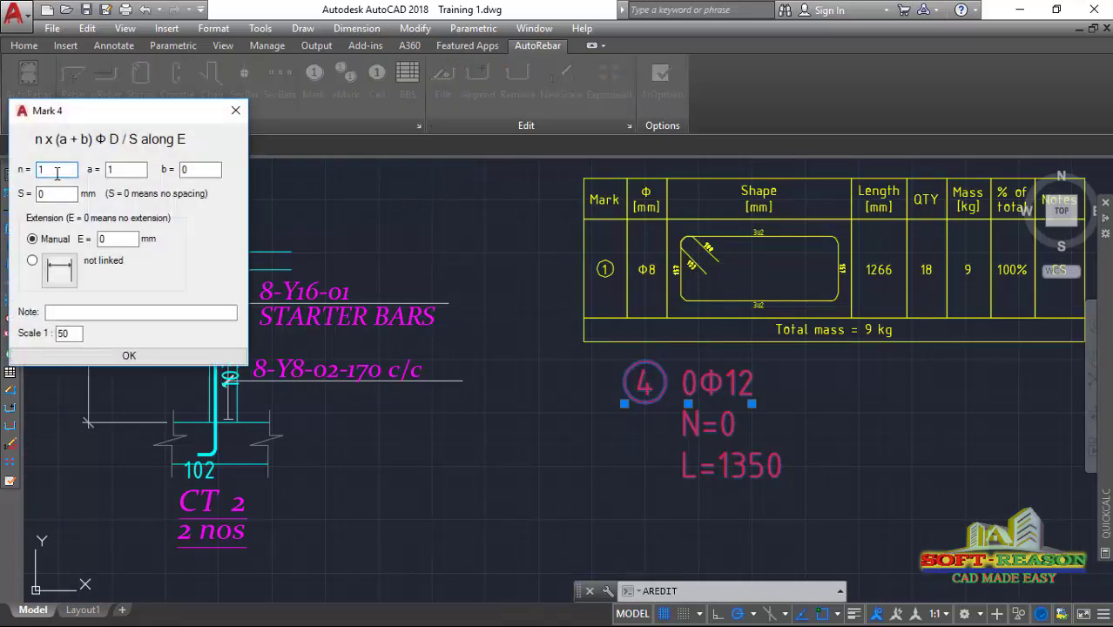
click(62, 313)
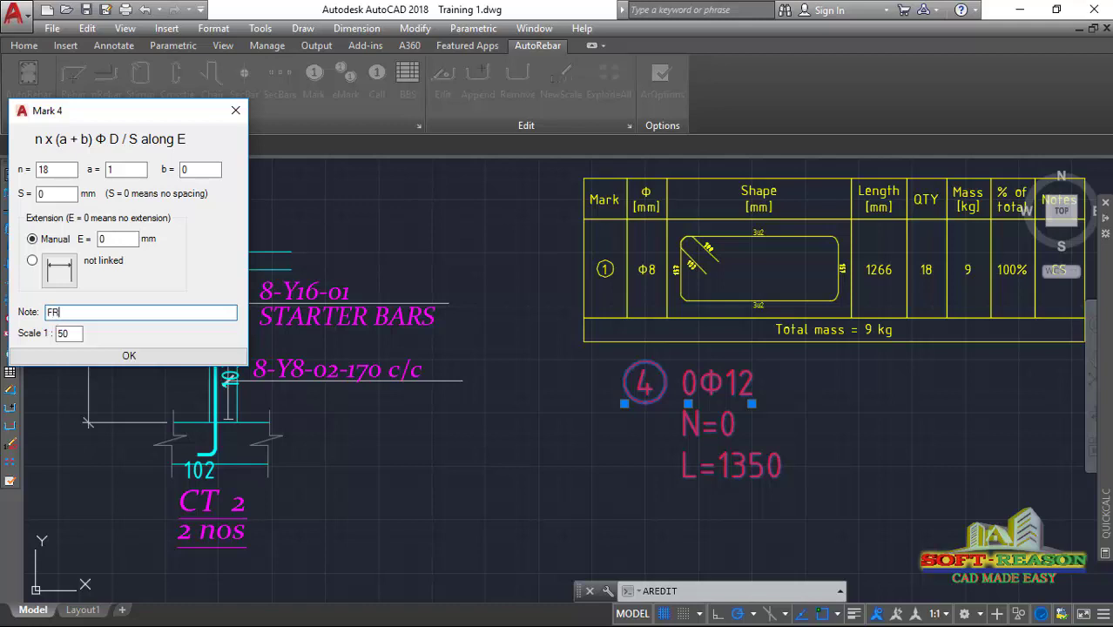
click(129, 355)
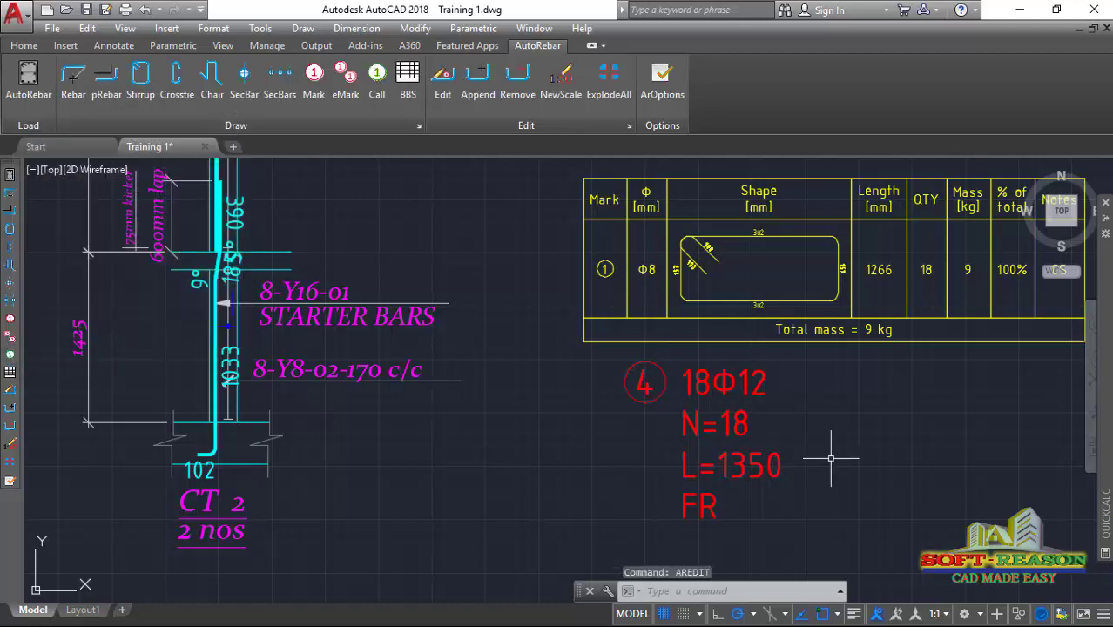
- Move the schedule table down out of the way, below mark 4
scroll(756, 466, down, 4)
click(782, 298)
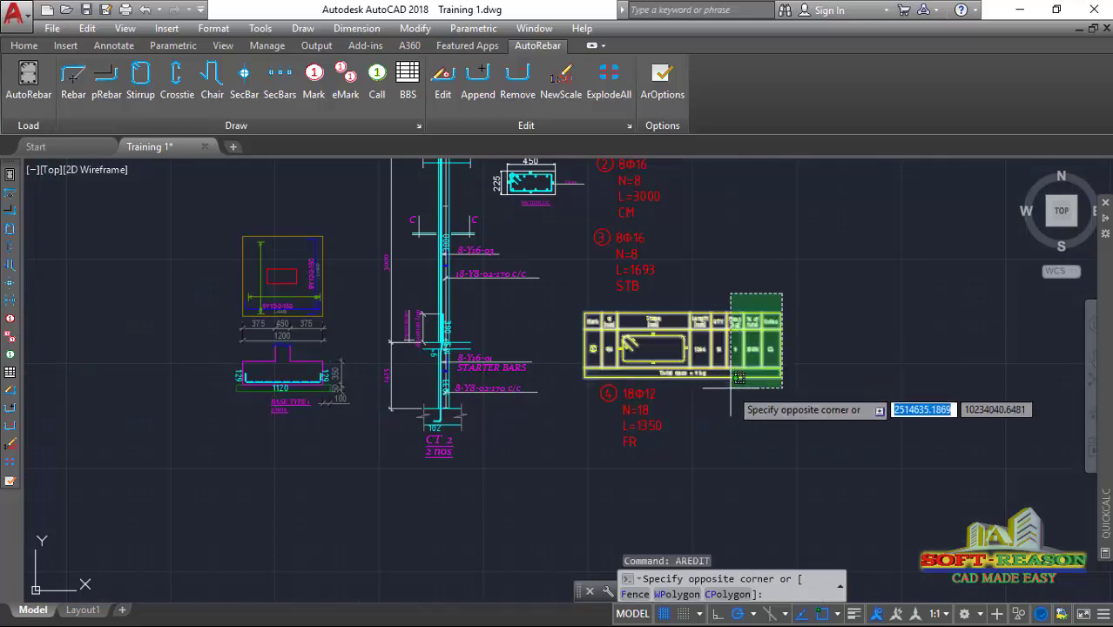
click(730, 401)
text(m)
key(Return)
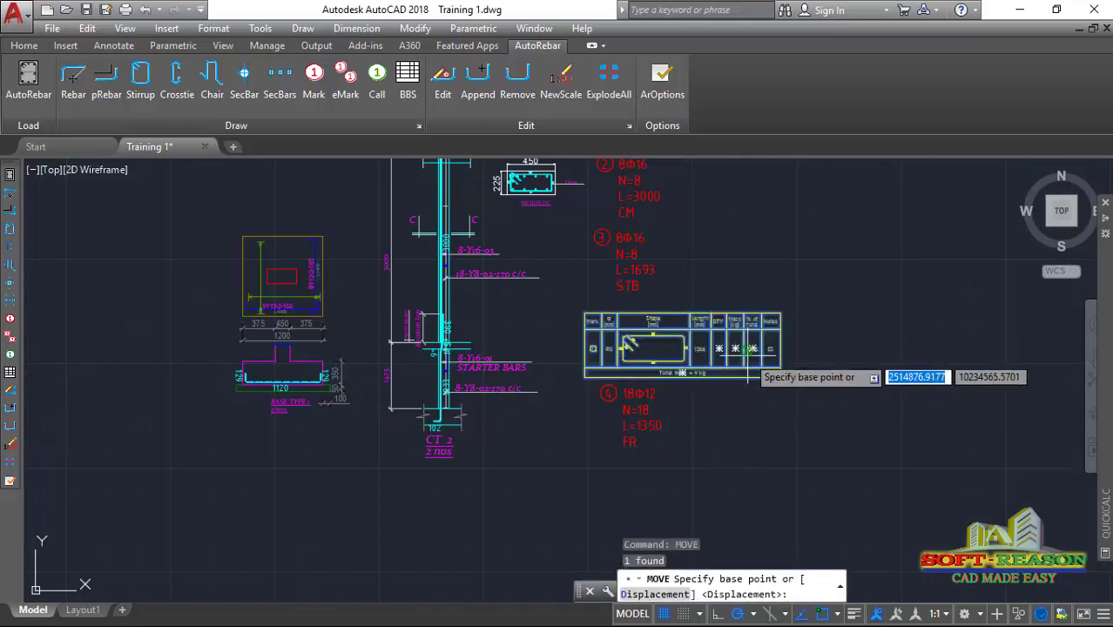
click(749, 361)
scroll(707, 436, down, 2)
scroll(629, 422, up, 4)
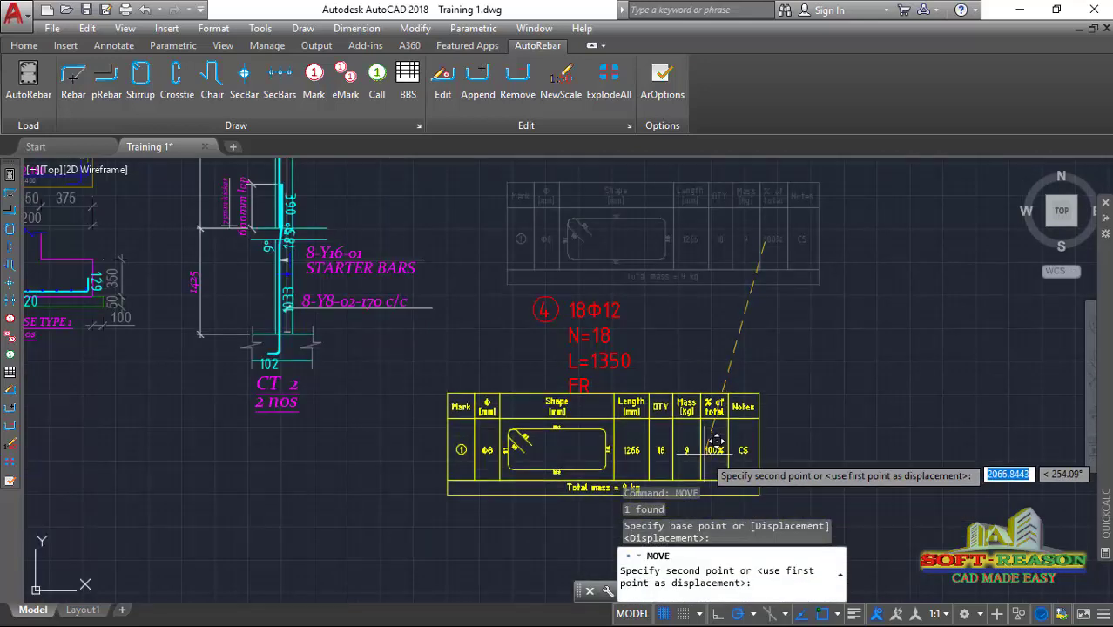
click(703, 442)
- Move mark 4 directly below mark 3
text(m)
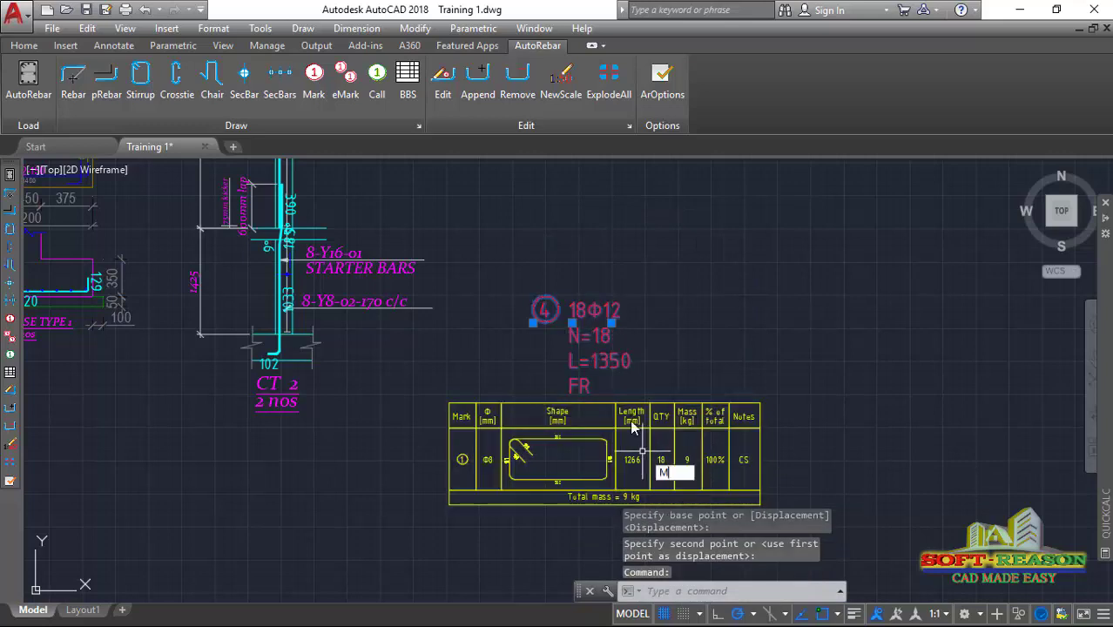
key(Return)
scroll(662, 409, down, 3)
click(687, 454)
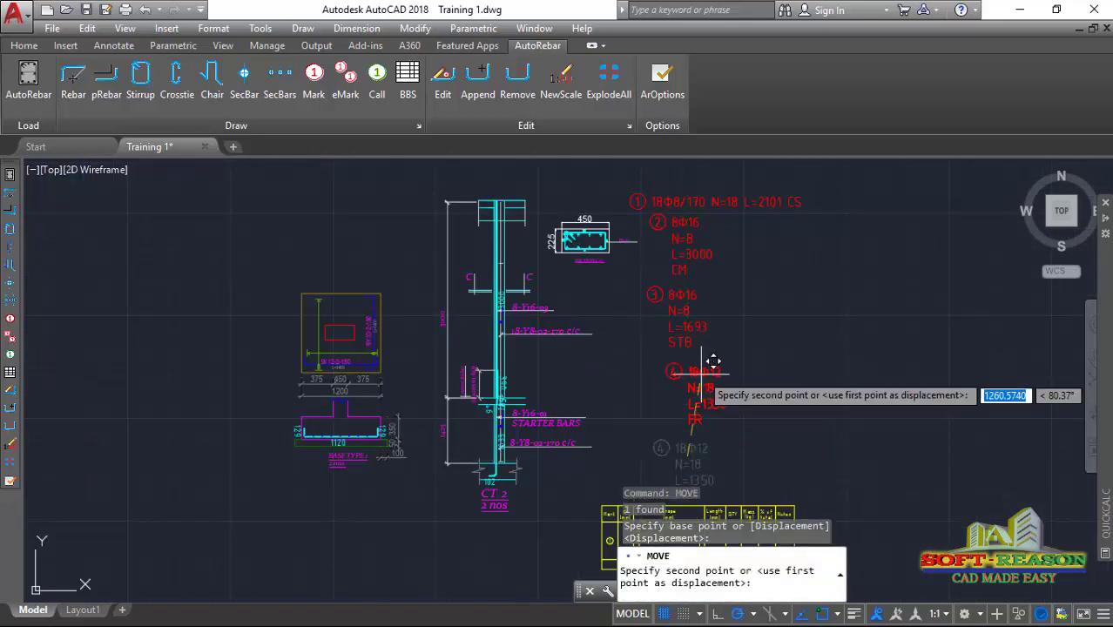
click(682, 375)
scroll(683, 375, down, 3)
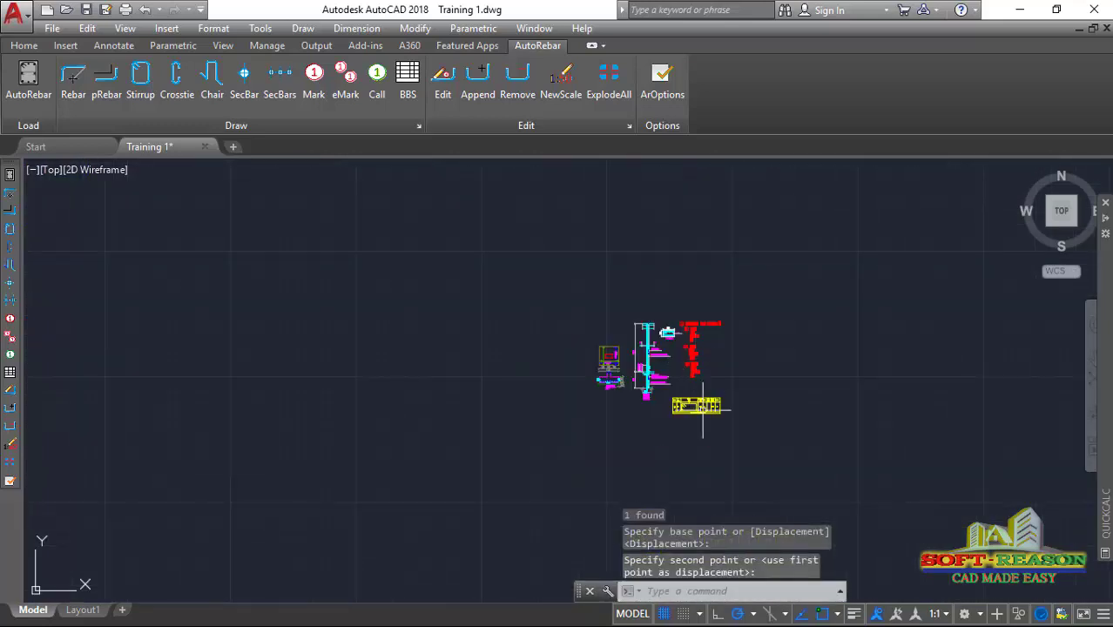
scroll(680, 379, up, 2)
- Move the schedule table up to sit beside the stacked rebar marks
click(757, 380)
click(736, 381)
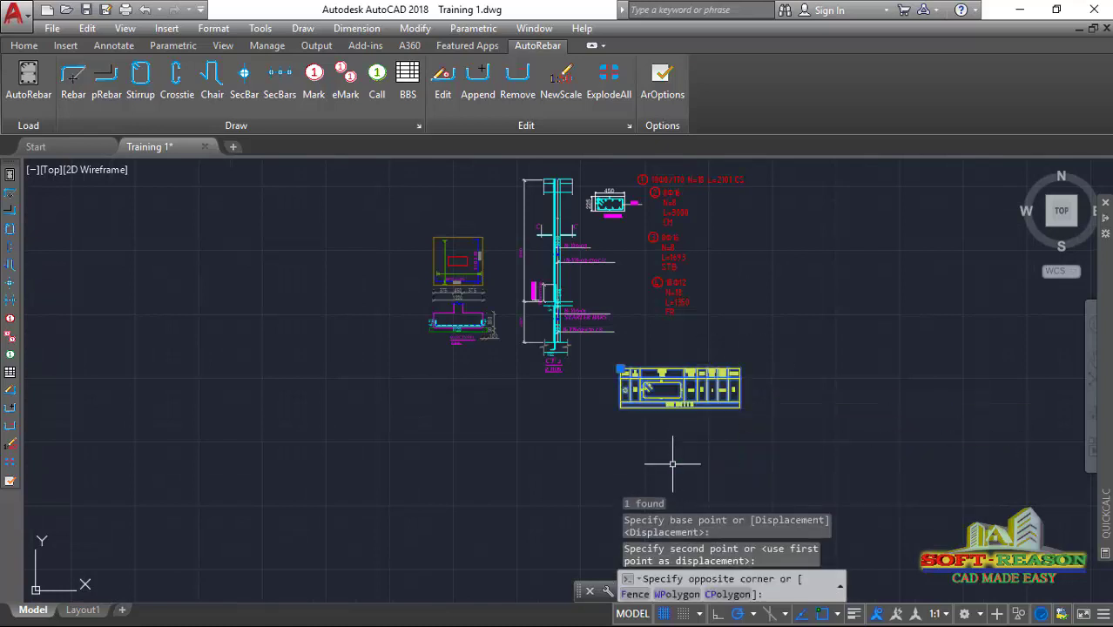
text(m)
key(Return)
click(680, 437)
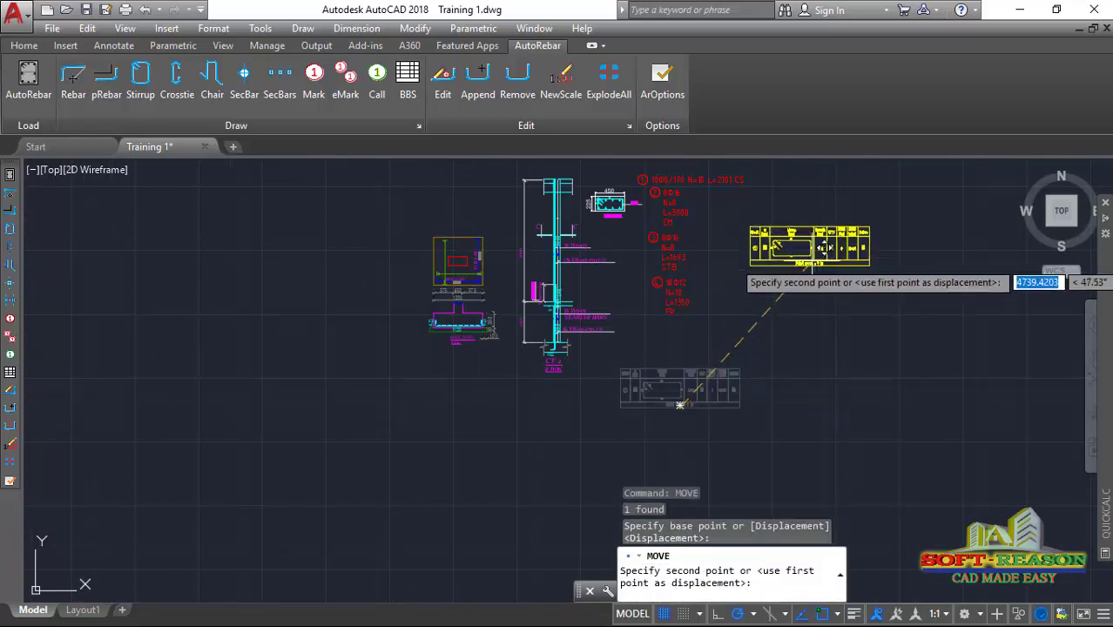
click(767, 264)
scroll(758, 257, down, 2)
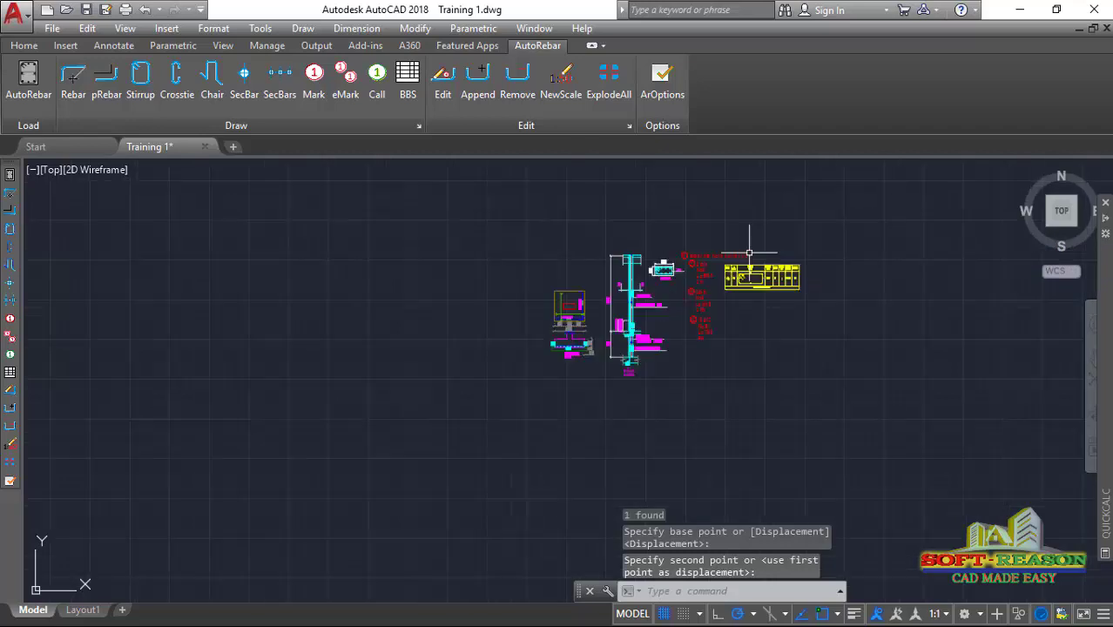
scroll(649, 270, up, 4)
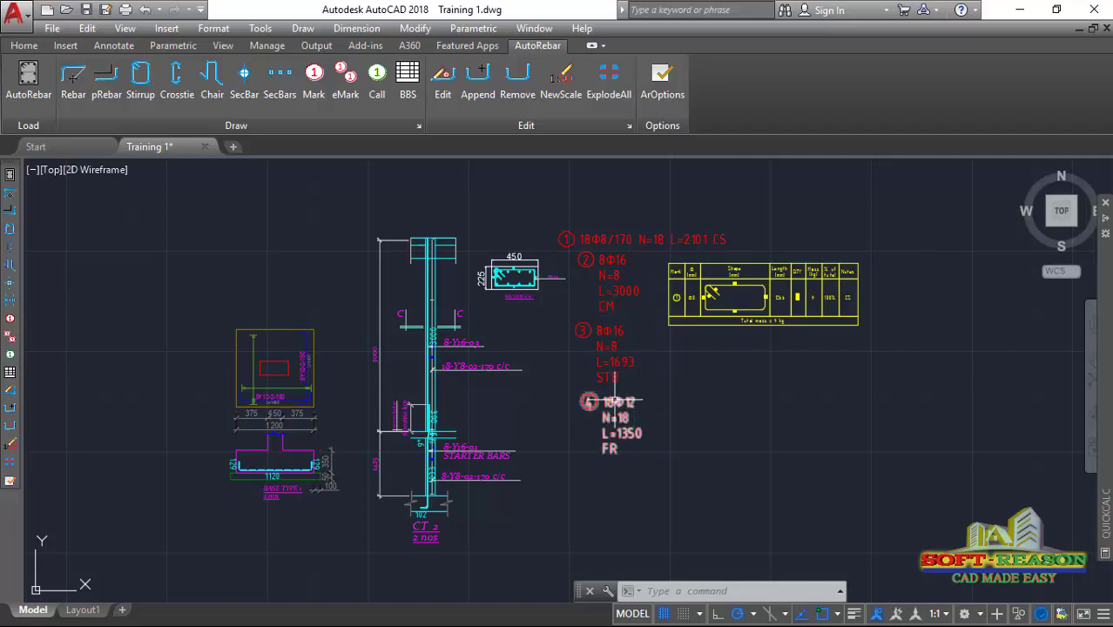
scroll(616, 387, up, 2)
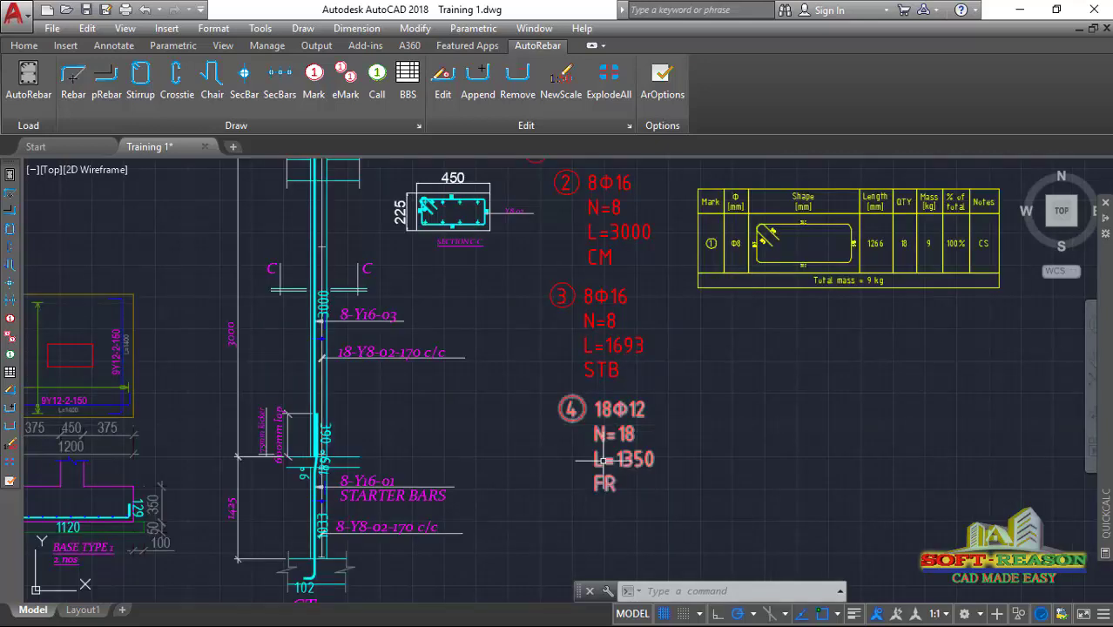
scroll(662, 375, down, 3)
scroll(666, 370, up, 1)
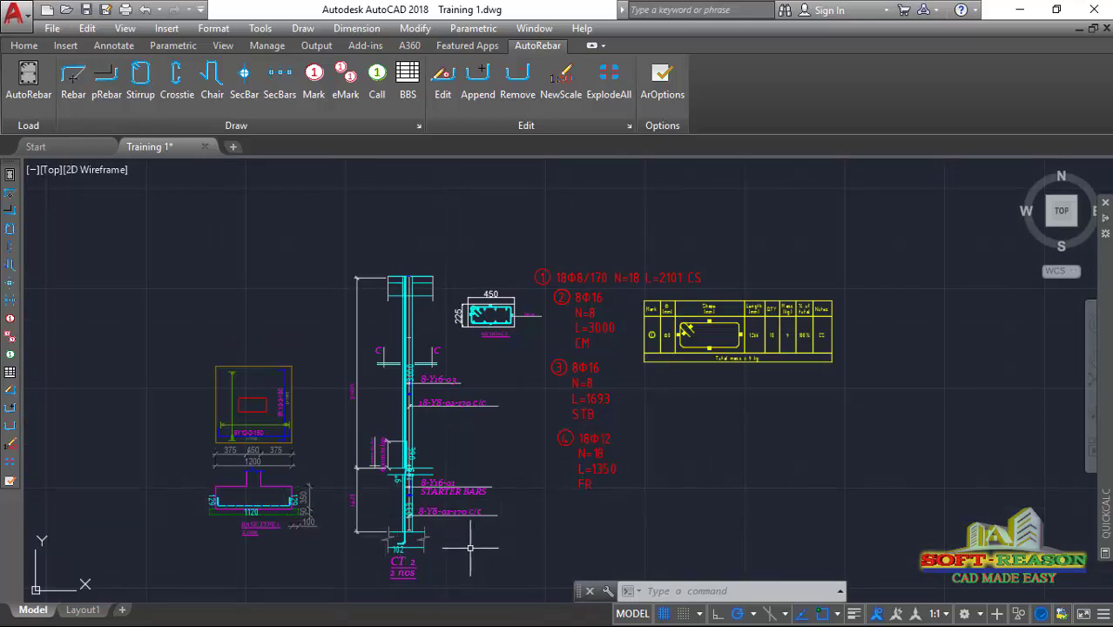
- Regenerate the BBS to list marks Φ8, Φ16, Φ16 and Φ12, totalling 96 kg
click(409, 76)
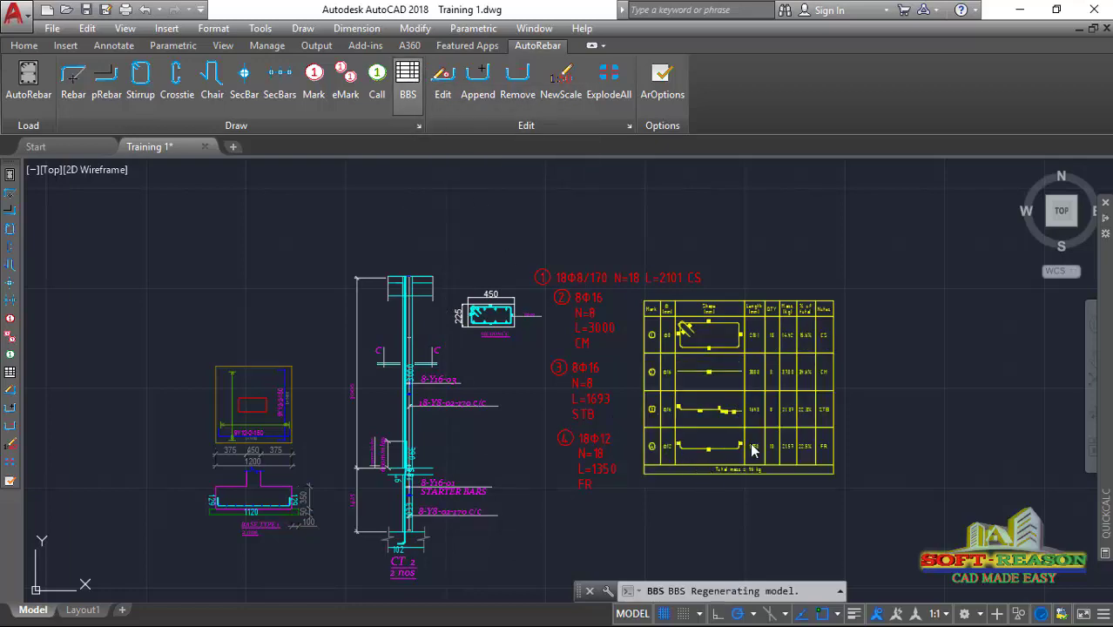
scroll(764, 412, up, 6)
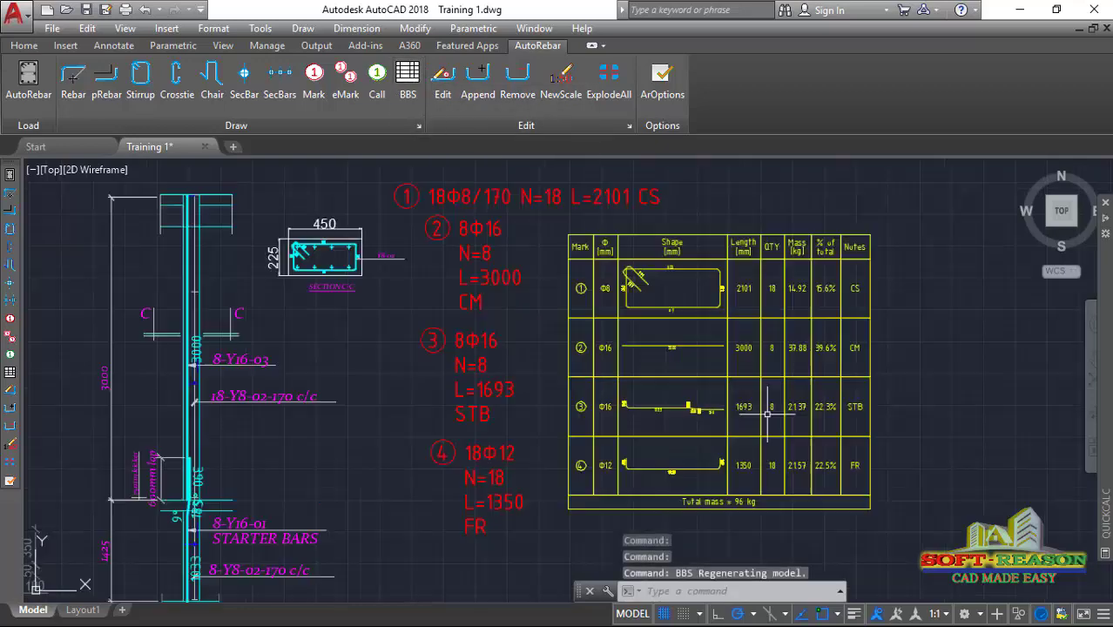
scroll(586, 413, down, 4)
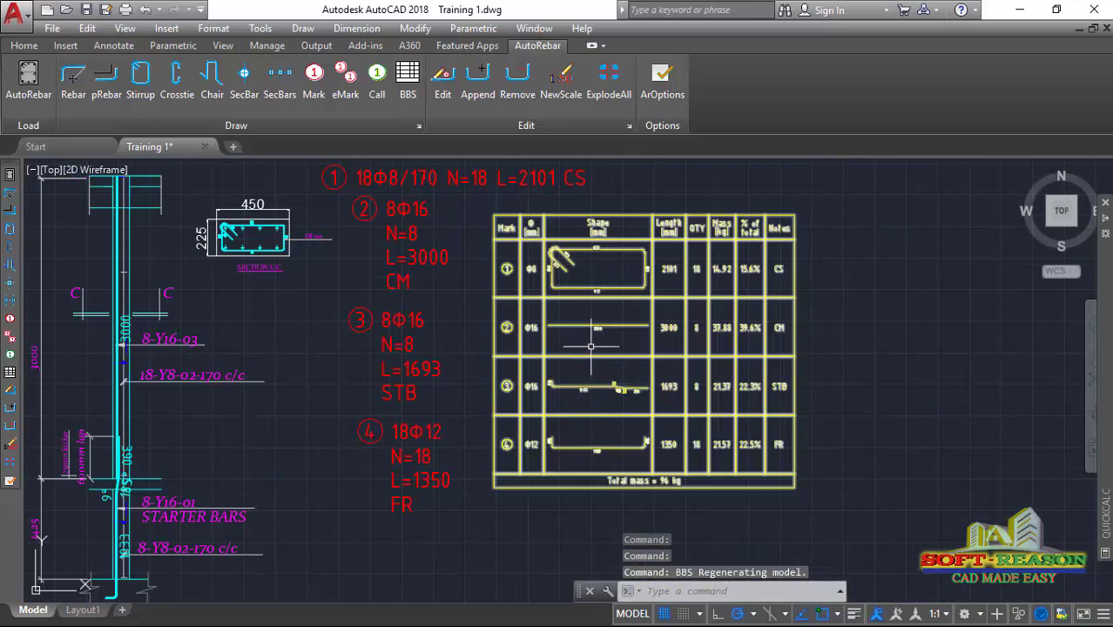
scroll(599, 371, up, 2)
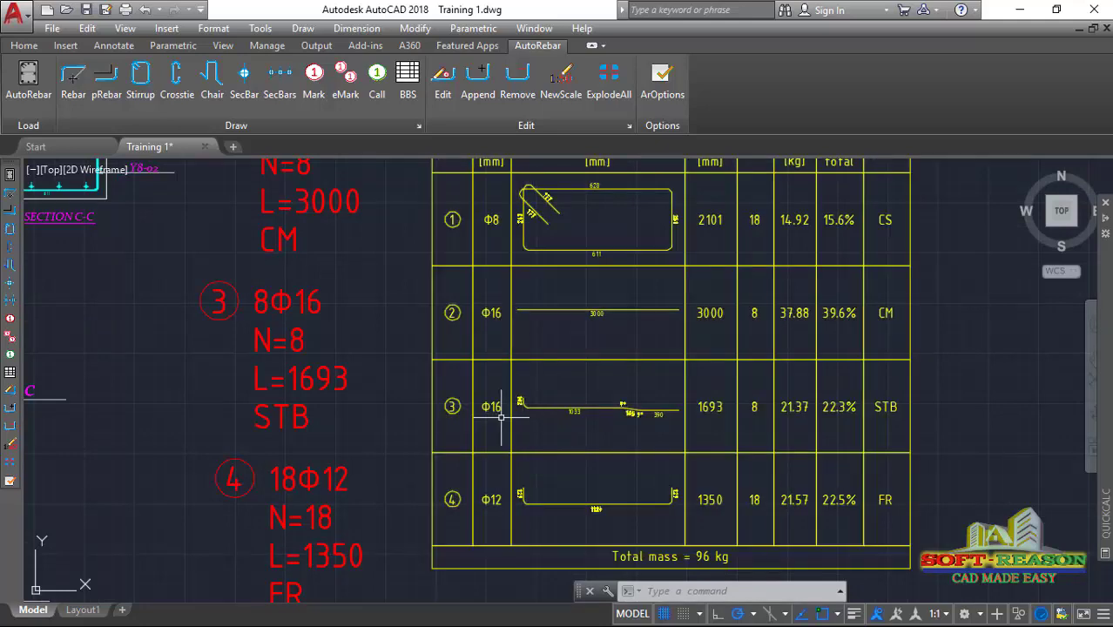
scroll(638, 420, up, 5)
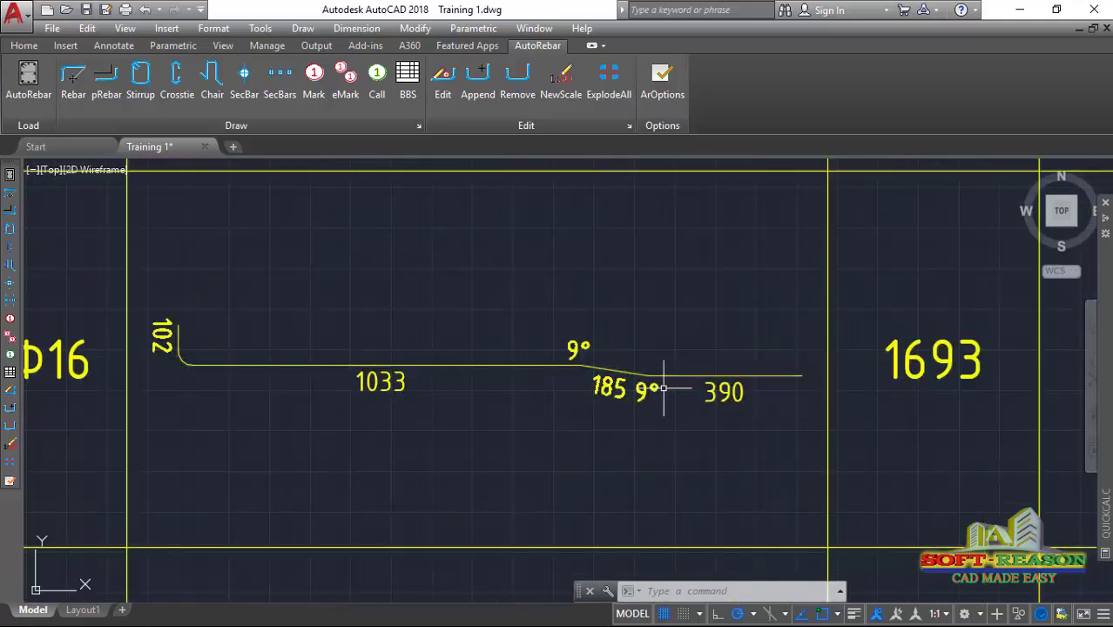
scroll(601, 375, down, 2)
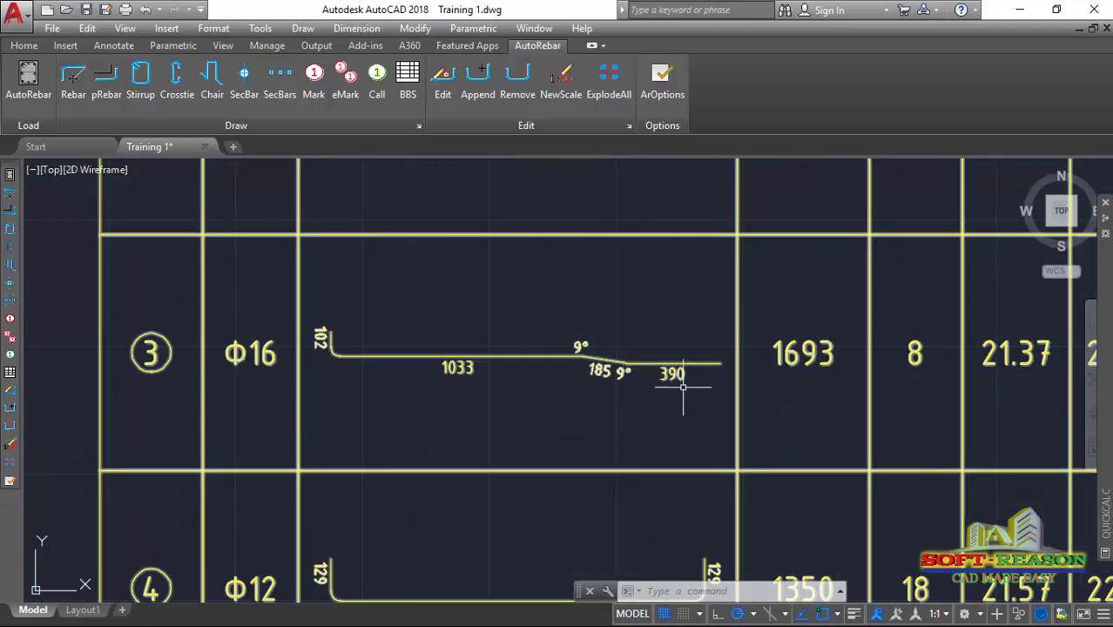
scroll(671, 387, down, 5)
scroll(629, 357, up, 4)
scroll(629, 357, down, 2)
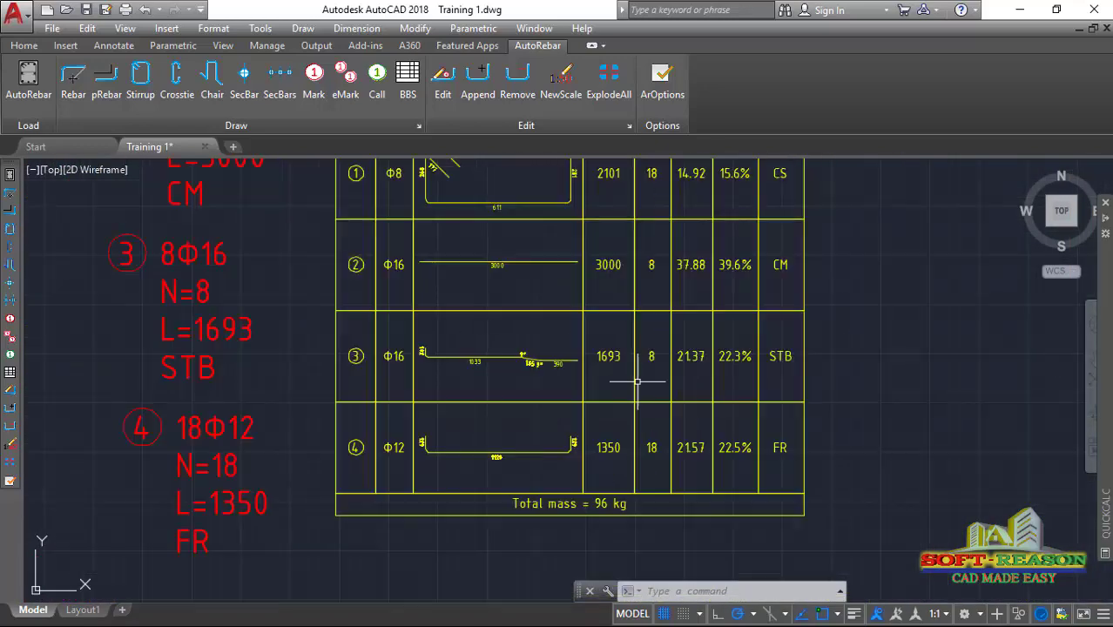